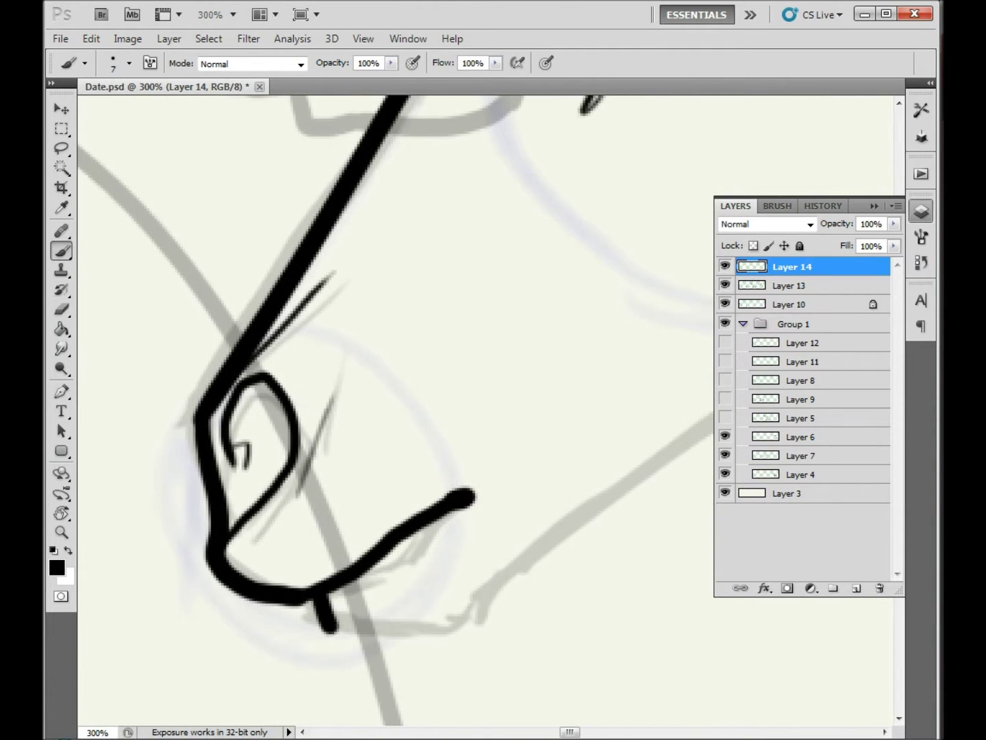
# Ink the foreground horse's lower lip, chin and lower jaw line over the grey sketch.
pyautogui.moveTo(636, 388); pyautogui.dragTo(79, 718)
pyautogui.moveTo(515, 281); pyautogui.dragTo(528, 562)
pyautogui.hotkey('ctrl', '-')
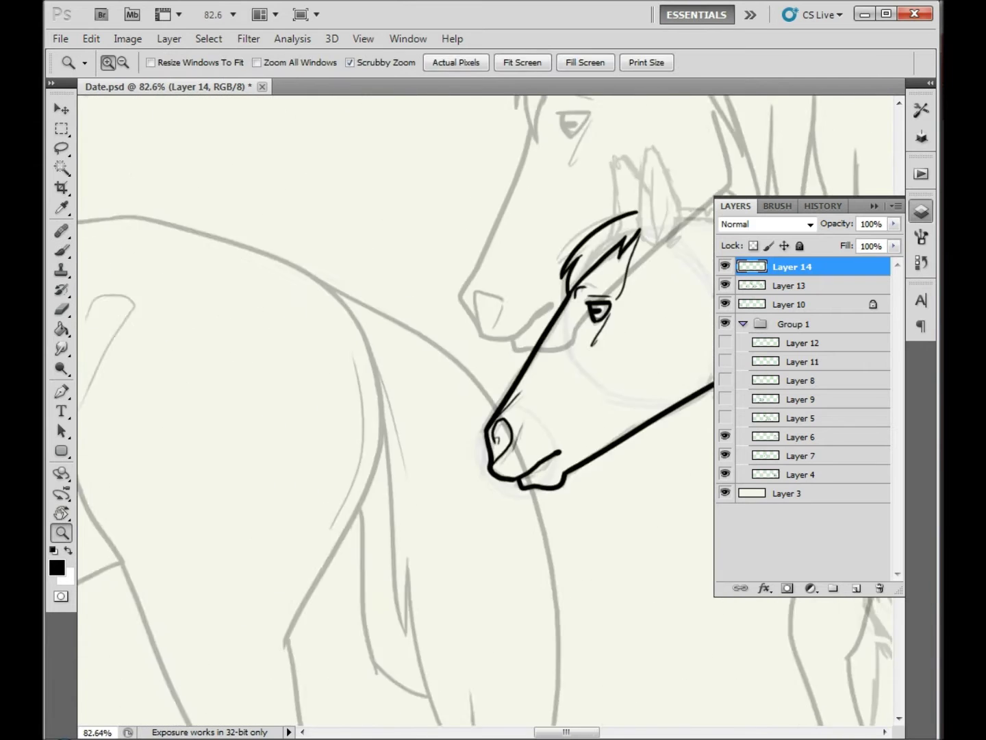
# Ink the outline of the horse's front ear where it meets the forelock, undoing unwanted strokes.
pyautogui.hotkey('ctrl', '+')
pyautogui.hotkey('ctrl', '+')
pyautogui.hotkey('ctrl', 'z')
pyautogui.hotkey('ctrl', 'z')
pyautogui.moveTo(336, 282)
pyautogui.mouseDown()
pyautogui.moveTo(168, 552)
pyautogui.moveTo(142, 548)
pyautogui.moveTo(219, 562)
pyautogui.mouseUp()
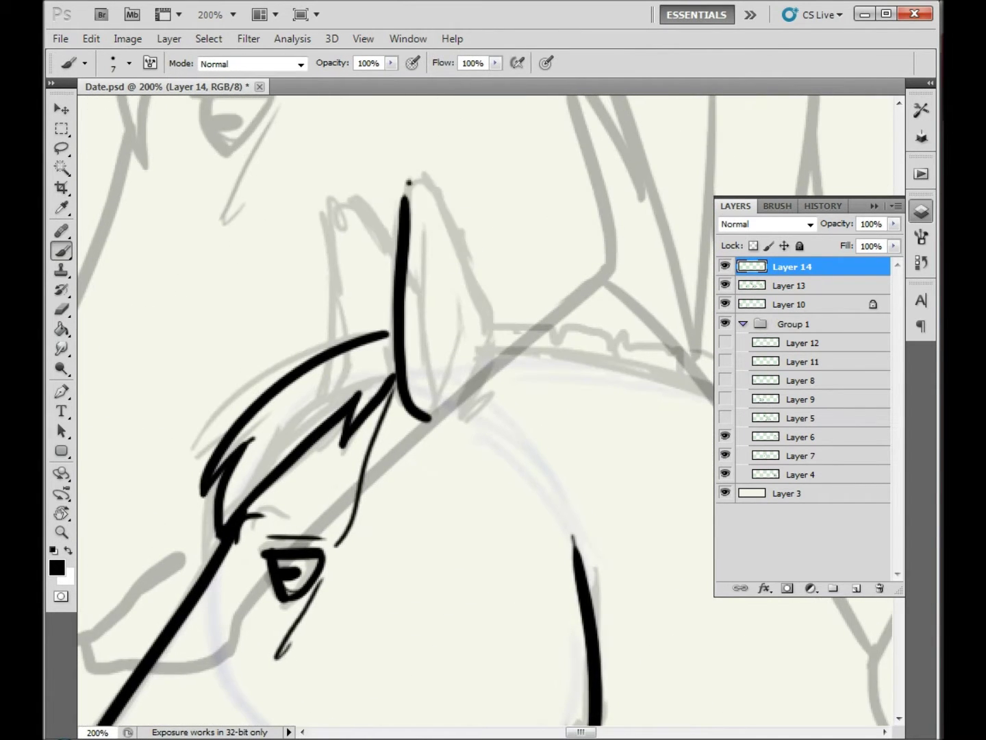
pyautogui.press('e')
pyautogui.press('b')
pyautogui.moveTo(383, 341); pyautogui.dragTo(427, 334)
pyautogui.moveTo(428, 363); pyautogui.dragTo(440, 402)
pyautogui.moveTo(386, 333)
pyautogui.mouseDown()
pyautogui.moveTo(402, 260)
pyautogui.moveTo(421, 322)
pyautogui.mouseUp()
# Complete both ears with their far contours and thin inner fold lines.
pyautogui.press('z')
pyautogui.moveTo(420, 322); pyautogui.dragTo(330, 323)
pyautogui.moveTo(460, 414); pyautogui.dragTo(528, 414)
pyautogui.press('b')
pyautogui.moveTo(453, 308); pyautogui.dragTo(382, 392)
pyautogui.moveTo(479, 411); pyautogui.dragTo(327, 391)
pyautogui.moveTo(250, 363); pyautogui.dragTo(244, 422)
# Ink the crest of the neck and the throat line running down from the jaw.
pyautogui.moveTo(191, 230); pyautogui.dragTo(616, 375)
pyautogui.moveTo(617, 375); pyautogui.dragTo(631, 252)
pyautogui.moveTo(257, 311); pyautogui.dragTo(424, 479)
pyautogui.moveTo(425, 479)
pyautogui.mouseDown()
pyautogui.moveTo(423, 306)
pyautogui.moveTo(500, 490)
pyautogui.mouseUp()
pyautogui.moveTo(455, 380); pyautogui.dragTo(503, 493)
pyautogui.moveTo(500, 490)
pyautogui.mouseDown()
pyautogui.moveTo(347, 678)
pyautogui.moveTo(444, 524)
pyautogui.mouseUp()
pyautogui.moveTo(504, 162); pyautogui.dragTo(448, 526)
pyautogui.moveTo(448, 528); pyautogui.dragTo(414, 359)
pyautogui.hotkey('ctrl', '+')
# Ink the chest and shoulder curves and the upper contours of the near foreleg.
pyautogui.moveTo(356, 439); pyautogui.dragTo(416, 276)
pyautogui.moveTo(402, 146)
pyautogui.mouseDown()
pyautogui.moveTo(357, 589)
pyautogui.moveTo(411, 698)
pyautogui.mouseUp()
pyautogui.moveTo(410, 692); pyautogui.dragTo(333, 626)
pyautogui.moveTo(545, 107); pyautogui.dragTo(424, 500)
pyautogui.moveTo(411, 342); pyautogui.dragTo(356, 616)
pyautogui.moveTo(484, 381)
pyautogui.mouseDown()
pyautogui.moveTo(568, 352)
pyautogui.moveTo(630, 257)
pyautogui.mouseUp()
pyautogui.moveTo(410, 410); pyautogui.dragTo(474, 451)
pyautogui.moveTo(323, 391); pyautogui.dragTo(332, 336)
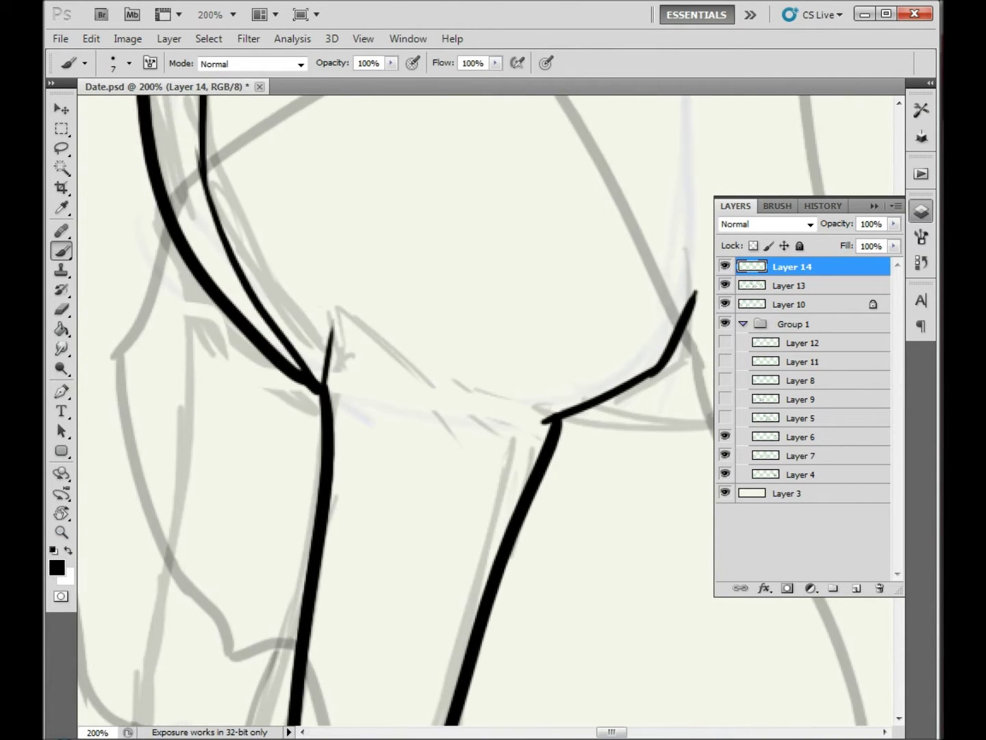
# Ink the raised near foreleg from the knee down past the fetlock to the hoof tip.
pyautogui.moveTo(424, 685); pyautogui.dragTo(361, 121)
pyautogui.moveTo(368, 250); pyautogui.dragTo(375, 312)
pyautogui.moveTo(480, 410); pyautogui.dragTo(315, 325)
pyautogui.moveTo(377, 309); pyautogui.dragTo(415, 363)
pyautogui.moveTo(526, 373); pyautogui.dragTo(583, 563)
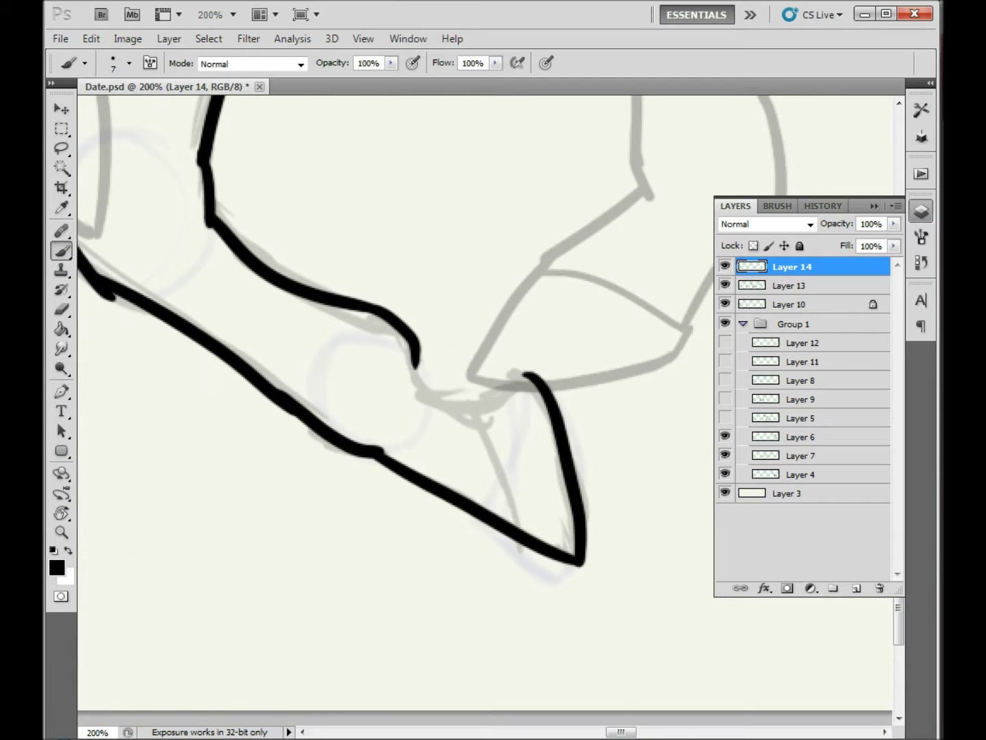
# Finish the raised foreleg's hoof and add a thin fold line at the top of the leg.
pyautogui.moveTo(525, 374); pyautogui.dragTo(503, 523)
pyautogui.moveTo(411, 342); pyautogui.dragTo(555, 370)
pyautogui.moveTo(411, 205); pyautogui.dragTo(479, 616)
pyautogui.moveTo(493, 260); pyautogui.dragTo(452, 723)
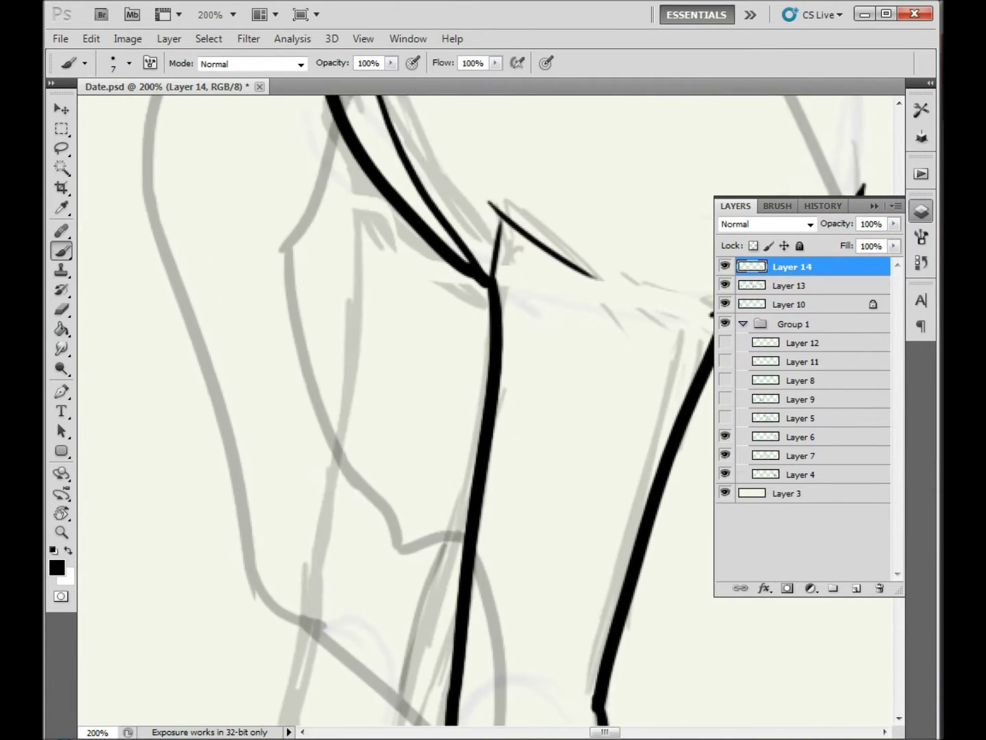
pyautogui.moveTo(712, 323); pyautogui.dragTo(596, 684)
pyautogui.moveTo(480, 479); pyautogui.dragTo(508, 213)
# Ink the far foreleg from the chest down through the fetlock, including its hoof and coronet line.
pyautogui.moveTo(432, 373); pyautogui.dragTo(394, 490)
pyautogui.moveTo(455, 296); pyautogui.dragTo(420, 391)
pyautogui.moveTo(479, 479); pyautogui.dragTo(436, 193)
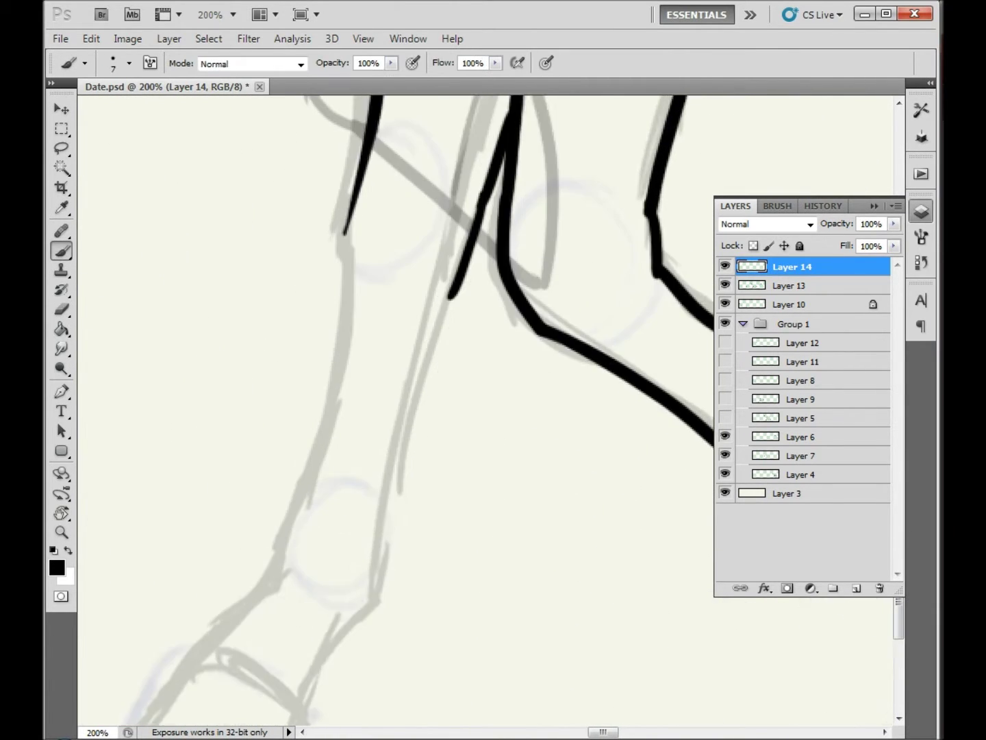
pyautogui.moveTo(479, 343); pyautogui.dragTo(512, 299)
pyautogui.moveTo(401, 99); pyautogui.dragTo(325, 490)
pyautogui.hotkey('ctrl', 'z')
pyautogui.moveTo(411, 411); pyautogui.dragTo(510, 297)
pyautogui.moveTo(493, 99); pyautogui.dragTo(349, 429)
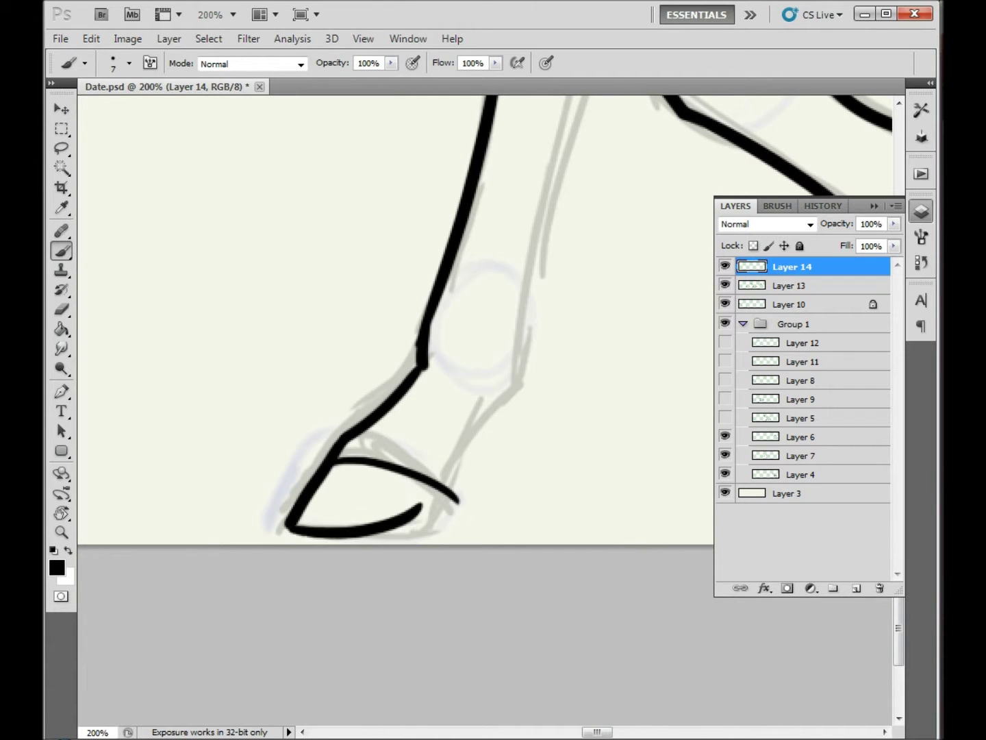
pyautogui.moveTo(479, 342); pyautogui.dragTo(473, 521)
pyautogui.moveTo(479, 410)
pyautogui.mouseDown()
pyautogui.moveTo(355, 410)
pyautogui.moveTo(479, 410)
pyautogui.mouseUp()
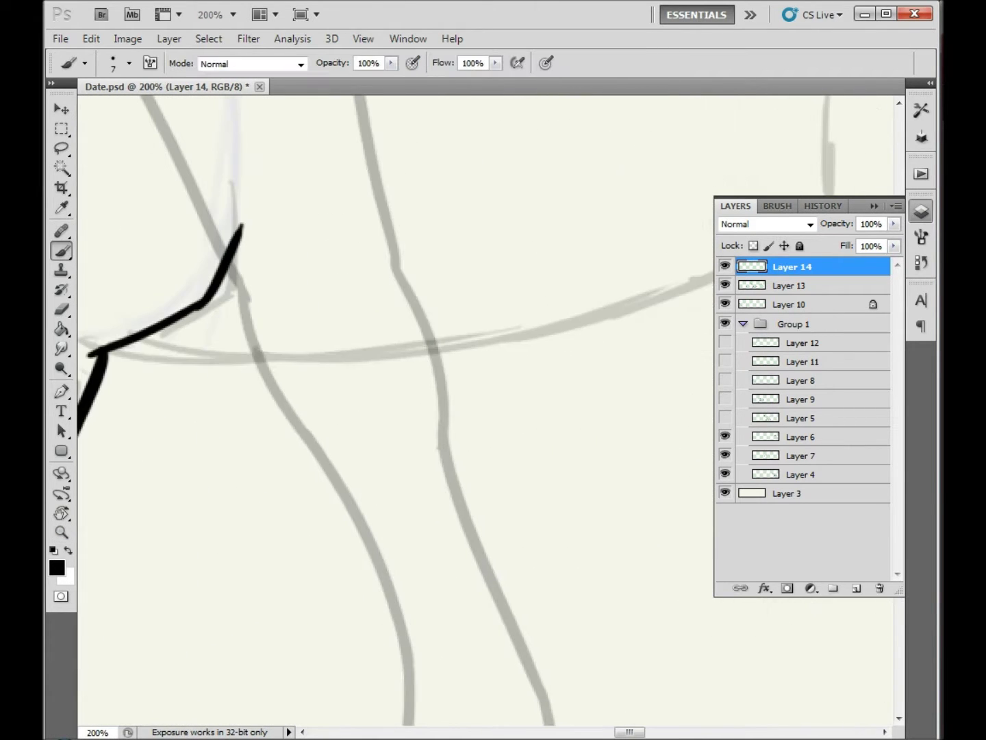
# Ink the belly line from the elbow back toward the flank.
pyautogui.moveTo(121, 356); pyautogui.dragTo(780, 223)
pyautogui.moveTo(479, 342); pyautogui.dragTo(410, 448)
pyautogui.moveTo(410, 206); pyautogui.dragTo(446, 548)
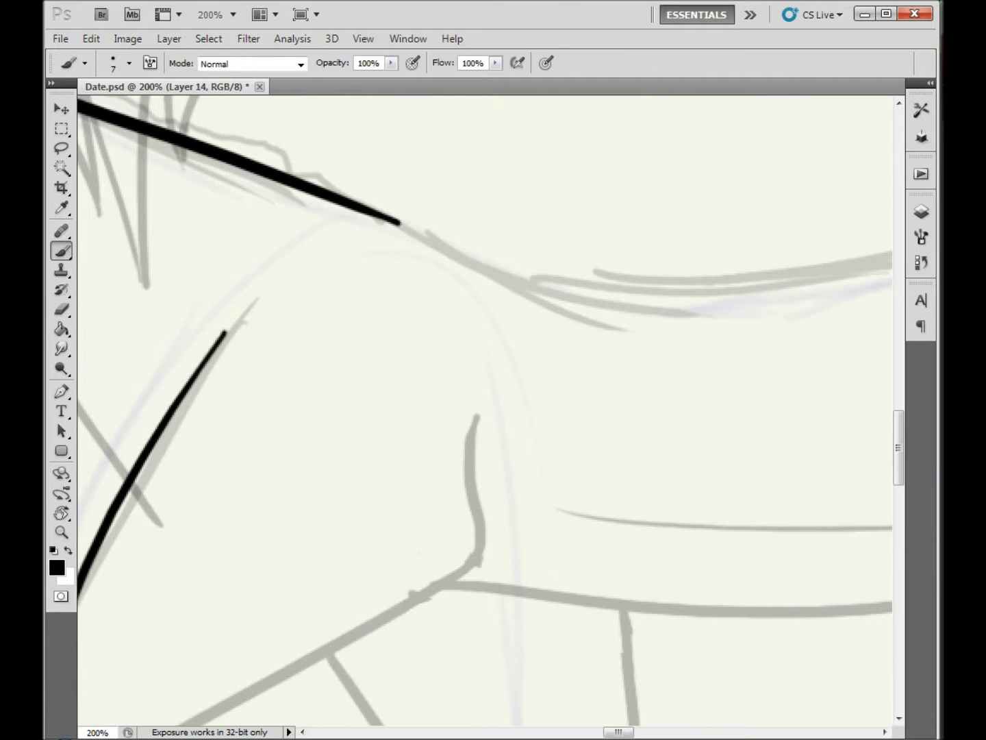
# Ink the back line from the withers over the rump and the contours of the hind thigh.
pyautogui.moveTo(446, 341)
pyautogui.mouseDown()
pyautogui.moveTo(459, 432)
pyautogui.moveTo(411, 206)
pyautogui.moveTo(757, 507)
pyautogui.mouseUp()
pyautogui.moveTo(479, 411); pyautogui.dragTo(476, 355)
pyautogui.press('e')
pyautogui.press('b')
pyautogui.moveTo(479, 479); pyautogui.dragTo(480, 206)
pyautogui.moveTo(479, 411)
pyautogui.mouseDown()
pyautogui.moveTo(479, 309)
pyautogui.moveTo(411, 478)
pyautogui.mouseUp()
pyautogui.moveTo(411, 342); pyautogui.dragTo(514, 240)
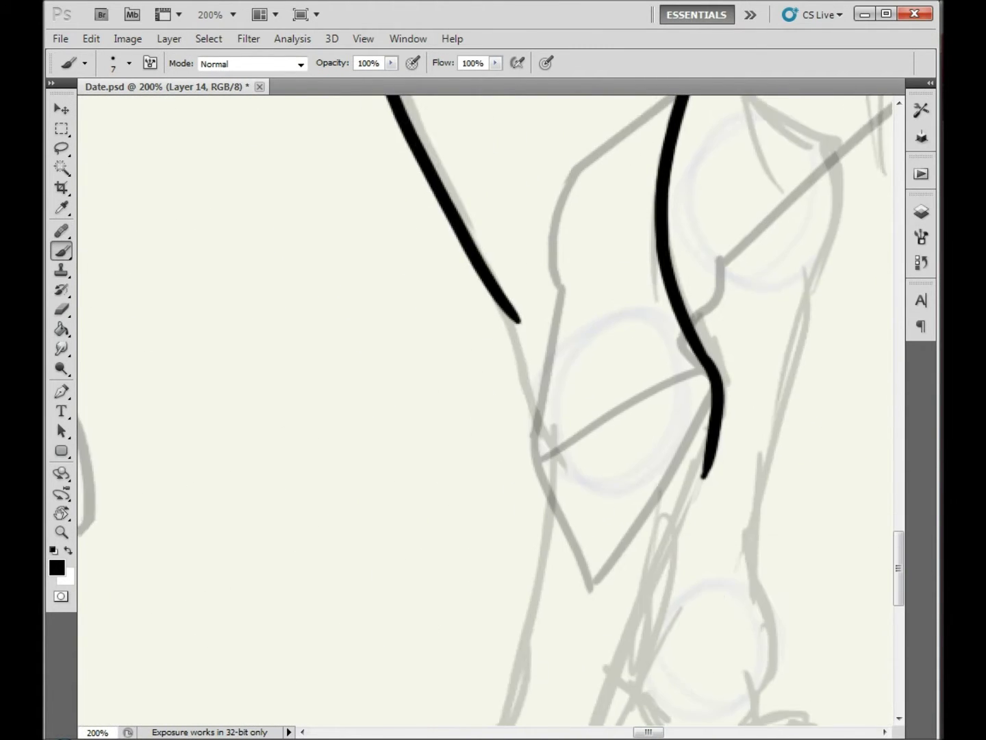
# Ink the near hind leg from the hock down toward the fetlock and hoof.
pyautogui.moveTo(479, 411); pyautogui.dragTo(298, 236)
pyautogui.moveTo(522, 298); pyautogui.dragTo(473, 506)
pyautogui.moveTo(411, 479)
pyautogui.mouseDown()
pyautogui.moveTo(494, 342)
pyautogui.moveTo(401, 473)
pyautogui.mouseUp()
pyautogui.moveTo(657, 226); pyautogui.dragTo(526, 685)
pyautogui.moveTo(410, 274); pyautogui.dragTo(480, 479)
# Ink the far hind leg with its lifted hoof and undo the last stray stroke.
pyautogui.press('z')
pyautogui.moveTo(479, 411); pyautogui.dragTo(342, 410)
pyautogui.press('b')
pyautogui.moveTo(410, 514)
pyautogui.mouseDown()
pyautogui.moveTo(515, 514)
pyautogui.moveTo(479, 369)
pyautogui.mouseUp()
pyautogui.moveTo(479, 480)
pyautogui.mouseDown()
pyautogui.moveTo(479, 377)
pyautogui.moveTo(493, 377)
pyautogui.mouseUp()
pyautogui.moveTo(438, 336)
pyautogui.mouseDown()
pyautogui.moveTo(431, 439)
pyautogui.moveTo(614, 632)
pyautogui.mouseUp()
pyautogui.hotkey('ctrl', 'z')
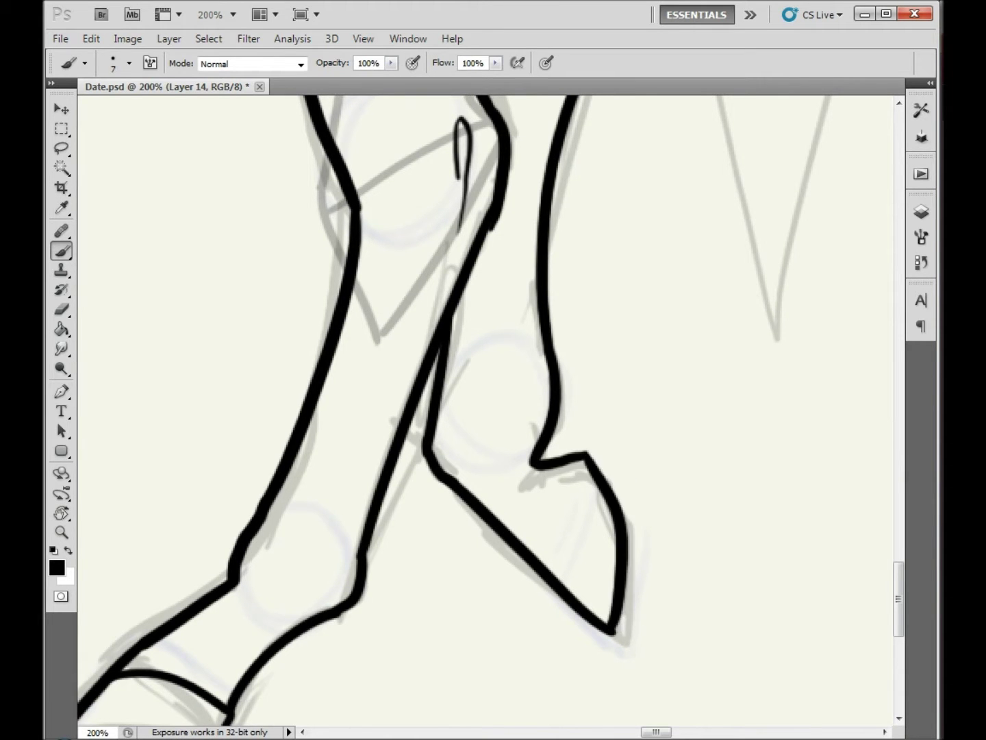
# Add a thin accent line along the underside of the belly.
pyautogui.moveTo(479, 274); pyautogui.dragTo(524, 507)
pyautogui.moveTo(479, 411); pyautogui.dragTo(583, 410)
pyautogui.moveTo(480, 205); pyautogui.dragTo(480, 650)
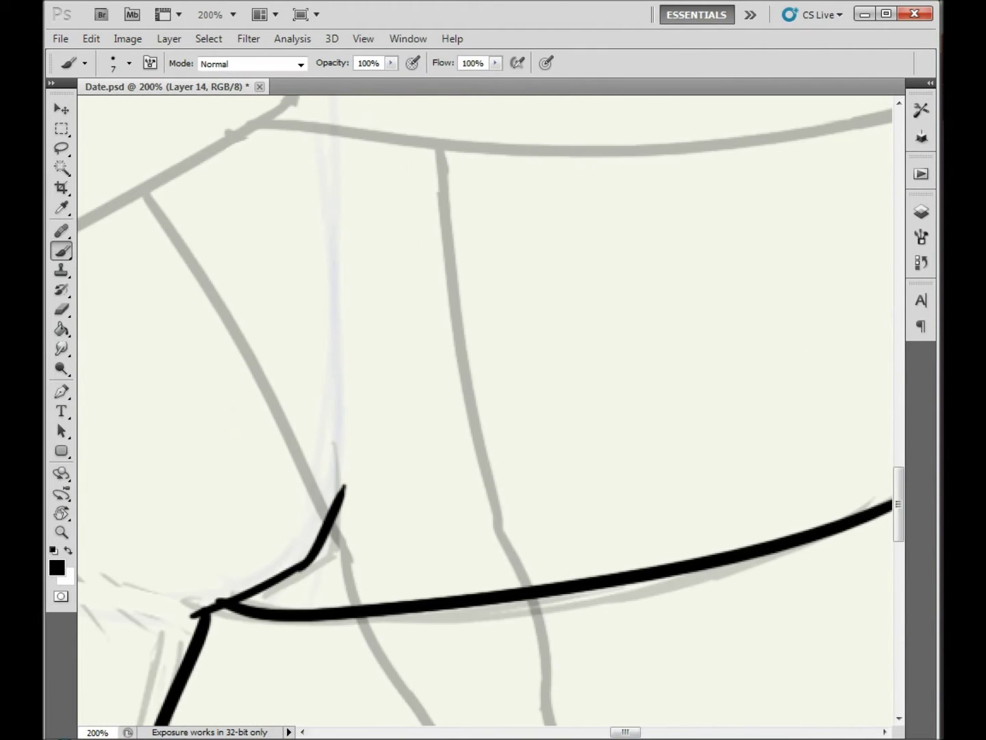
pyautogui.moveTo(480, 411); pyautogui.dragTo(508, 401)
pyautogui.moveTo(372, 563); pyautogui.dragTo(711, 519)
# Ink the short, ragged mane along the neck crest from behind the ears to the withers.
pyautogui.press('z')
pyautogui.moveTo(480, 616); pyautogui.dragTo(377, 617)
pyautogui.moveTo(342, 151); pyautogui.dragTo(446, 151)
pyautogui.press('b')
pyautogui.moveTo(267, 204); pyautogui.dragTo(345, 210)
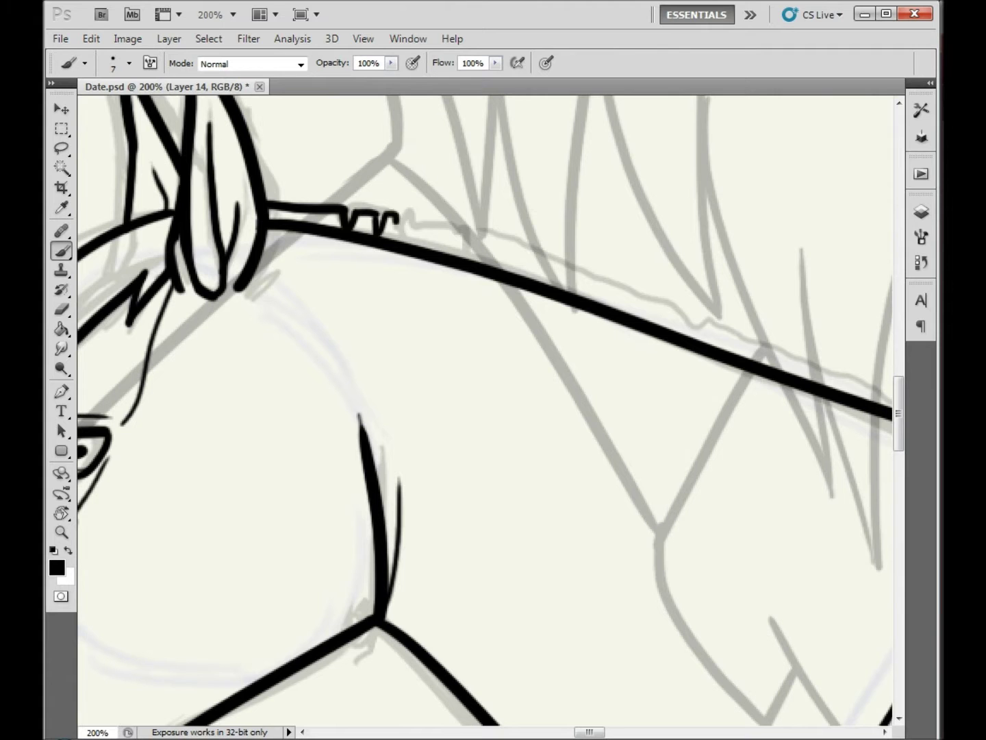
pyautogui.moveTo(699, 317); pyautogui.dragTo(321, 242)
pyautogui.moveTo(328, 248); pyautogui.dragTo(619, 351)
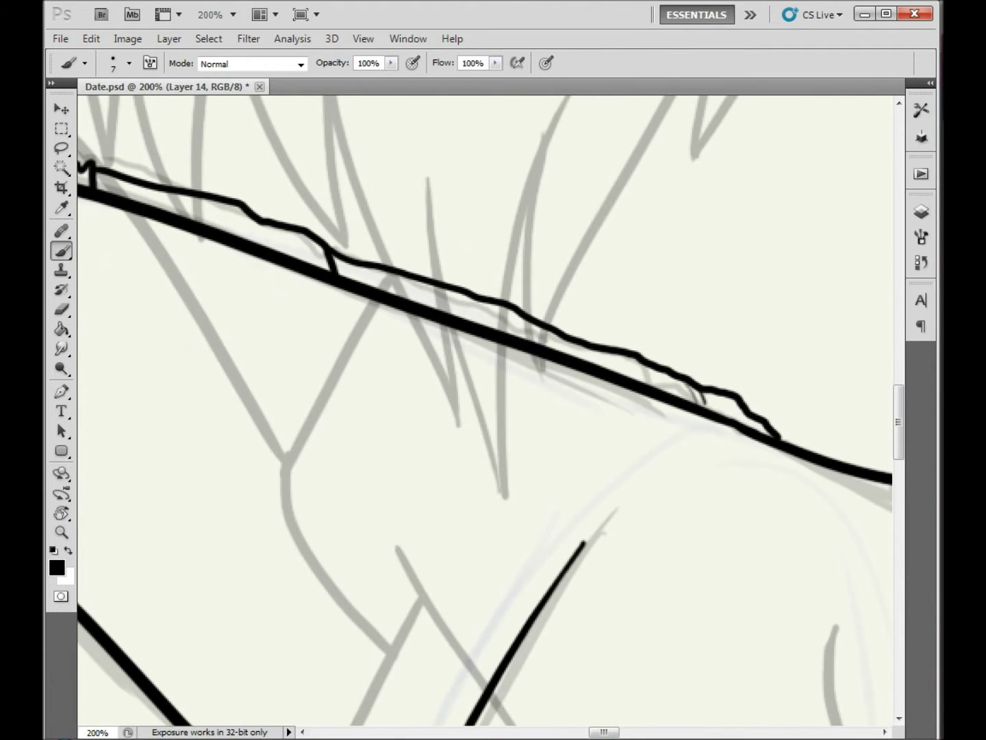
# Ink the tail with its jagged inner strands and pointed tips.
pyautogui.hotkey('ctrl', '-')
pyautogui.hotkey('ctrl', '-')
pyautogui.hotkey('ctrl', '-')
pyautogui.hotkey('ctrl', '-')
pyautogui.hotkey('ctrl', '1')
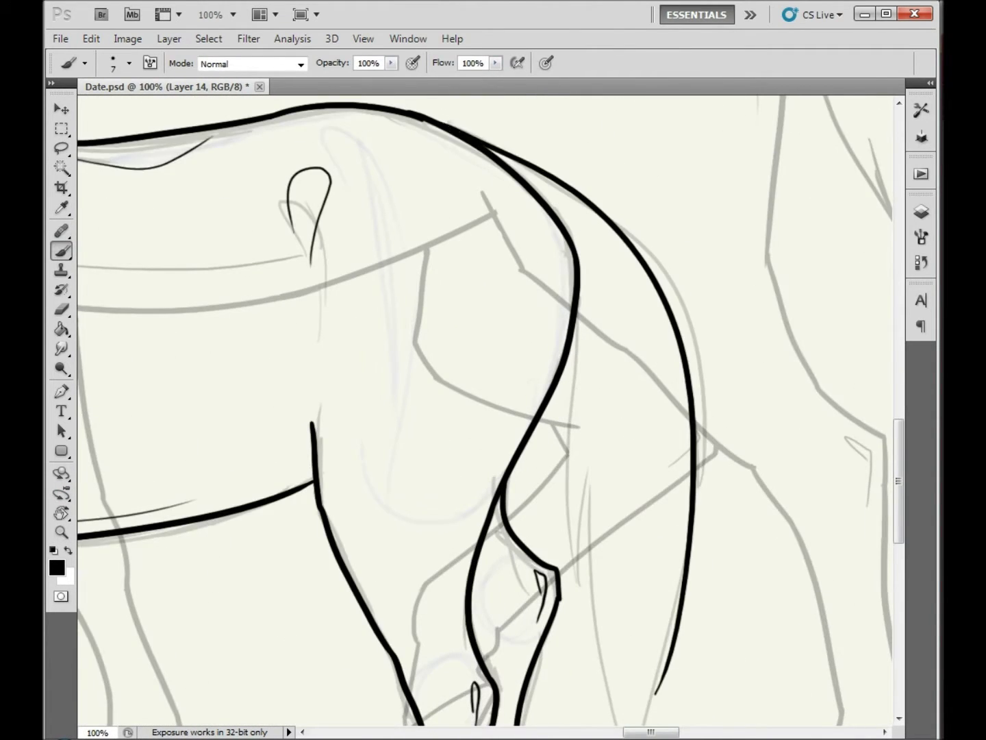
pyautogui.moveTo(479, 411); pyautogui.dragTo(495, 339)
pyautogui.moveTo(590, 205); pyautogui.dragTo(574, 449)
pyautogui.moveTo(678, 521); pyautogui.dragTo(626, 715)
pyautogui.moveTo(480, 342)
pyautogui.mouseDown()
pyautogui.moveTo(548, 445)
pyautogui.moveTo(548, 383)
pyautogui.moveTo(411, 385)
pyautogui.mouseUp()
pyautogui.moveTo(548, 342)
pyautogui.mouseDown()
pyautogui.moveTo(390, 350)
pyautogui.moveTo(589, 323)
pyautogui.mouseUp()
# Undo the last brush stroke and check the inked body of the horse.
pyautogui.hotkey('ctrl', '+')
pyautogui.hotkey('ctrl', '+')
pyautogui.hotkey('ctrl', '+')
pyautogui.press('b')
pyautogui.rightClick(515, 322)
pyautogui.press('Escape')
pyautogui.hotkey('ctrl', 'z')
pyautogui.scroll(5, 484, 383)
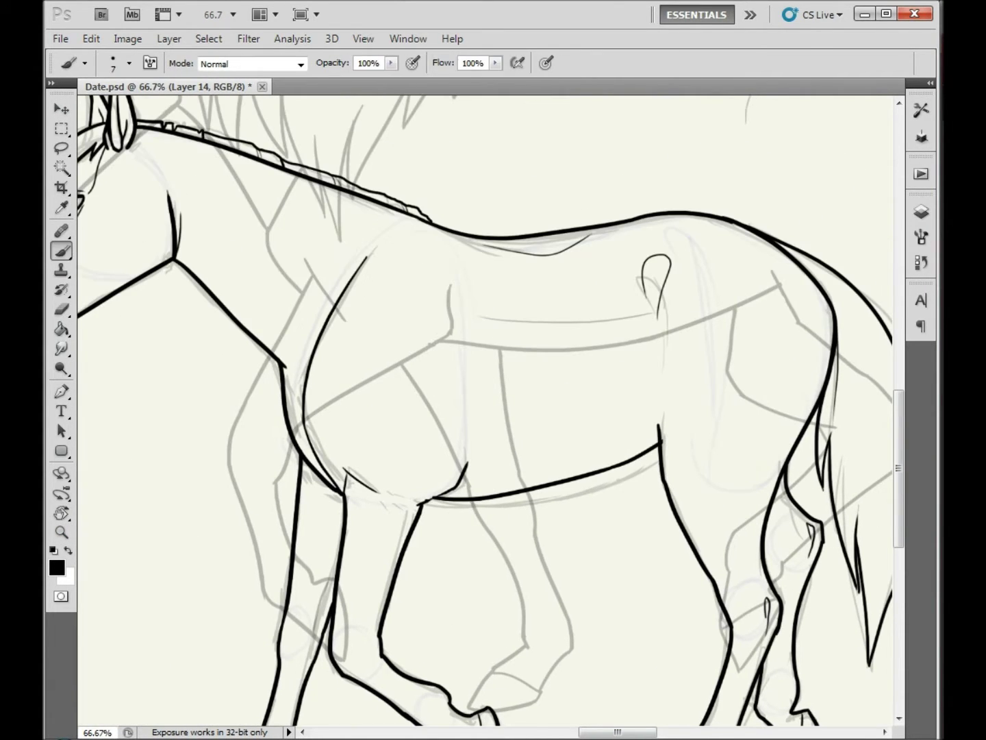
pyautogui.scroll(-1, 484, 384)
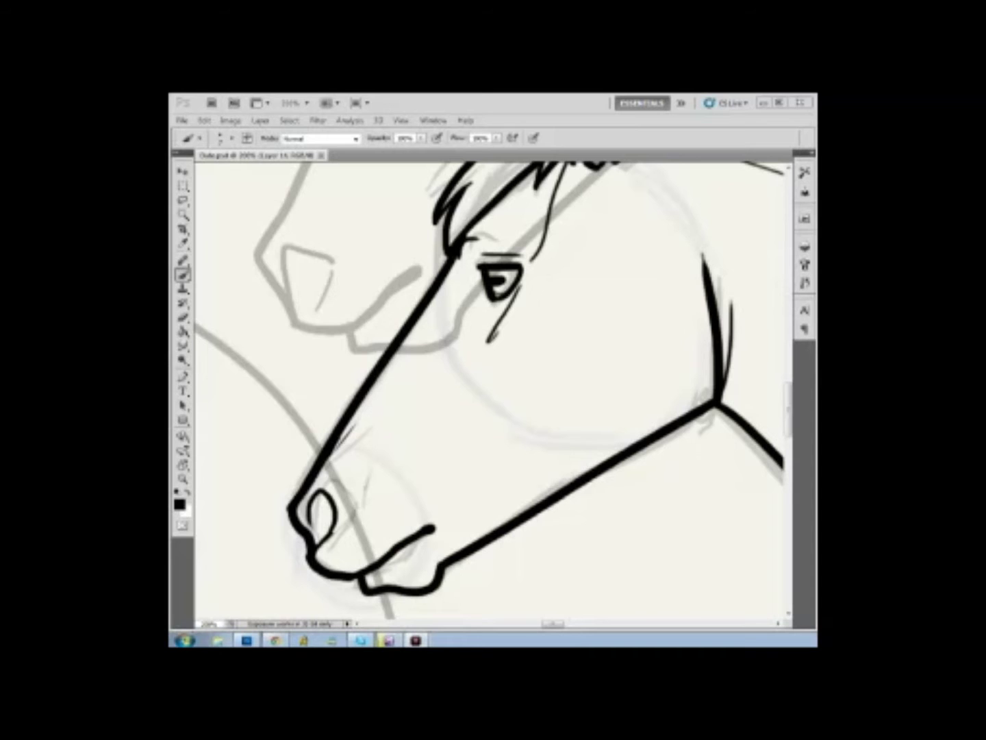
# Ink the eye of the next sketched horse on Layer 14, including its lid, pupil and brow lines.
pyautogui.hscroll(5, 490, 391)
pyautogui.press('z')
pyautogui.hotkey('ctrl', '-')
pyautogui.hotkey('ctrl', '-')
pyautogui.hotkey('ctrl', '-')
pyautogui.hotkey('ctrl', '+')
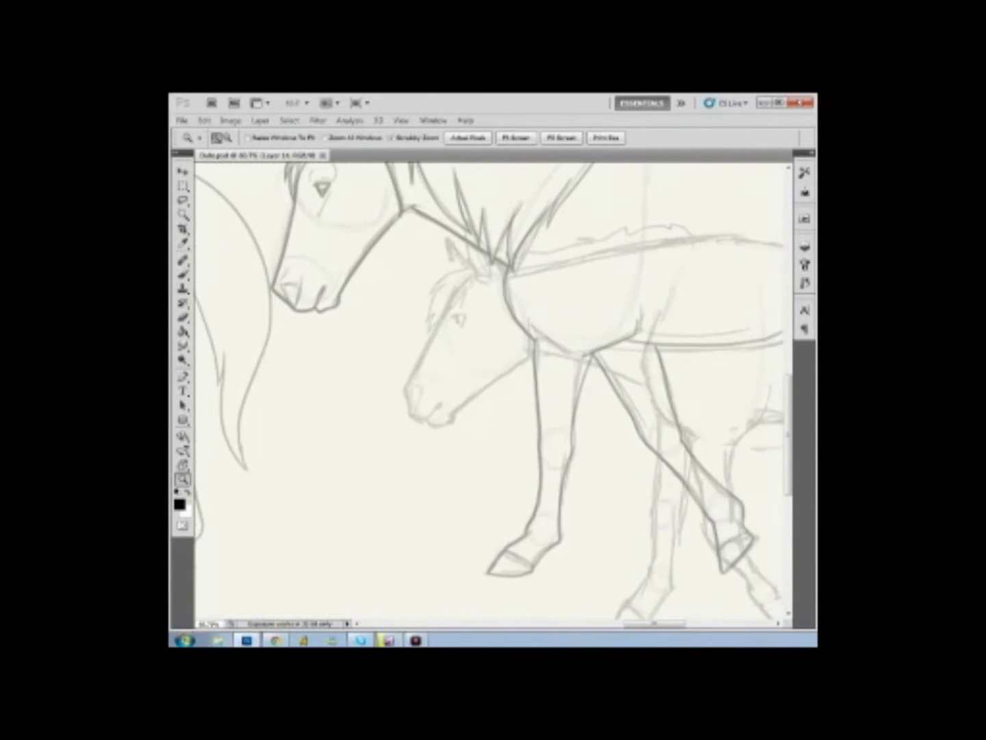
pyautogui.hotkey('ctrl', '+')
pyautogui.hotkey('ctrl', '+')
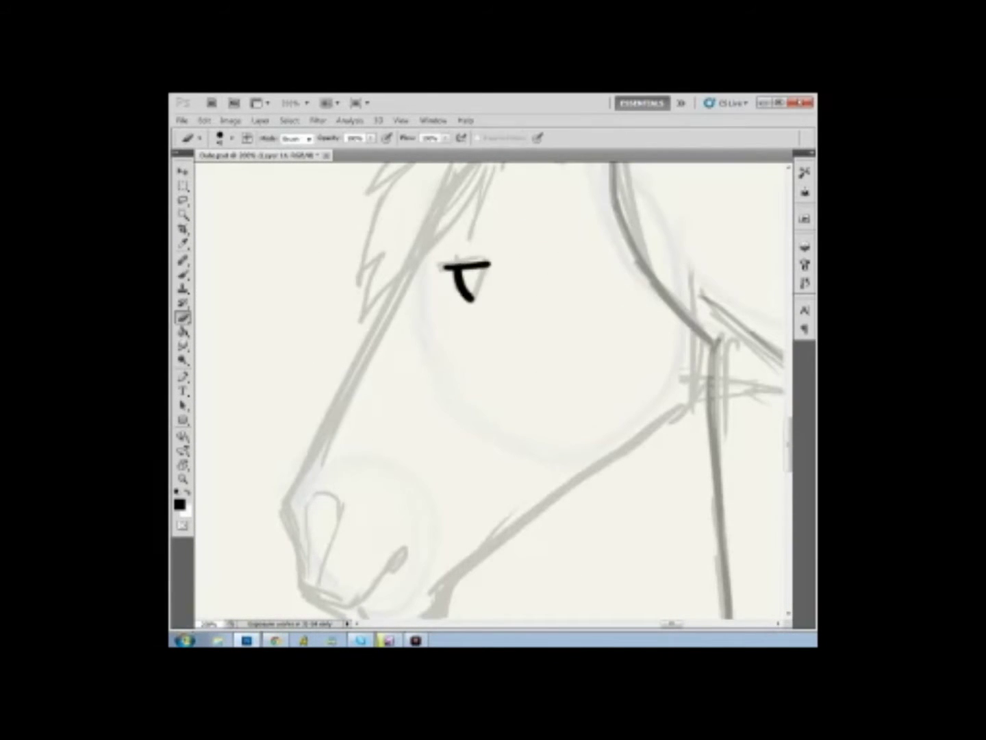
pyautogui.moveTo(469, 284); pyautogui.dragTo(438, 330)
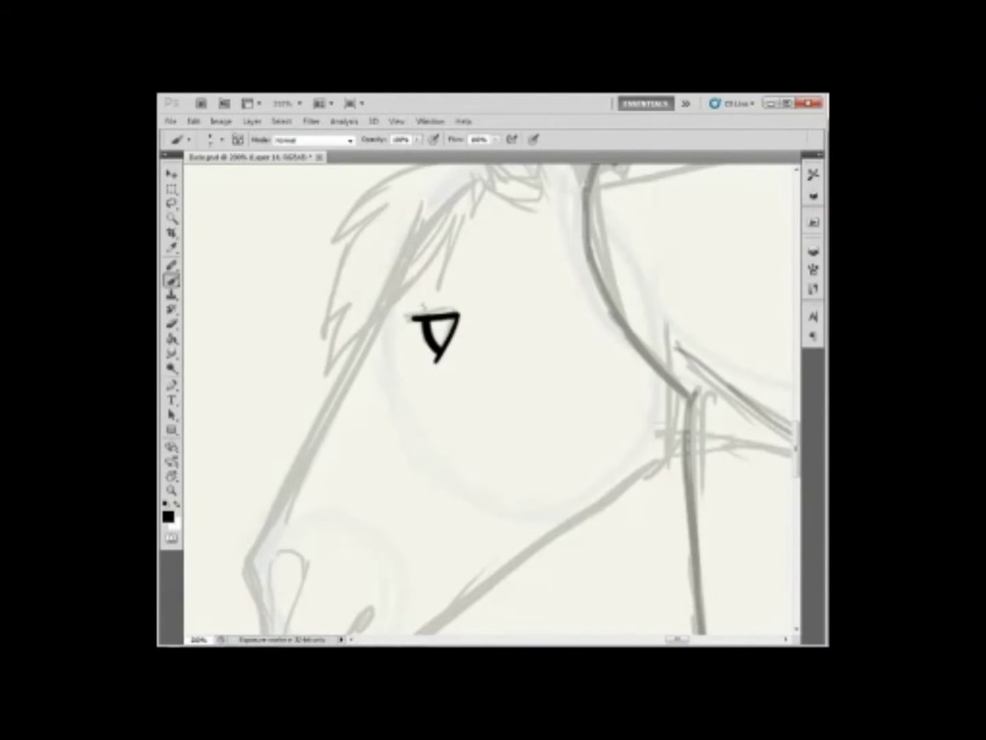
pyautogui.moveTo(439, 328); pyautogui.dragTo(474, 583)
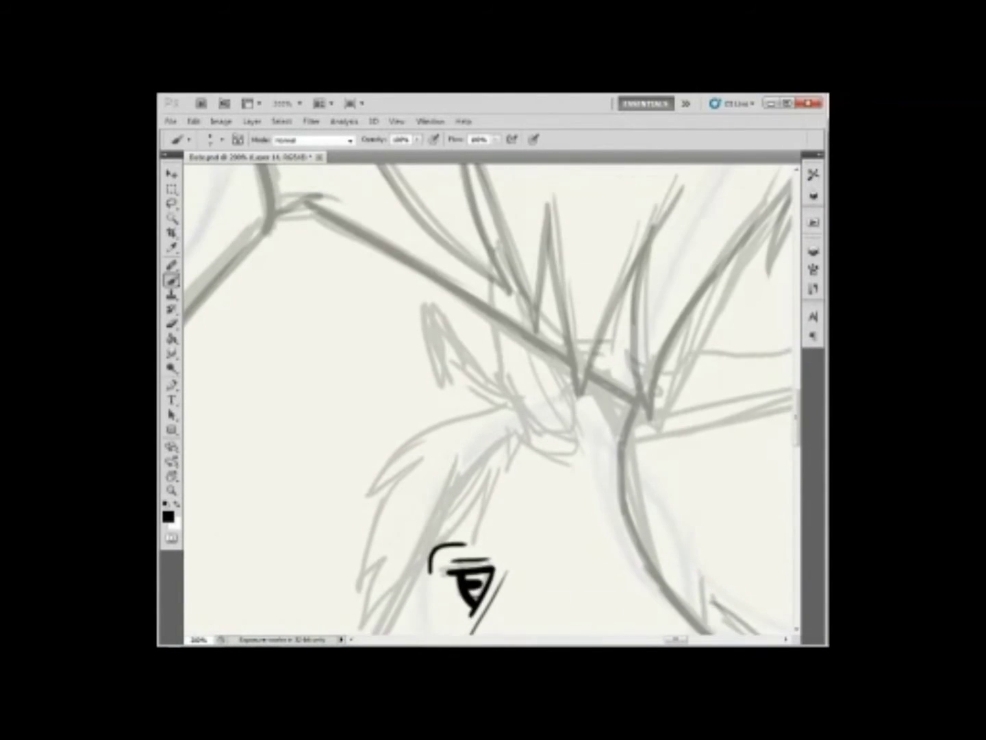
# Hide Layers 14, 13 and 6 and make Layer 10 the active layer.
pyautogui.click(813, 251)
pyautogui.click(669, 292)
pyautogui.click(669, 305)
pyautogui.click(668, 419)
pyautogui.click(668, 306)
pyautogui.click(718, 306)
pyautogui.click(667, 305)
pyautogui.click(717, 320)
pyautogui.moveTo(330, 521); pyautogui.dragTo(617, 328)
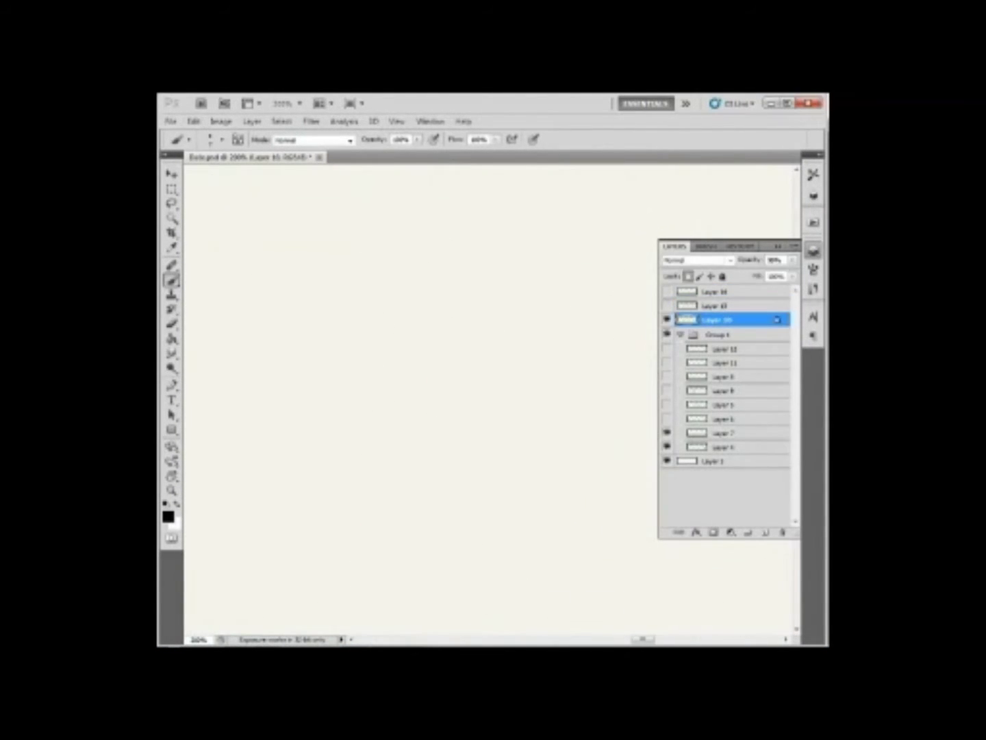
# Show Layers 14 and 13 again and make Layer 14 the active layer.
pyautogui.click(667, 291)
pyautogui.press('z')
pyautogui.keyDown('alt'); pyautogui.click(490, 399); pyautogui.keyUp('alt')
pyautogui.click(602, 397)
pyautogui.click(485, 216)
pyautogui.click(717, 292)
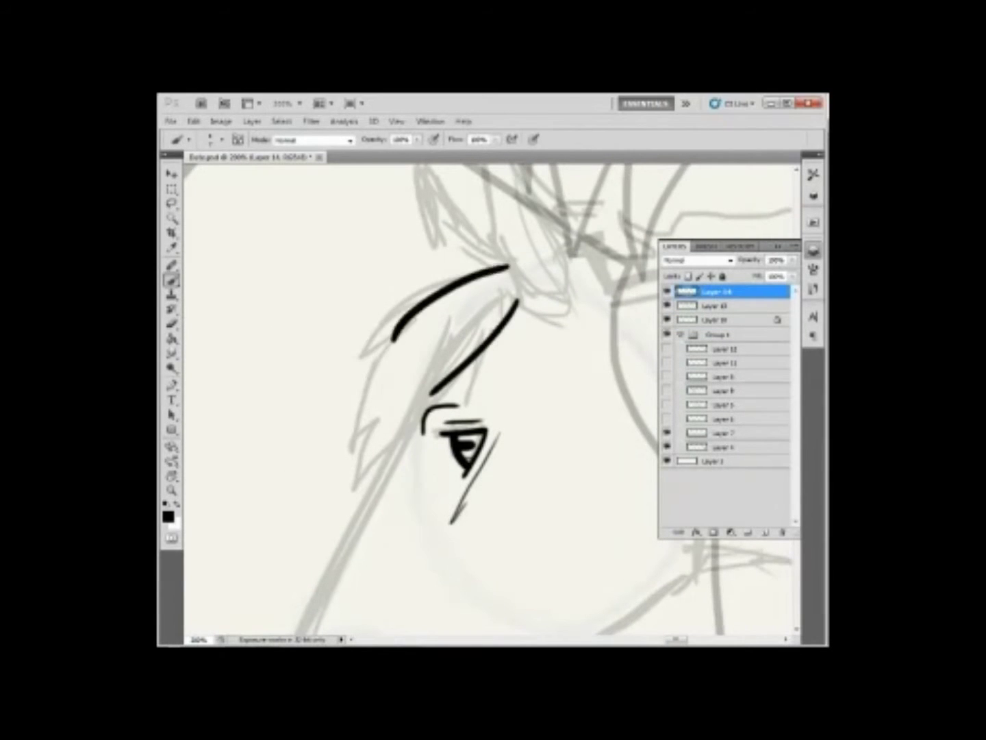
# Ink the second horse's forelock tufts, ears and the bridge of the nose.
pyautogui.moveTo(456, 259); pyautogui.dragTo(429, 354)
pyautogui.moveTo(458, 255); pyautogui.dragTo(534, 343)
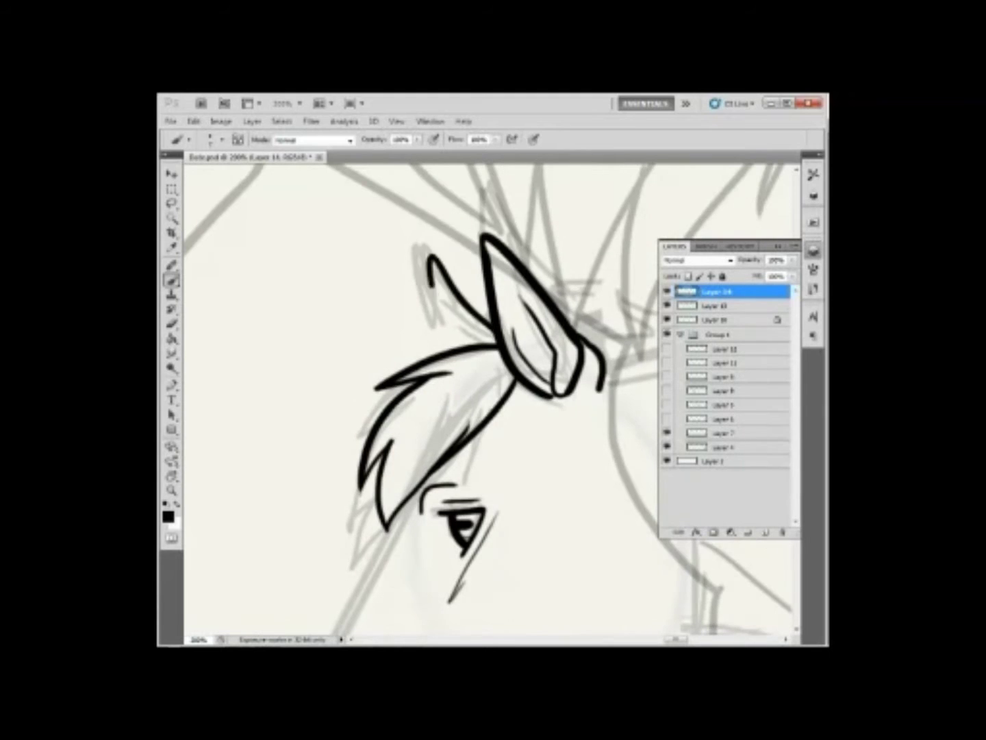
pyautogui.moveTo(438, 589); pyautogui.dragTo(538, 261)
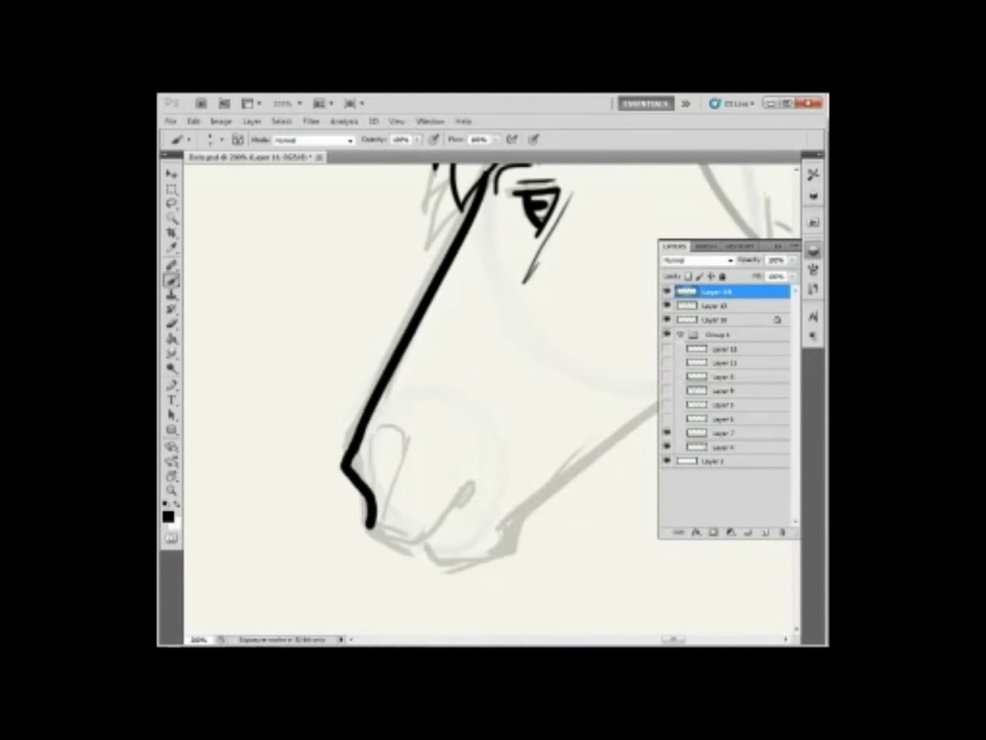
# Ink the second horse's muzzle and the jaw line up to the throat.
pyautogui.moveTo(479, 308)
pyautogui.mouseDown()
pyautogui.moveTo(377, 308)
pyautogui.moveTo(337, 339)
pyautogui.moveTo(233, 384)
pyautogui.moveTo(219, 602)
pyautogui.mouseUp()
pyautogui.hotkey('ctrl', '-')
pyautogui.hotkey('ctrl', '-')
pyautogui.hotkey('ctrl', '-')
pyautogui.hotkey('ctrl', '+')
pyautogui.hotkey('ctrl', '+')
pyautogui.hotkey('ctrl', '+')
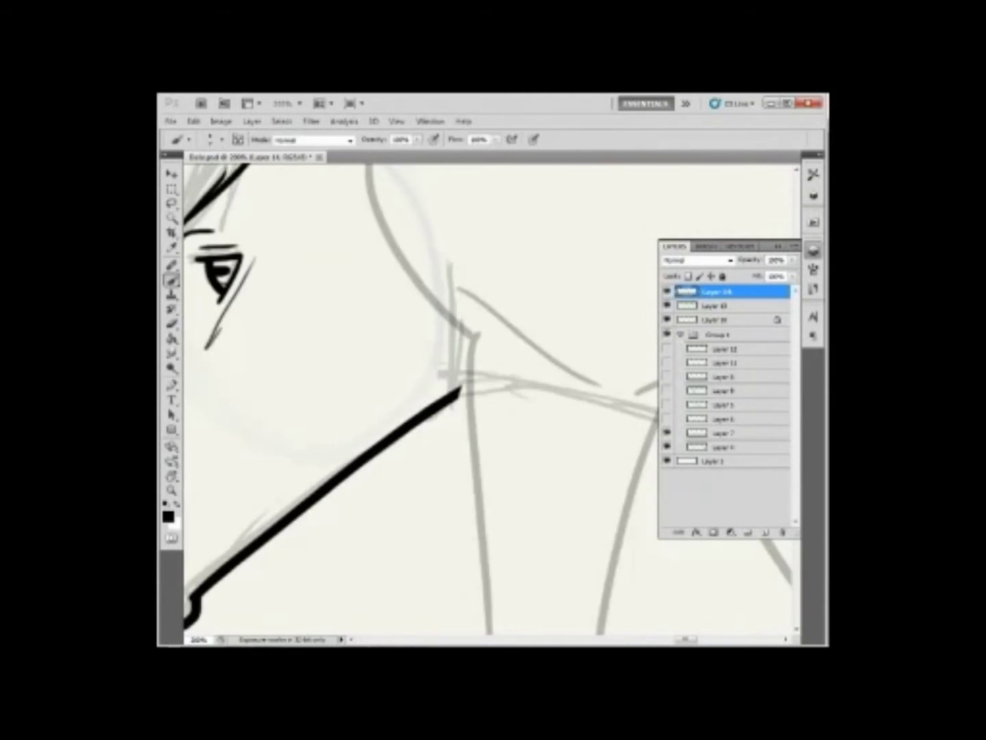
# Ink the second horse's topline from the neck across the back.
pyautogui.moveTo(479, 479); pyautogui.dragTo(410, 260)
pyautogui.moveTo(548, 410); pyautogui.dragTo(377, 452)
pyautogui.moveTo(184, 311); pyautogui.dragTo(698, 230)
pyautogui.moveTo(479, 341); pyautogui.dragTo(301, 373)
pyautogui.moveTo(517, 262); pyautogui.dragTo(788, 256)
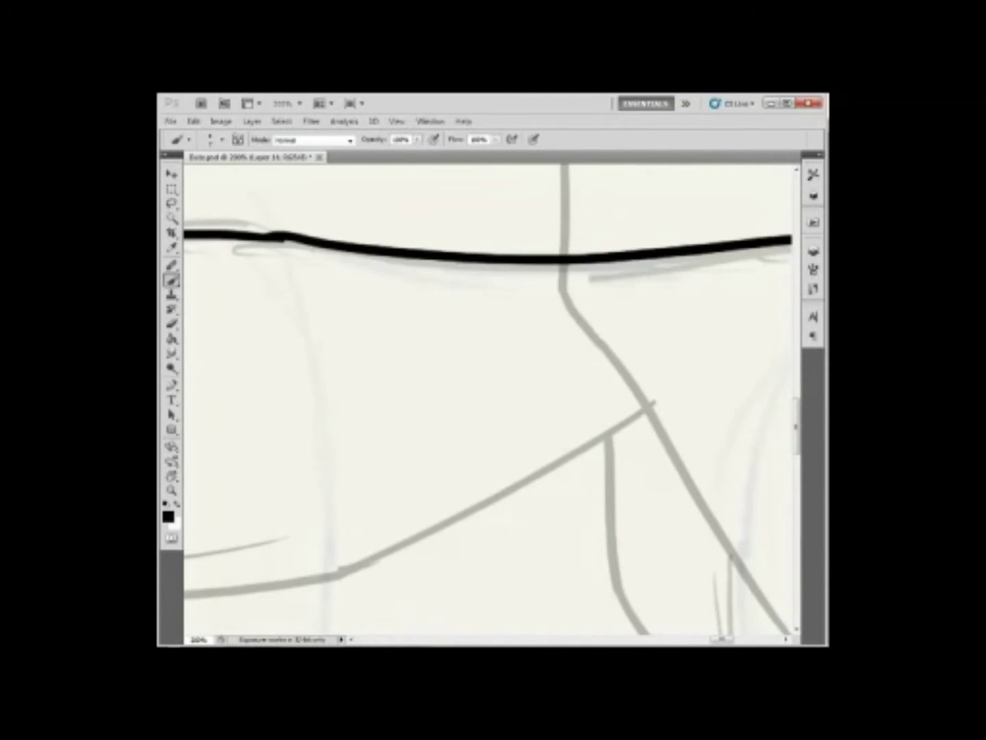
# Undo the last back stroke and ink the topline again over the croup and down the rump.
pyautogui.hotkey('ctrl', 'z')
pyautogui.moveTo(569, 343); pyautogui.dragTo(373, 343)
pyautogui.moveTo(699, 222); pyautogui.dragTo(366, 186)
pyautogui.moveTo(479, 342); pyautogui.dragTo(341, 288)
pyautogui.moveTo(411, 342); pyautogui.dragTo(547, 329)
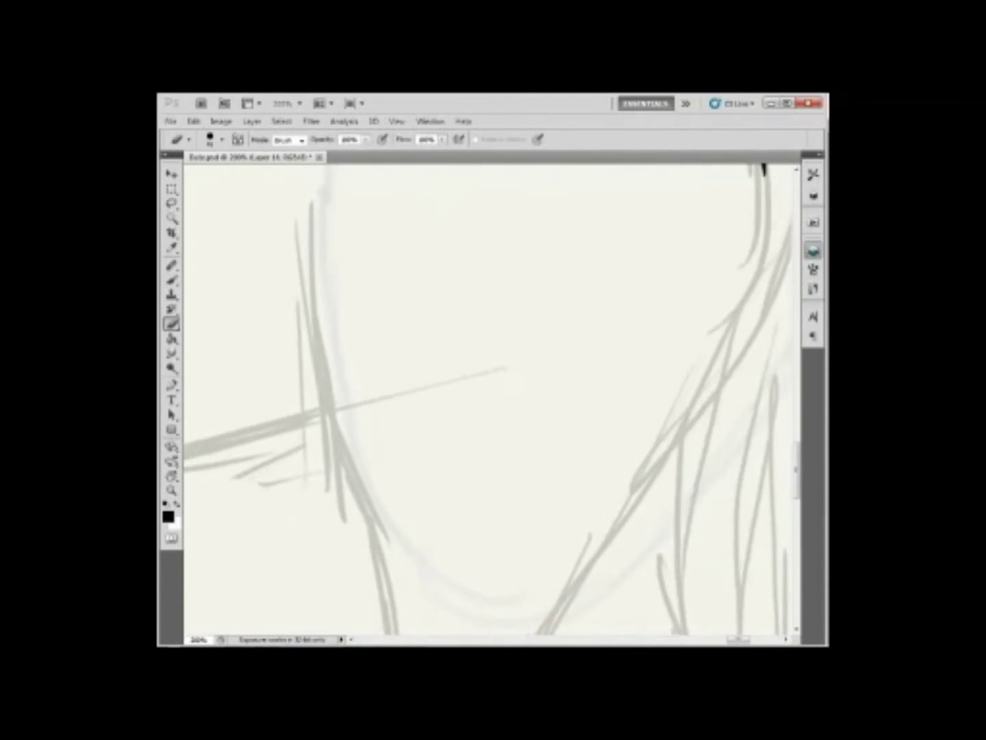
# Lasso the newly inked head and topline and separate them onto a layer of their own.
pyautogui.press('z')
pyautogui.hotkey('ctrl', '-')
pyautogui.hotkey('ctrl', '-')
pyautogui.hotkey('ctrl', '-')
pyautogui.hotkey('ctrl', '-')
pyautogui.rightClick(513, 260)
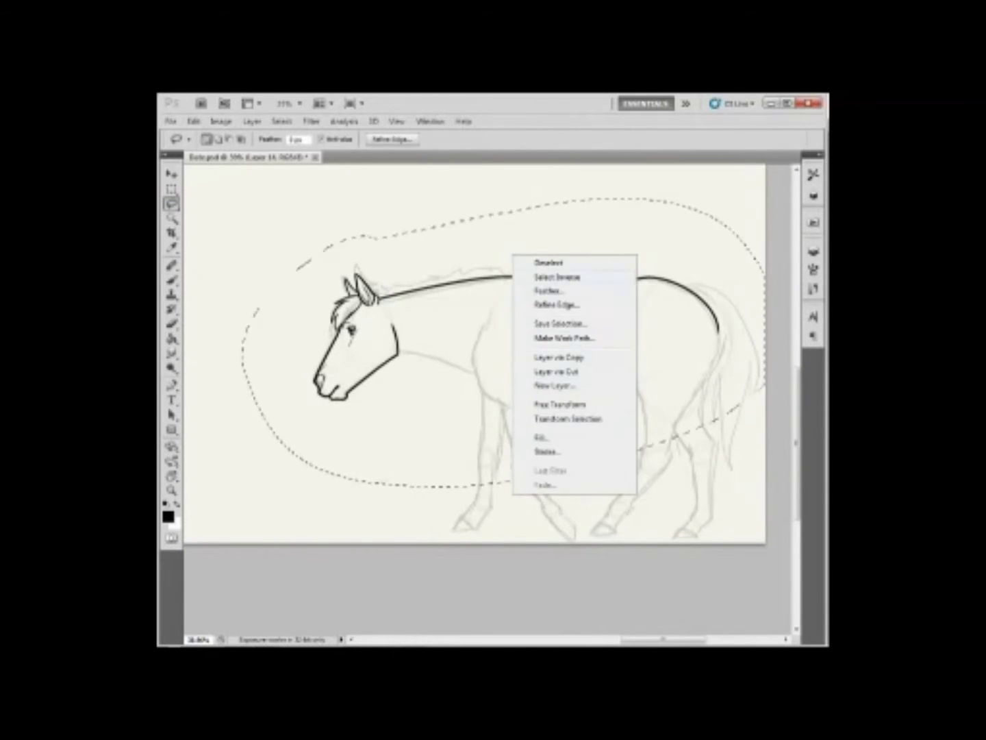
pyautogui.hotkey('ctrl', 't')
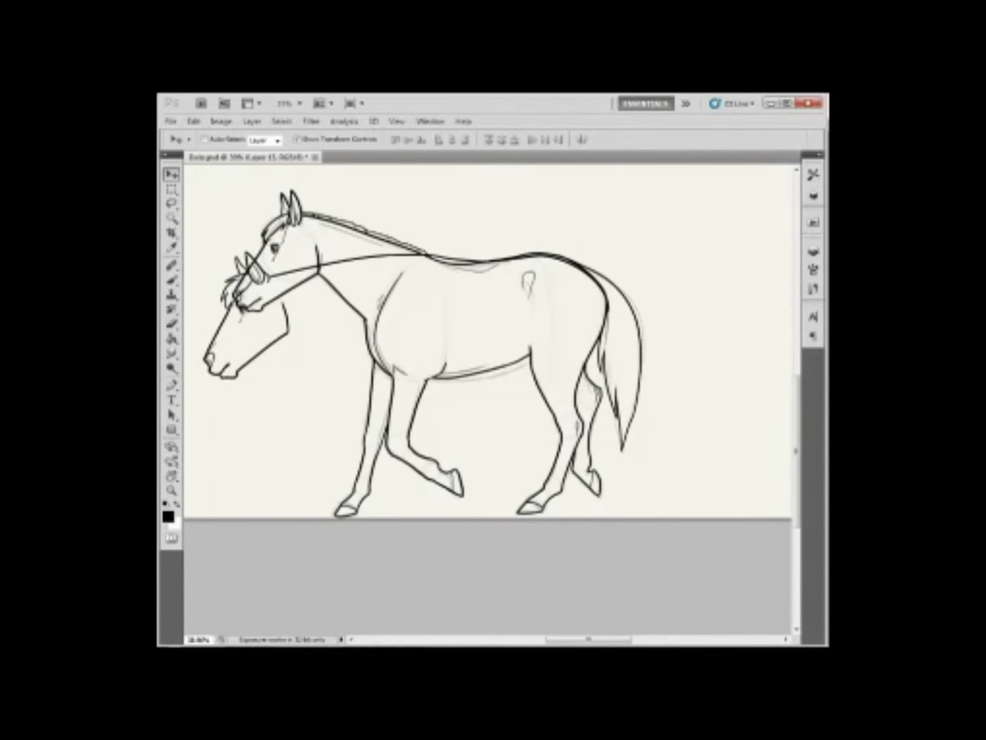
# Ink the underside of the lowered neck and the shoulder and chest contour.
pyautogui.press('z')
pyautogui.hotkey('ctrl', '+')
pyautogui.press('b')
pyautogui.hotkey('ctrl', '+')
pyautogui.moveTo(329, 323); pyautogui.dragTo(545, 369)
pyautogui.moveTo(410, 342)
pyautogui.mouseDown()
pyautogui.moveTo(479, 384)
pyautogui.moveTo(467, 473)
pyautogui.mouseUp()
pyautogui.moveTo(479, 411); pyautogui.dragTo(480, 358)
pyautogui.moveTo(480, 308); pyautogui.dragTo(480, 445)
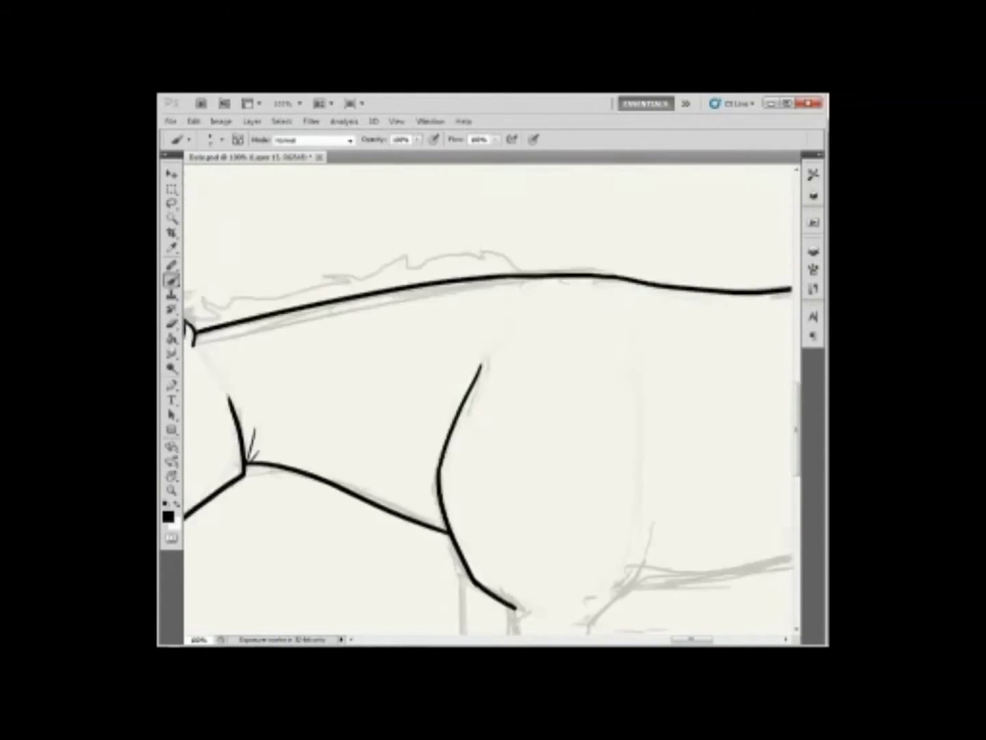
# Ink the elbow line and the brisket curve above the near foreleg.
pyautogui.moveTo(547, 514); pyautogui.dragTo(482, 309)
pyautogui.moveTo(568, 373); pyautogui.dragTo(512, 418)
pyautogui.moveTo(479, 342); pyautogui.dragTo(476, 368)
pyautogui.moveTo(449, 431); pyautogui.dragTo(521, 449)
pyautogui.hotkey('ctrl', '-')
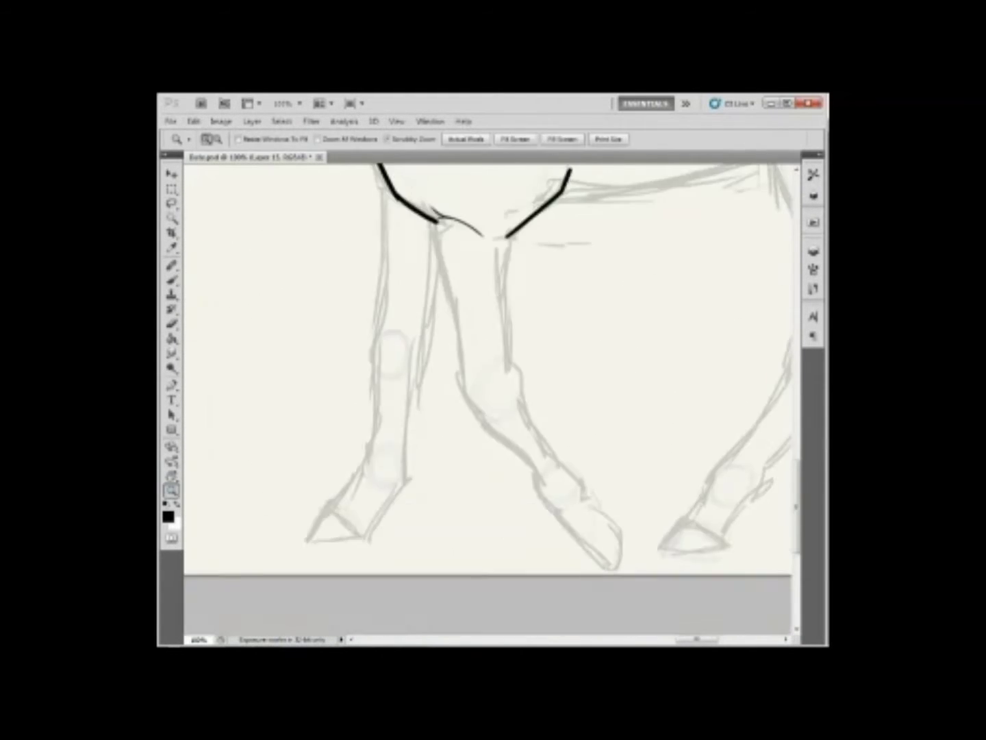
# Ink both sides of the near foreleg from the elbow past the knee down to the hoof.
pyautogui.moveTo(412, 275); pyautogui.dragTo(459, 575)
pyautogui.moveTo(549, 164); pyautogui.dragTo(546, 407)
pyautogui.hotkey('ctrl', '+')
pyautogui.moveTo(411, 261); pyautogui.dragTo(544, 464)
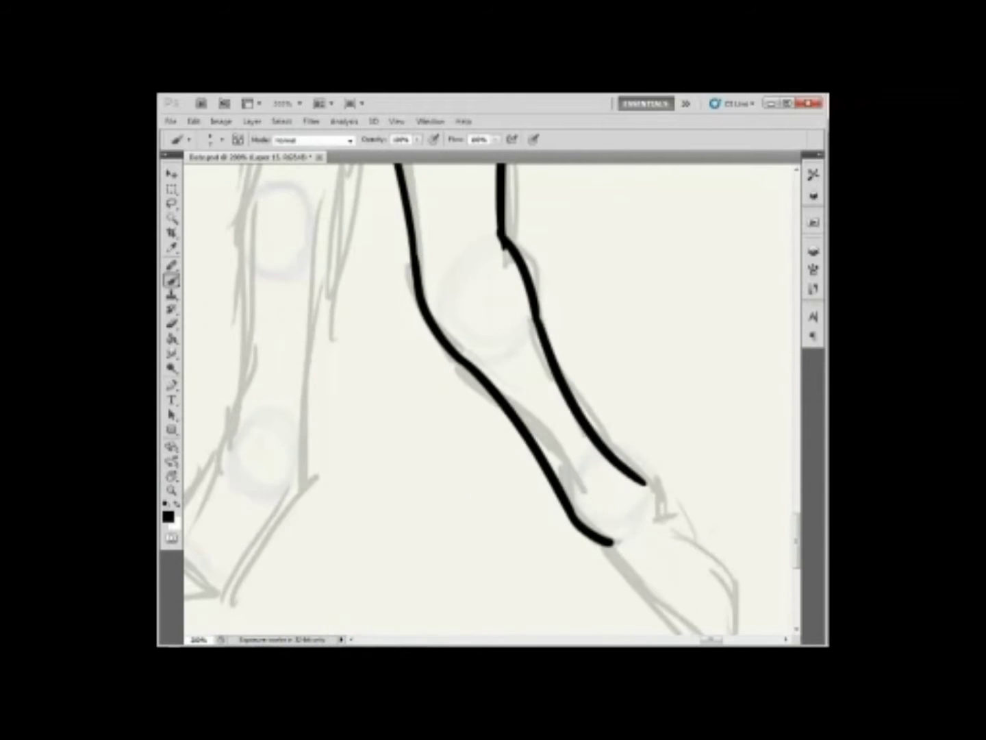
pyautogui.moveTo(479, 411); pyautogui.dragTo(465, 312)
pyautogui.moveTo(593, 445); pyautogui.dragTo(699, 458)
# Ink the far foreleg's outlines down through the knee and fetlock, including its hoof.
pyautogui.moveTo(480, 274); pyautogui.dragTo(479, 515)
pyautogui.hotkey('ctrl', '-')
pyautogui.hotkey('ctrl', '+')
pyautogui.scroll(-5, 490, 398)
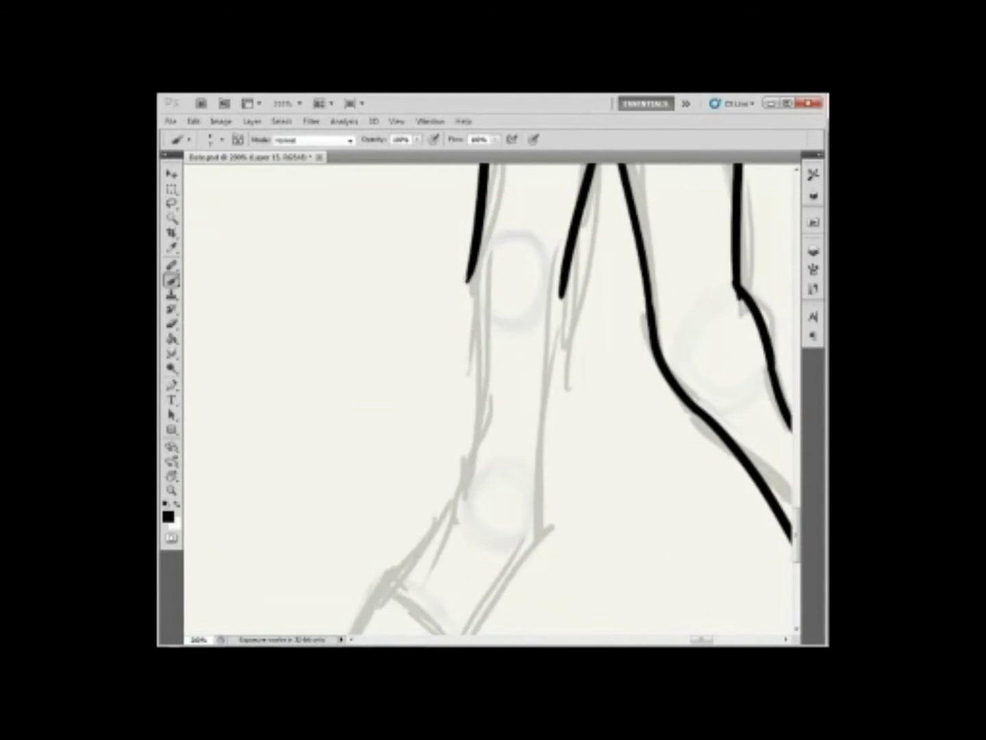
pyautogui.moveTo(534, 472); pyautogui.dragTo(541, 544)
pyautogui.moveTo(541, 544); pyautogui.dragTo(561, 462)
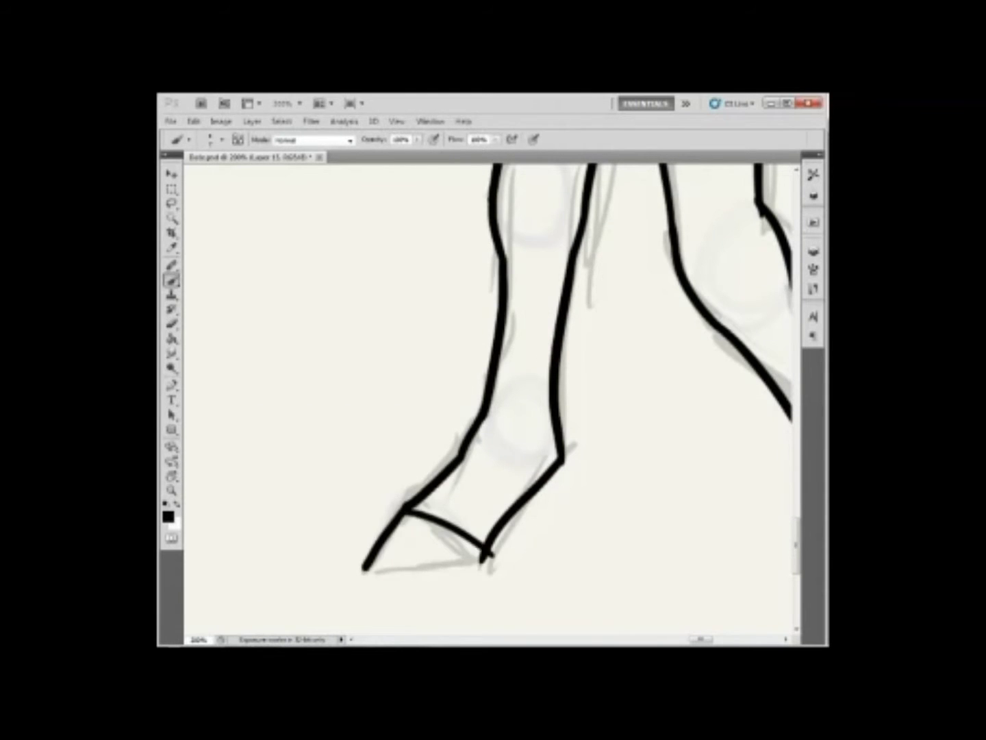
# Lasso the lower part of the near foreleg, nudge it slightly upward and deselect.
pyautogui.hotkey('ctrl', '0')
pyautogui.hotkey('ctrl', '+')
pyautogui.scroll(-5, 490, 397)
pyautogui.press('l')
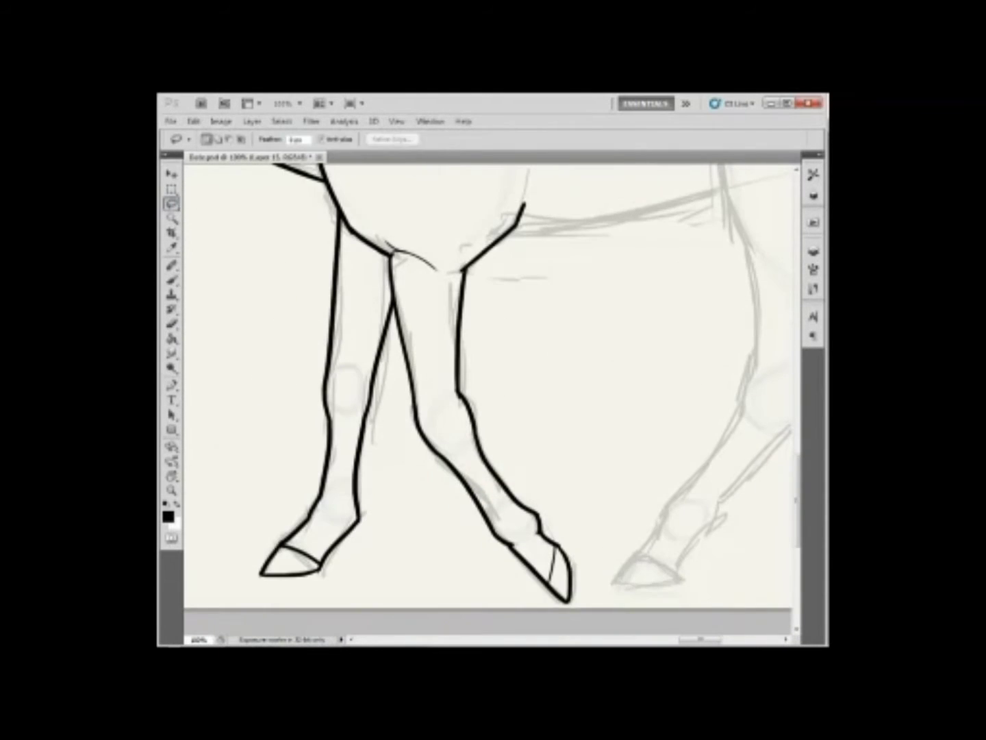
pyautogui.moveTo(452, 387); pyautogui.dragTo(411, 410)
pyautogui.press('v')
pyautogui.hotkey('shift', 'Up')
pyautogui.hotkey('shift', 'Up')
pyautogui.hotkey('ctrl', 'd')
# Ink the belly line from the elbow back to the flank.
pyautogui.press('b')
pyautogui.scroll(3, 491, 398)
pyautogui.moveTo(509, 329); pyautogui.dragTo(712, 303)
# Ink the near hind leg's thigh, the hock and the back of the cannon.
pyautogui.scroll(4, 490, 397)
pyautogui.hscroll(4, 491, 398)
pyautogui.scroll(-5, 490, 398)
pyautogui.moveTo(308, 265); pyautogui.dragTo(418, 584)
pyautogui.moveTo(771, 168)
pyautogui.mouseDown()
pyautogui.moveTo(684, 317)
pyautogui.moveTo(654, 402)
pyautogui.mouseUp()
pyautogui.scroll(3, 491, 397)
pyautogui.scroll(-5, 489, 398)
pyautogui.moveTo(589, 164); pyautogui.dragTo(622, 340)
pyautogui.moveTo(684, 350); pyautogui.dragTo(578, 488)
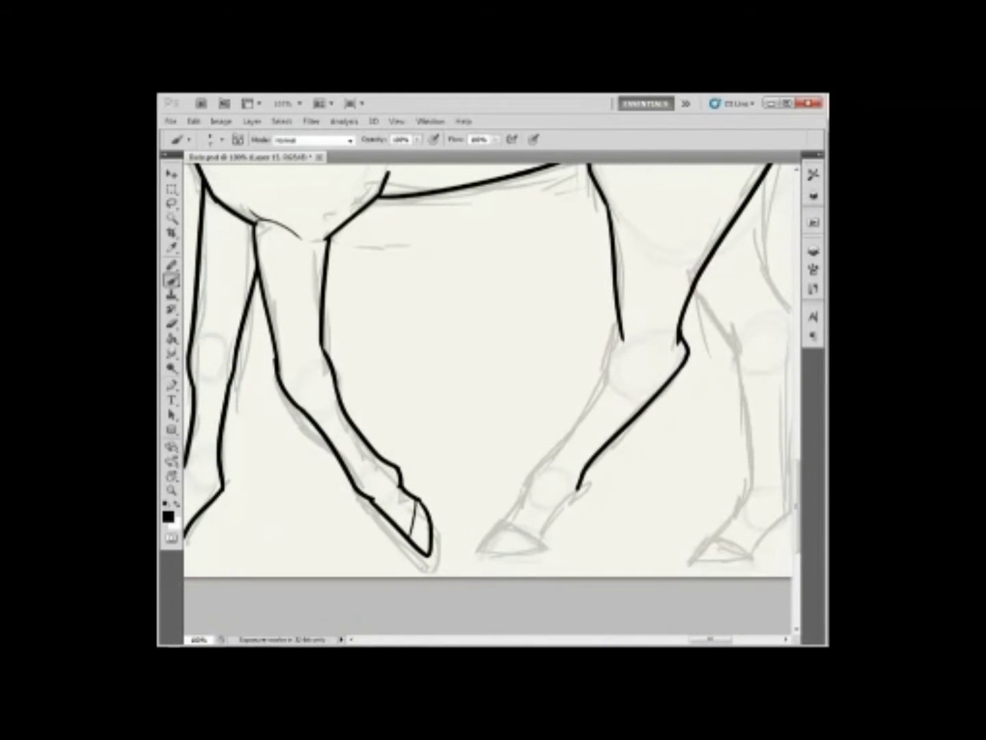
# Ink the front of the near hind leg below the hock, with its pastern and hoof.
pyautogui.scroll(-4, 491, 398)
pyautogui.moveTo(533, 445); pyautogui.dragTo(502, 484)
pyautogui.hscroll(-3, 490, 397)
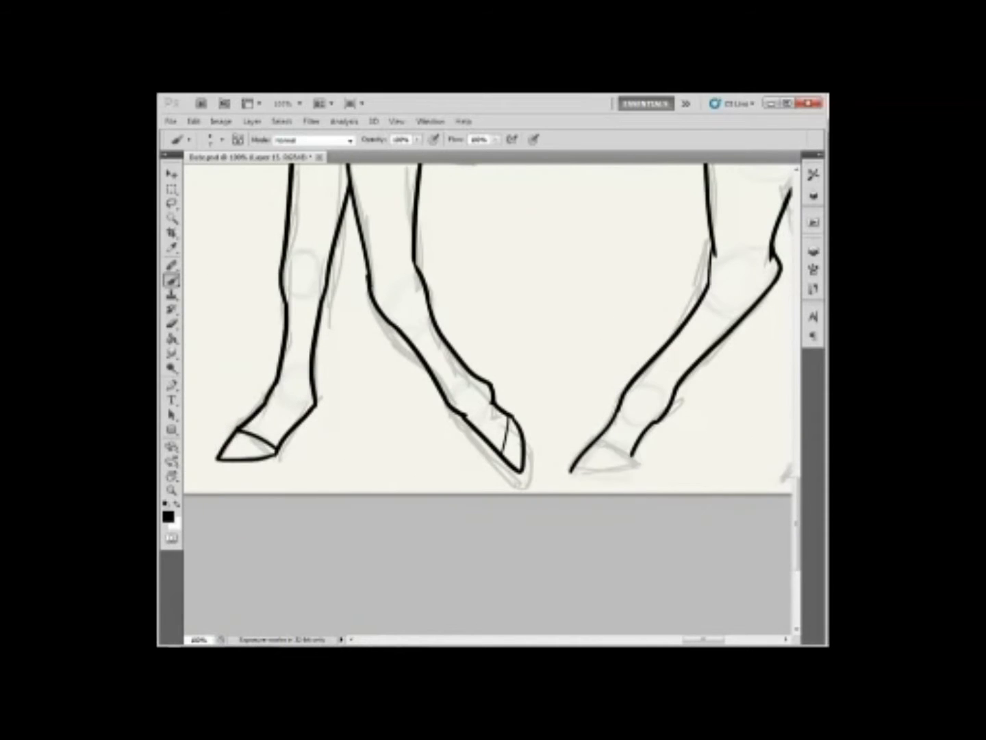
pyautogui.scroll(4, 490, 397)
pyautogui.hotkey('ctrl', 'z')
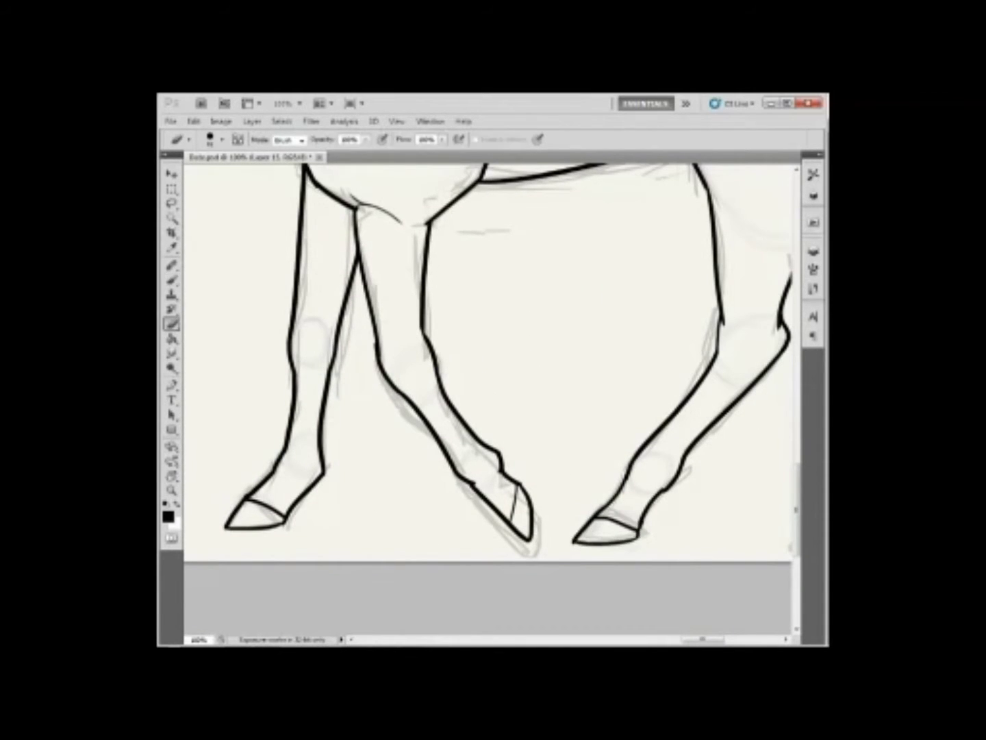
# Ink the far hind leg's back edge, the hock and the front line above the cannon.
pyautogui.press('b')
pyautogui.scroll(4, 490, 398)
pyautogui.hscroll(6, 490, 398)
pyautogui.scroll(-7, 490, 397)
pyautogui.hscroll(-1, 490, 398)
pyautogui.moveTo(651, 335); pyautogui.dragTo(657, 363)
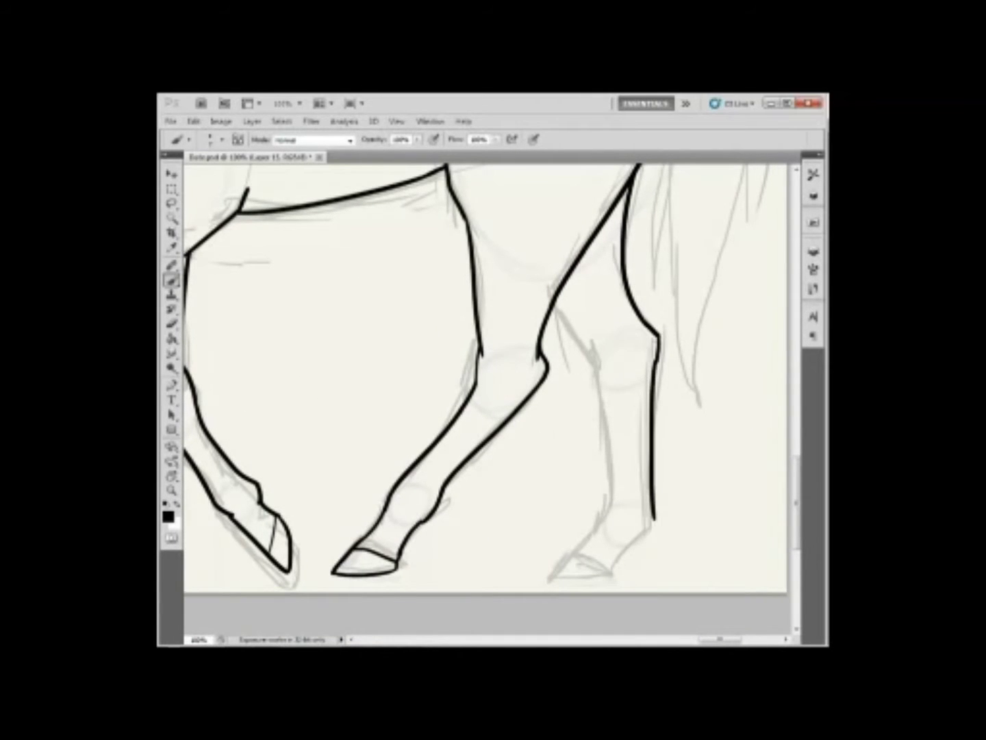
pyautogui.moveTo(554, 302); pyautogui.dragTo(593, 355)
pyautogui.moveTo(655, 515); pyautogui.dragTo(638, 543)
# Ink the far hind leg's front cannon line, fetlock and hoof.
pyautogui.scroll(-4, 489, 398)
pyautogui.hscroll(-1, 490, 398)
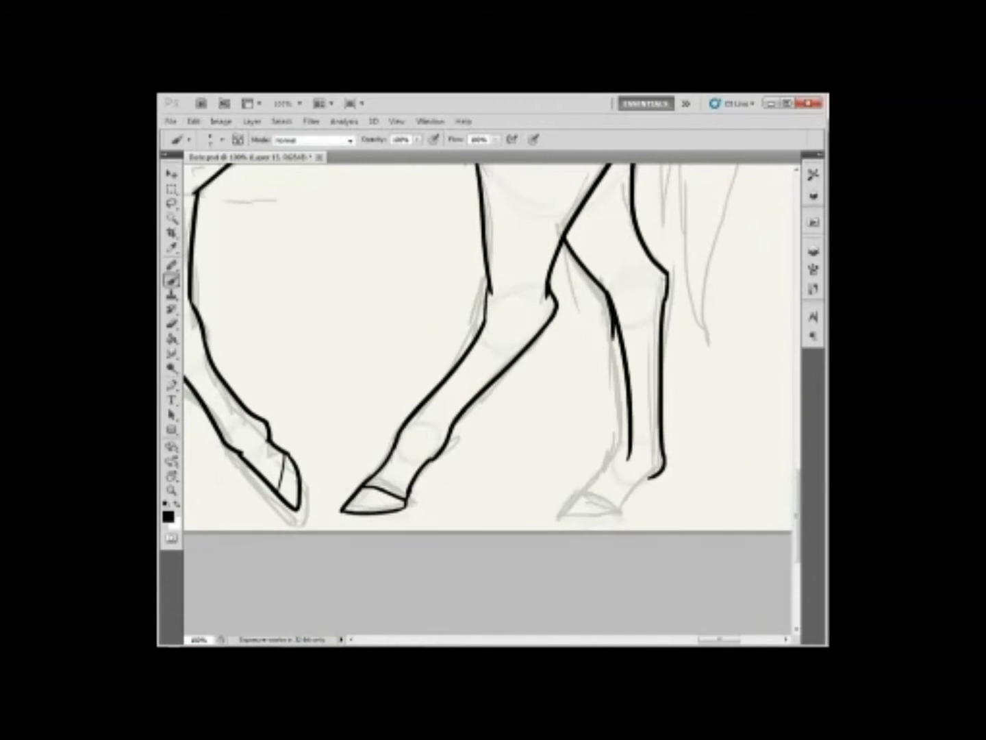
pyautogui.moveTo(620, 439); pyautogui.dragTo(582, 499)
pyautogui.scroll(-3, 491, 398)
pyautogui.hscroll(-2, 491, 398)
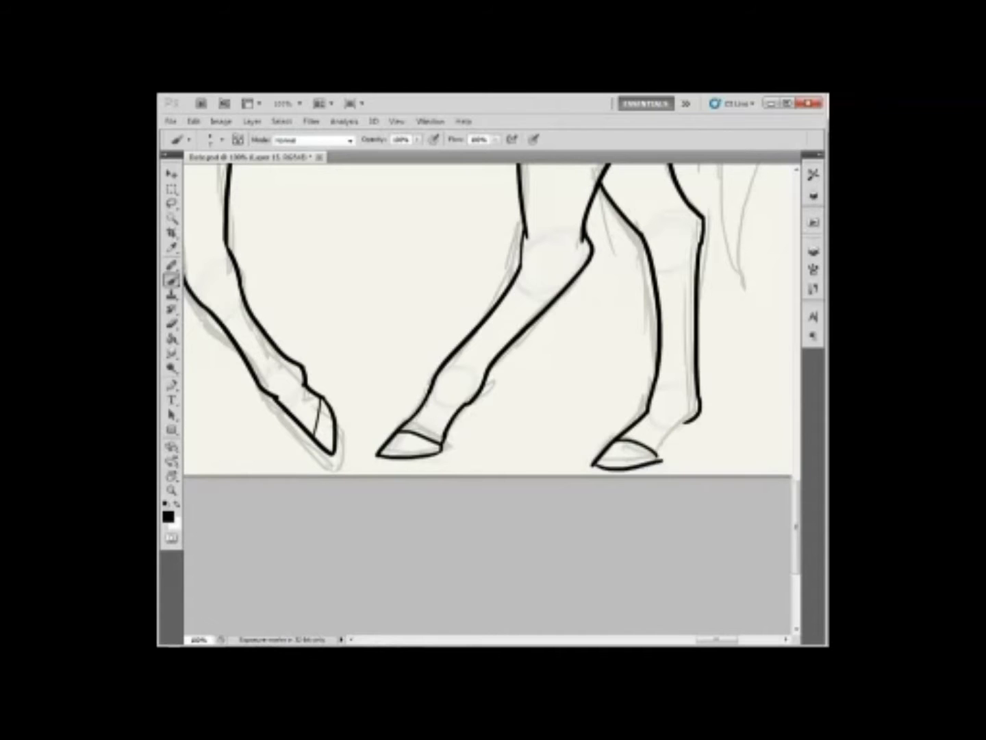
# Ink the mane tufts and tail, and add thin contour details along the belly, hindquarters and hocks.
pyautogui.scroll(20, 490, 397)
pyautogui.hscroll(-10, 490, 398)
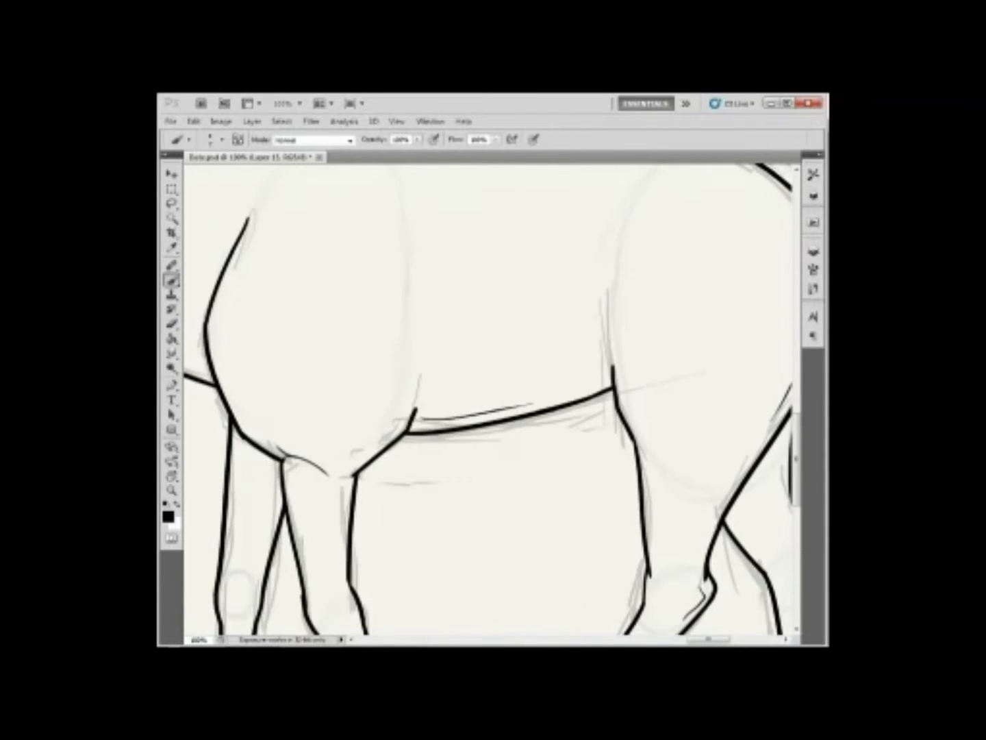
pyautogui.hscroll(-20, 490, 397)
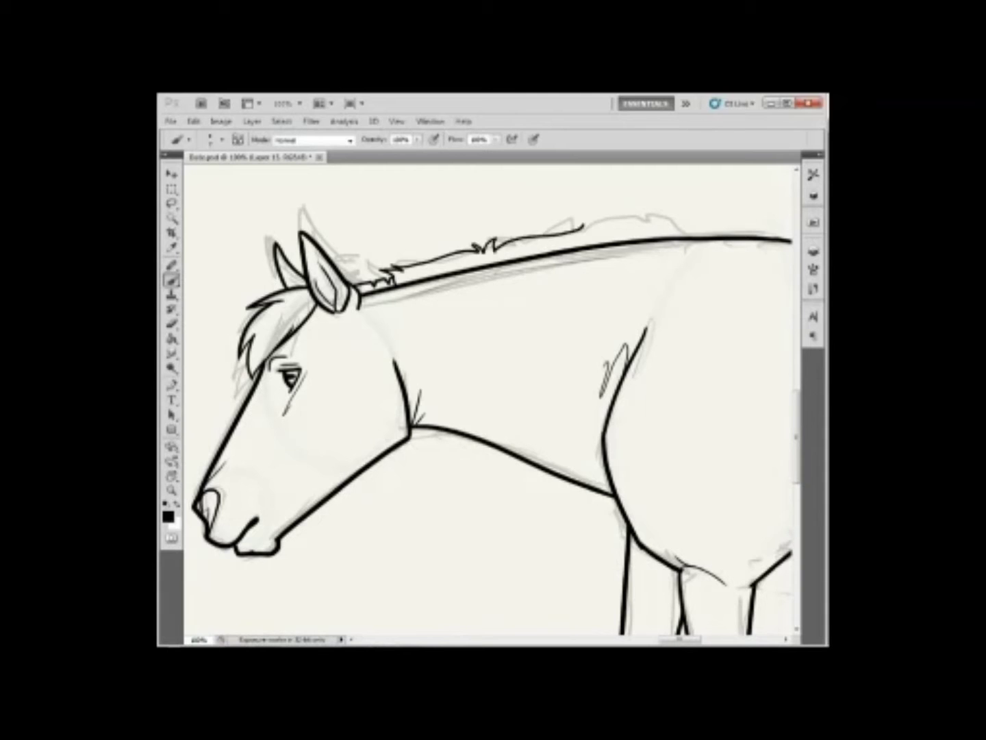
pyautogui.scroll(-4, 491, 403)
pyautogui.scroll(6, 657, 397)
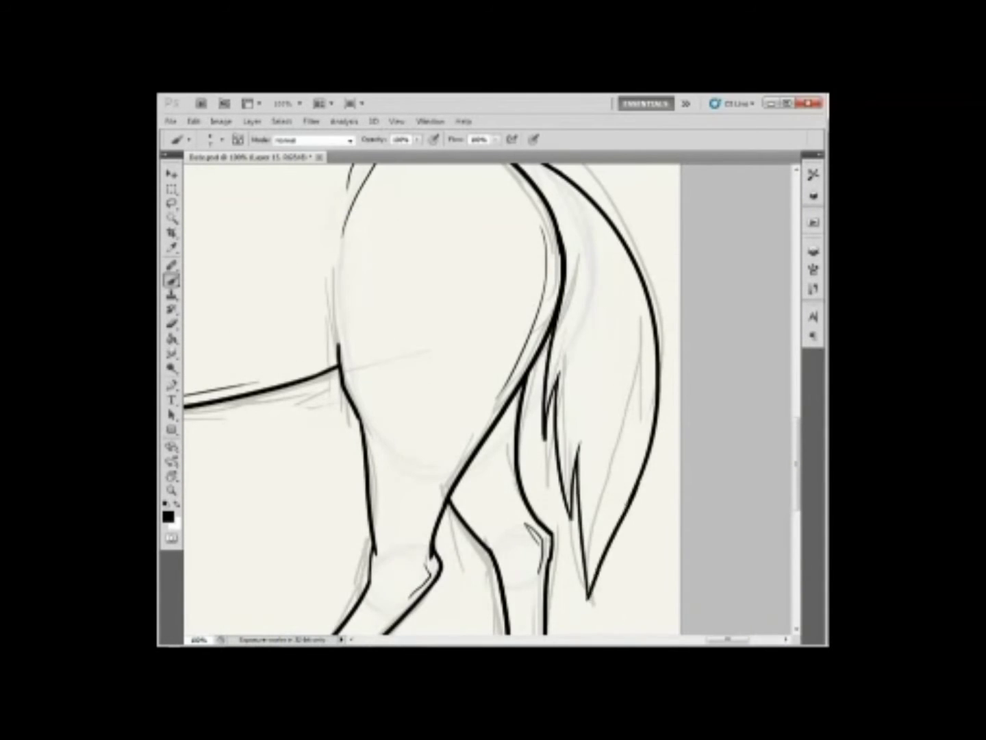
# Browse the HARPG folder and open a horse image as a reference.
pyautogui.press('z')
pyautogui.scroll(-5, 431, 398)
pyautogui.press('F7')
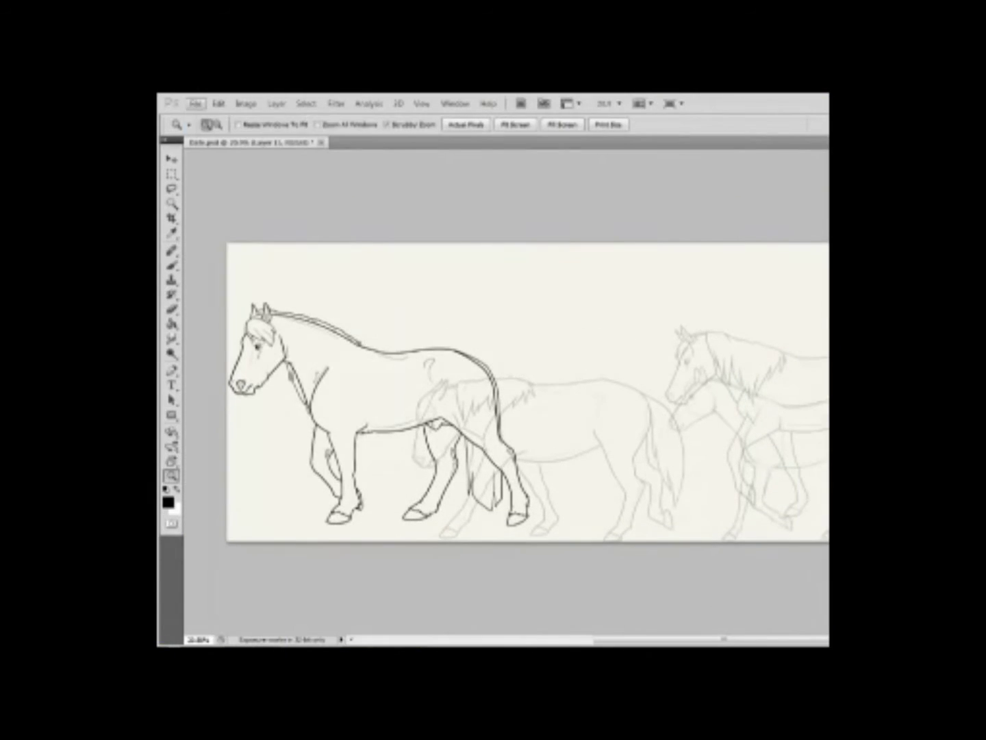
pyautogui.hotkey('ctrl', 'o')
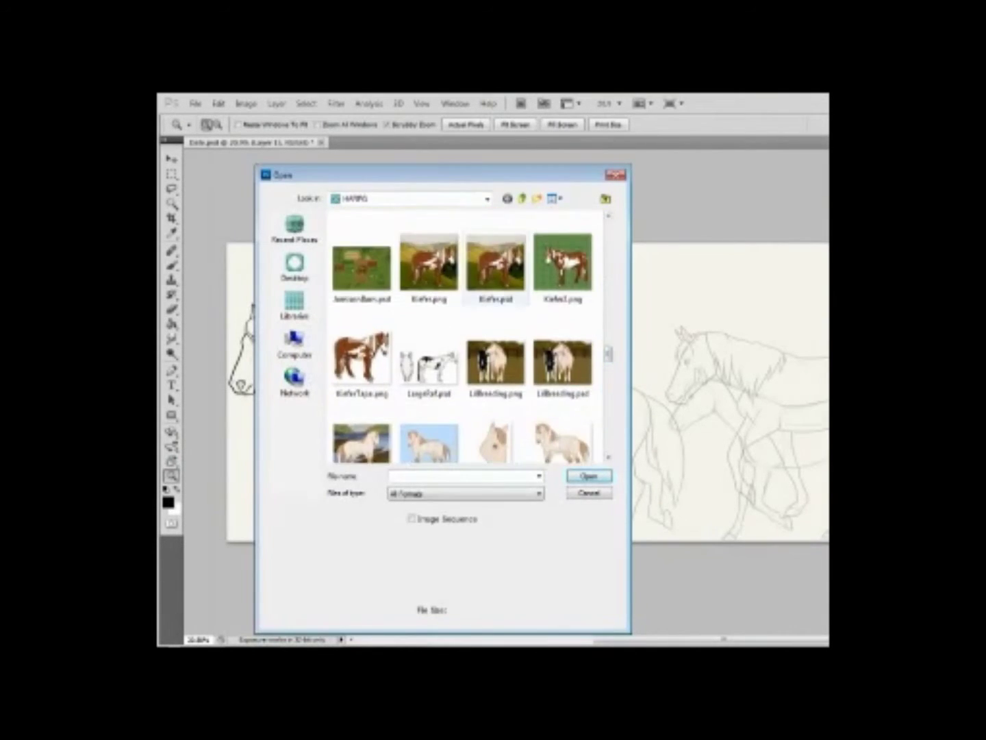
pyautogui.press('Return')
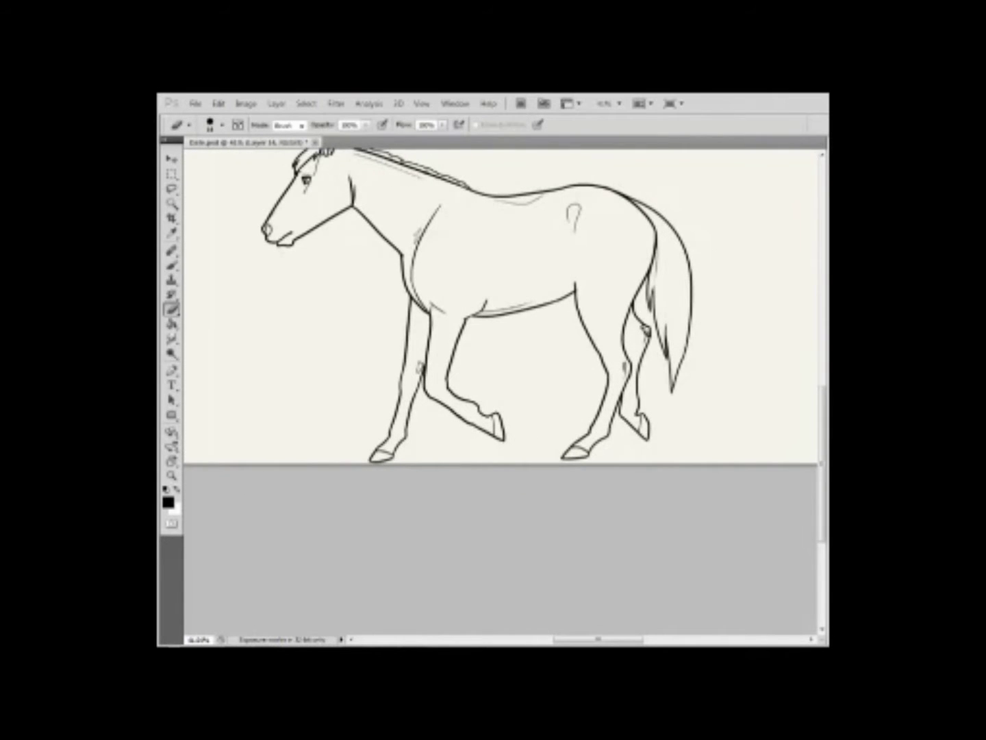
# Clear the selection and set the brush's foreground colour to a very dark brown.
pyautogui.scroll(1, 501, 305)
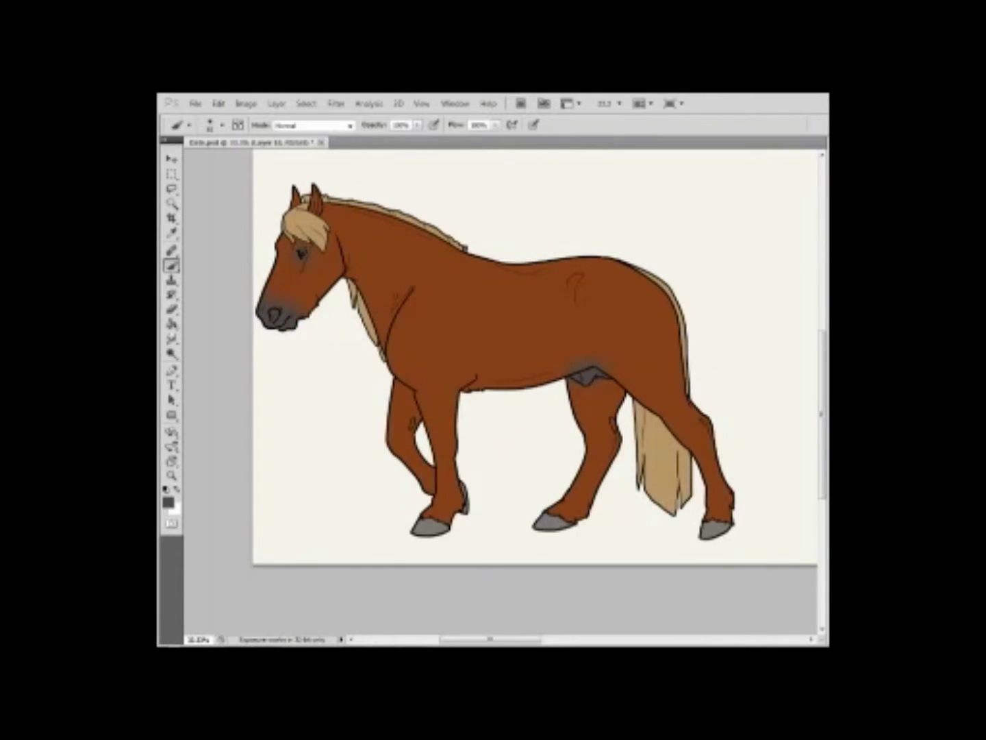
pyautogui.hscroll(1, 525, 355)
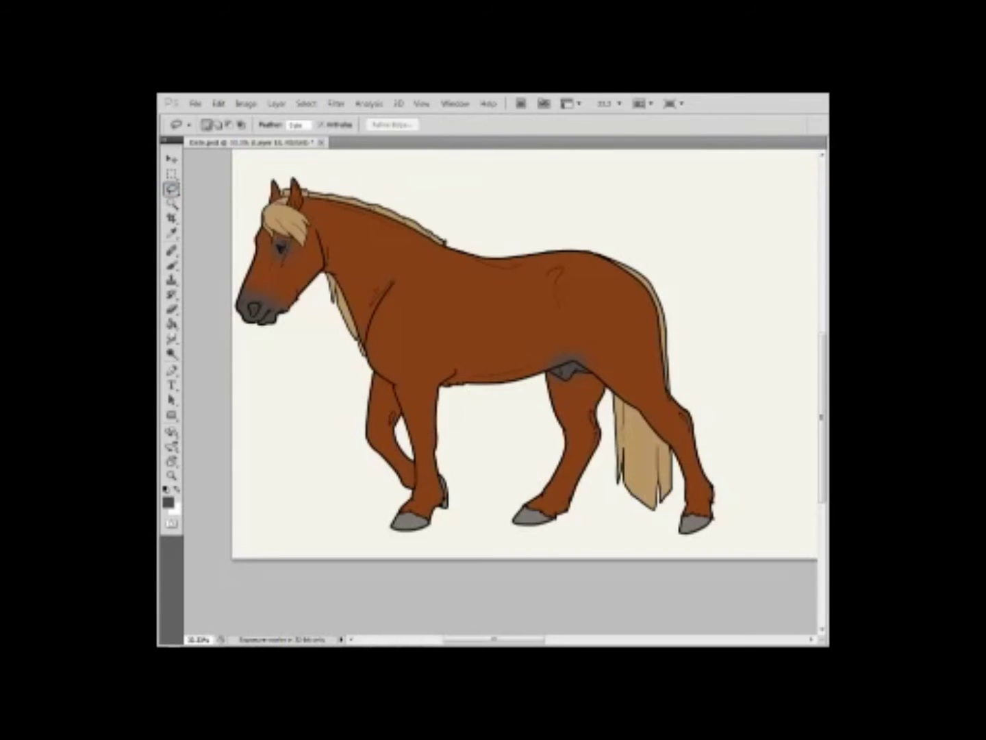
pyautogui.rightClick(317, 260)
pyautogui.click(336, 269)
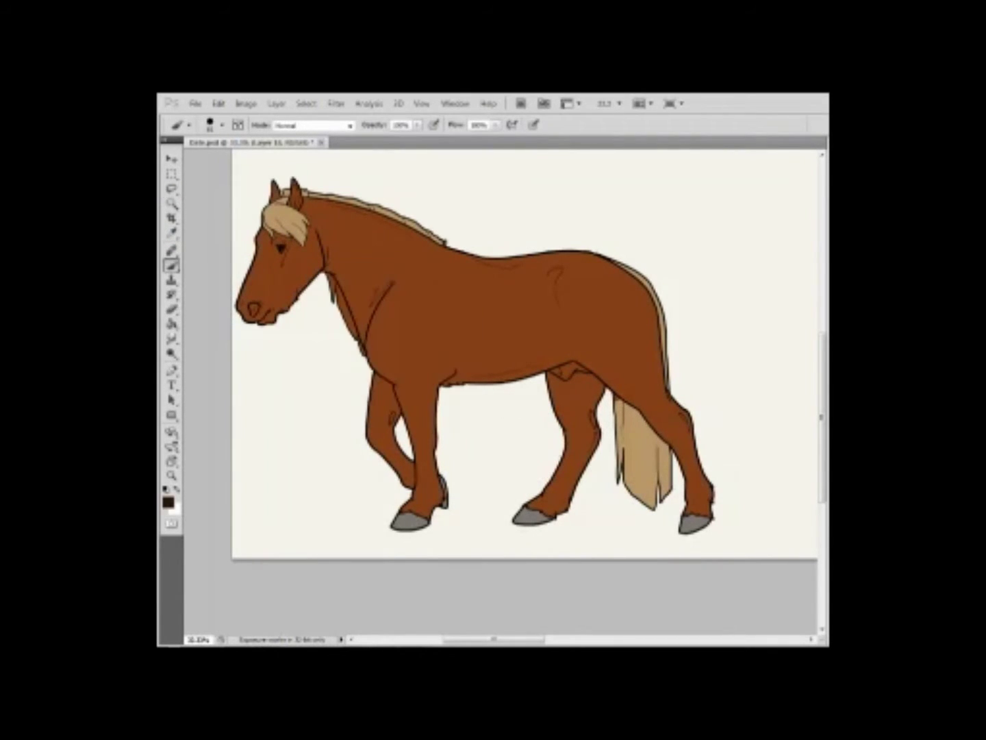
pyautogui.hotkey('ctrl', '+')
pyautogui.click(168, 503)
pyautogui.click(727, 344)
pyautogui.press('b')
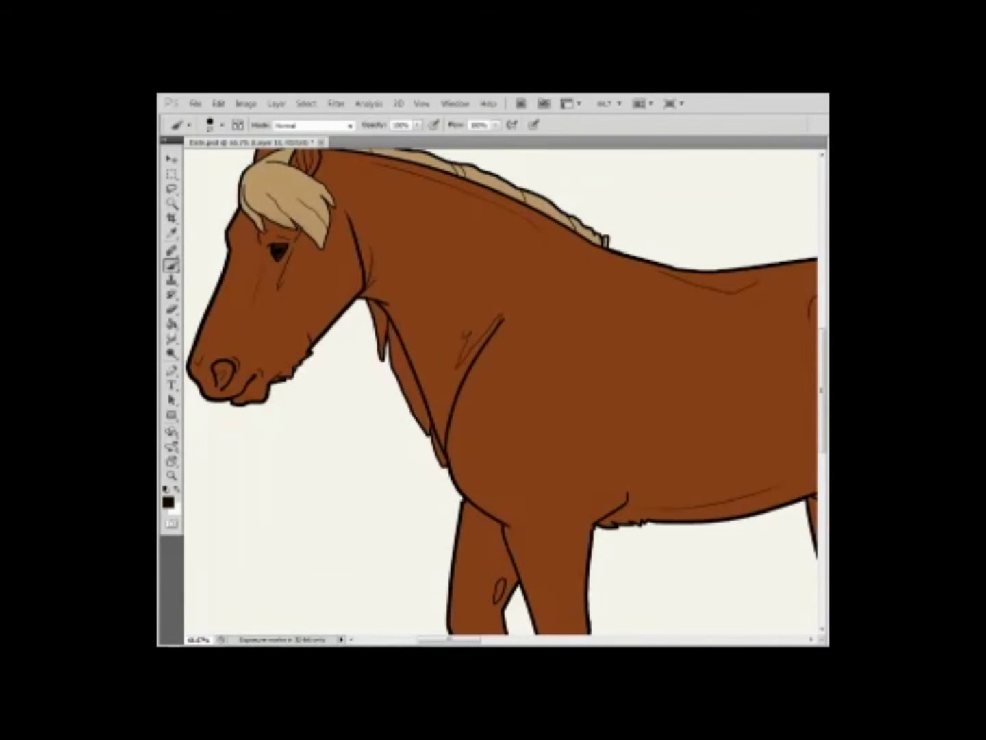
# Brush dark shading over the first horse's muzzle and clear the selection.
pyautogui.moveTo(206, 372); pyautogui.dragTo(274, 373)
pyautogui.press('l')
pyautogui.click(668, 311)
pyautogui.rightClick(595, 360)
pyautogui.click(619, 367)
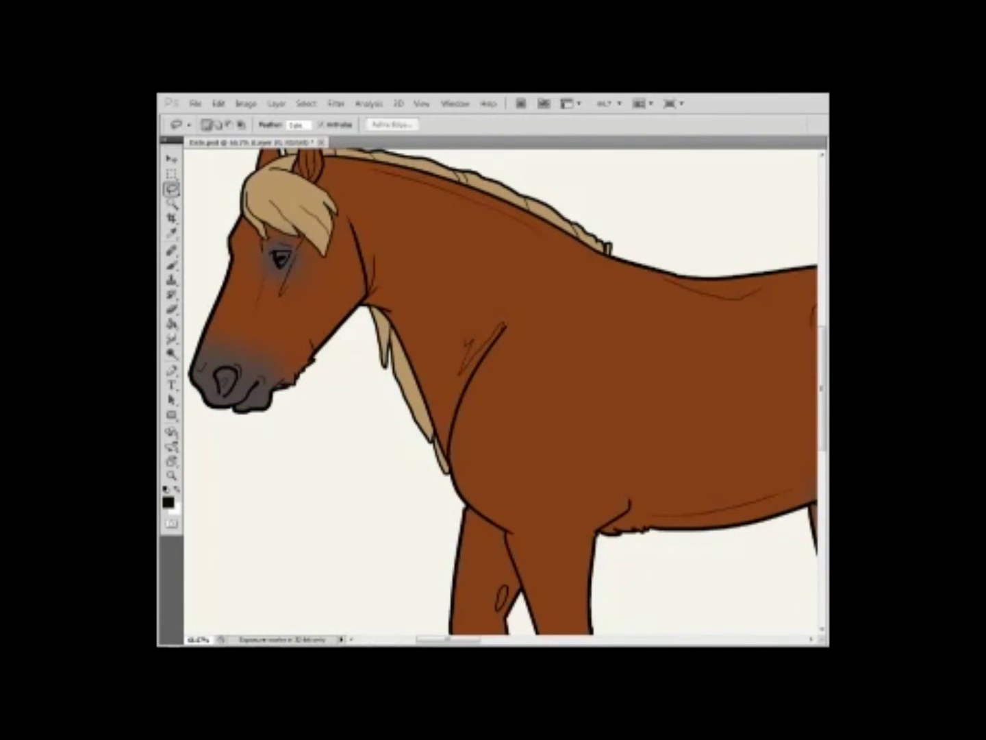
# Expand the selection of the forelock, mane and throat hair and invert it.
pyautogui.press('e')
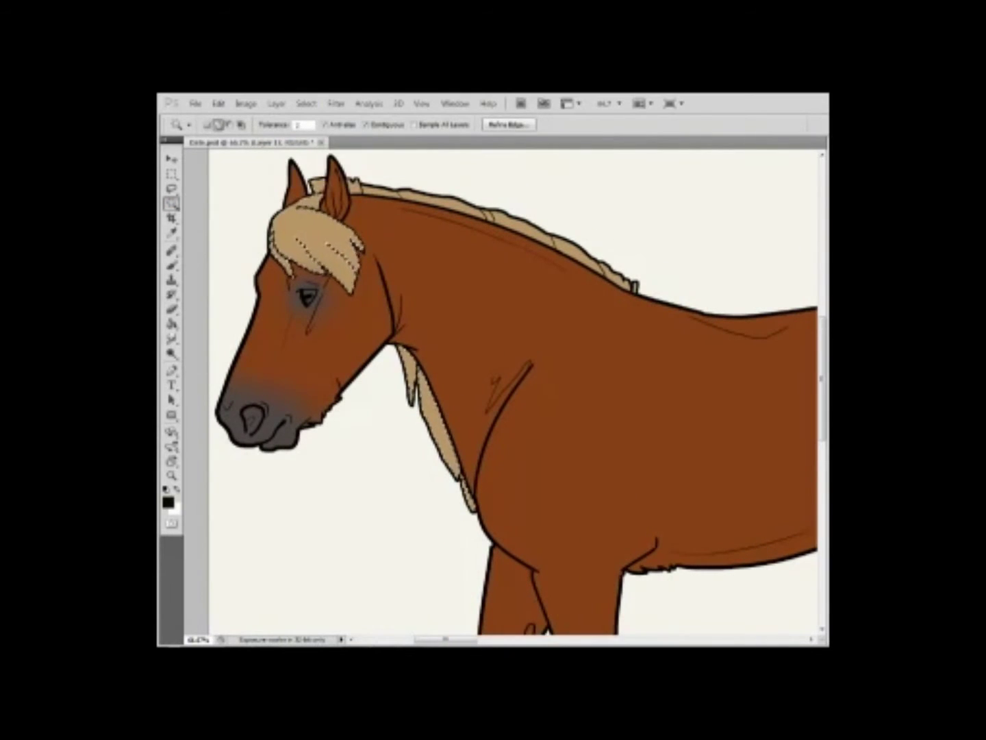
pyautogui.click(305, 104)
pyautogui.moveTo(330, 247)
pyautogui.click(448, 274)
pyautogui.click(478, 321)
pyautogui.rightClick(578, 314)
pyautogui.click(603, 333)
# Erase excess colour around the head with a hard round eraser and clear the selection.
pyautogui.press('e')
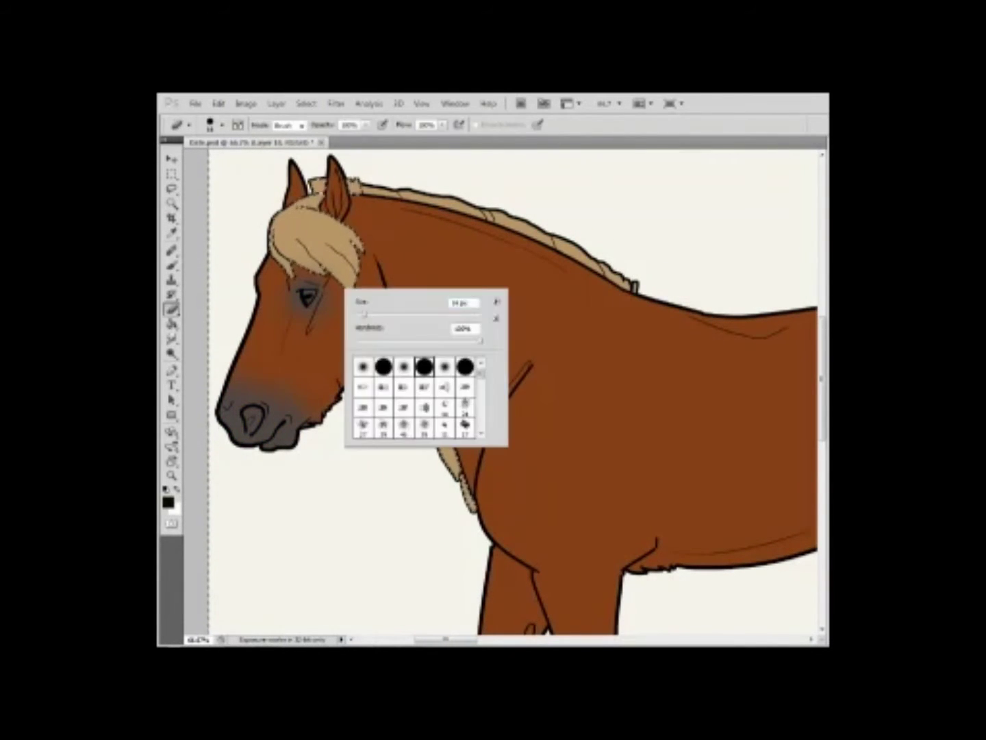
pyautogui.press('w')
pyautogui.rightClick(348, 260)
pyautogui.click(373, 350)
pyautogui.press('i')
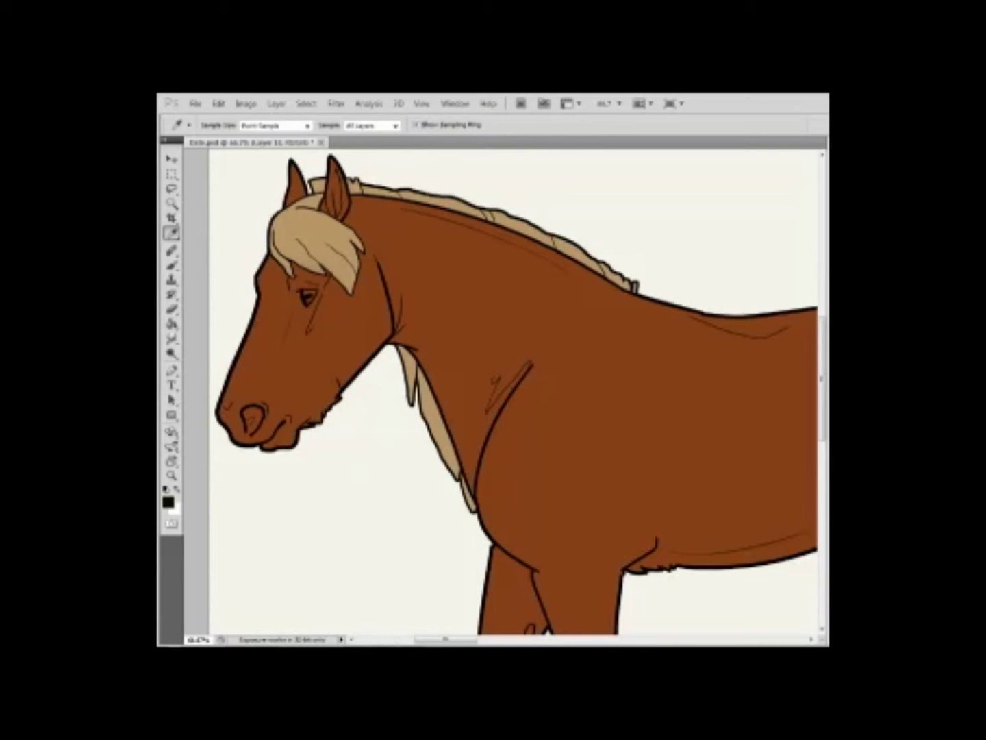
# Reset the colours to the defaults and paint the horse's eye black.
pyautogui.press('b')
pyautogui.press('d')
pyautogui.press('z')
pyautogui.press('b')
# Select the empty area around the grey muzzle, eye and groin shading and invert the selection.
pyautogui.press('w')
pyautogui.press('z')
pyautogui.hotkey('ctrl', '-')
pyautogui.hotkey('ctrl', '-')
pyautogui.hotkey('ctrl', '+')
pyautogui.press('l')
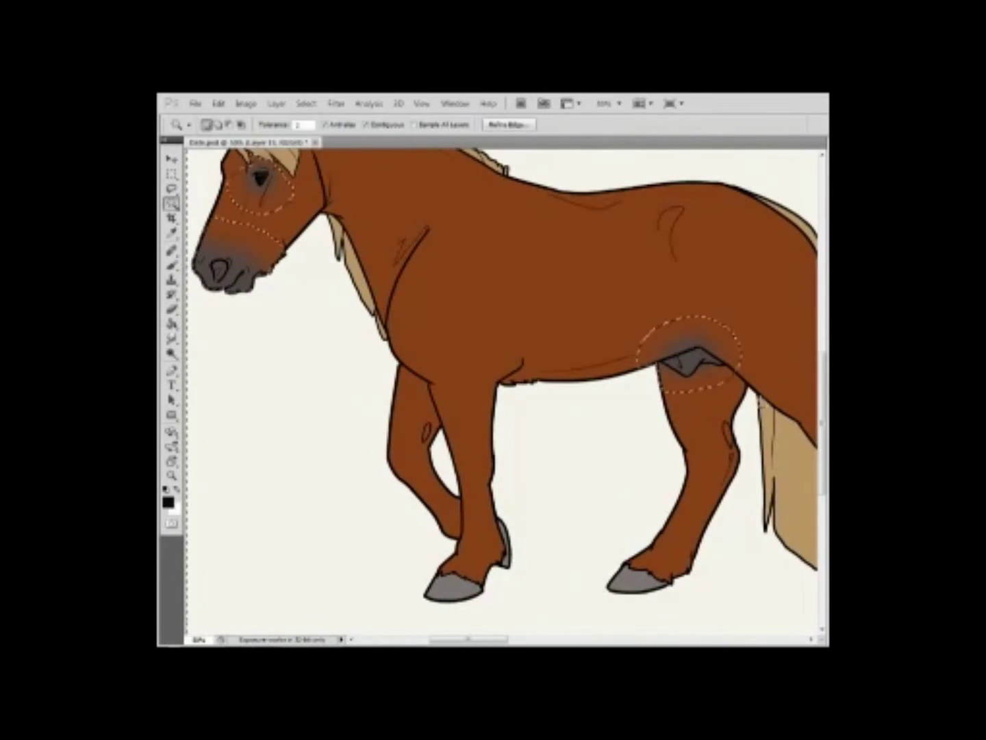
pyautogui.rightClick(765, 174)
pyautogui.press('Escape')
pyautogui.click(306, 103)
pyautogui.click(325, 167)
# Sample the hoof grey and paint the chestnuts on the inner foreleg and hind leg.
pyautogui.press('i')
pyautogui.press('b')
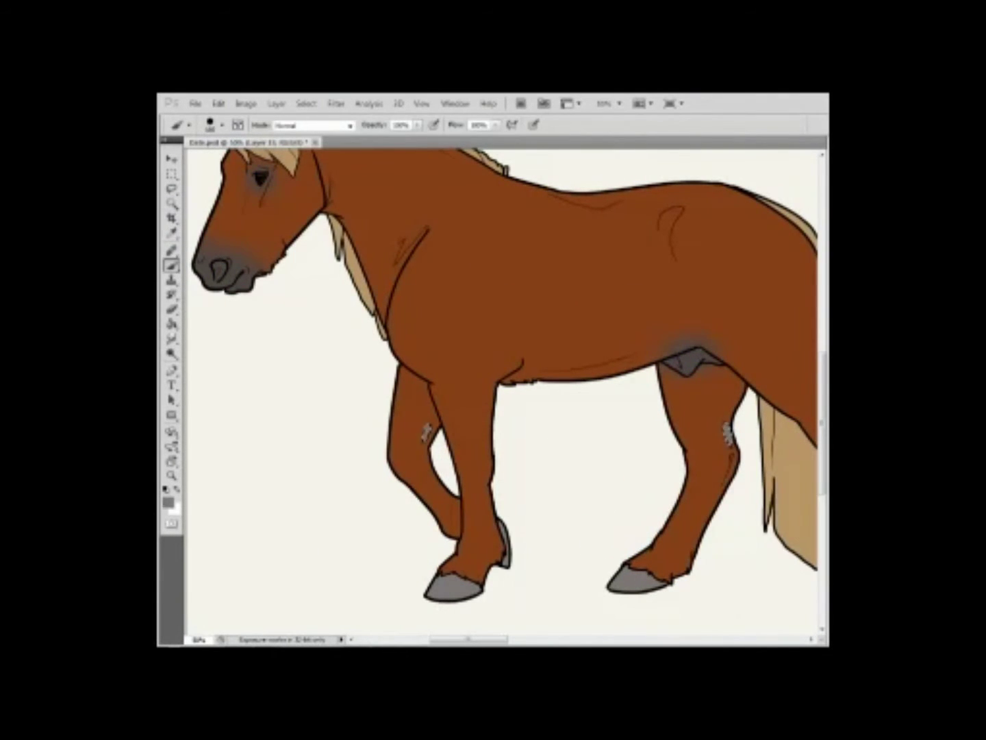
pyautogui.moveTo(479, 342); pyautogui.dragTo(517, 383)
# Adjust the brush, toggle the selection outline and choose white as the colour for the markings.
pyautogui.press('i')
pyautogui.press('b')
pyautogui.rightClick(306, 225)
pyautogui.press('Escape')
pyautogui.hotkey('ctrl', 'h')
pyautogui.press('i')
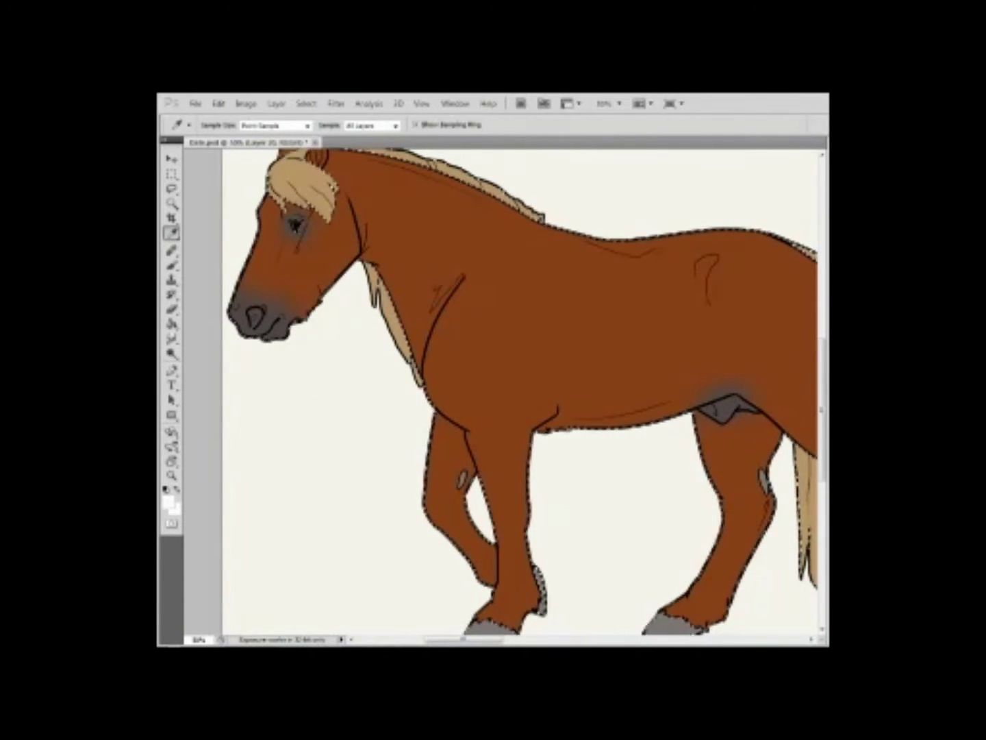
# Set a small brush for painting the muzzle markings.
pyautogui.press('z')
pyautogui.click(284, 244)
pyautogui.click(225, 384)
pyautogui.press('b')
pyautogui.rightClick(436, 341)
pyautogui.press('Escape')
pyautogui.hotkey('alt', 'space')
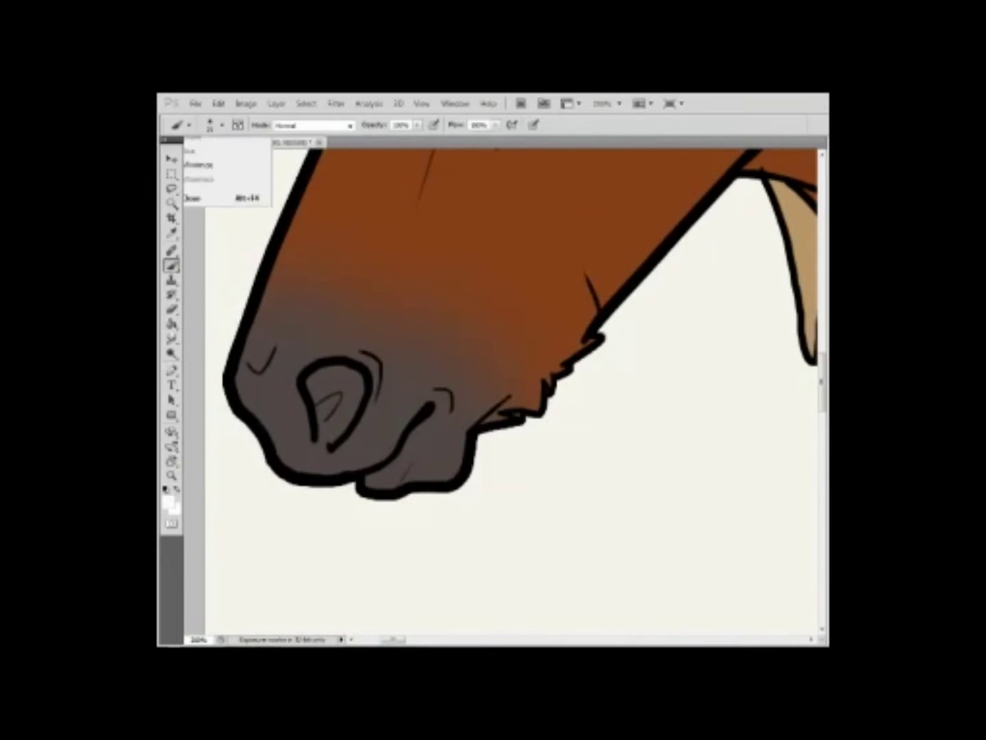
# Open a reference image of the horse's markings and return to the line art document.
pyautogui.hotkey('ctrl', 'o')
pyautogui.scroll(-3, 462, 352)
pyautogui.press('Return')
pyautogui.hotkey('ctrl', 'Tab')
pyautogui.press('z')
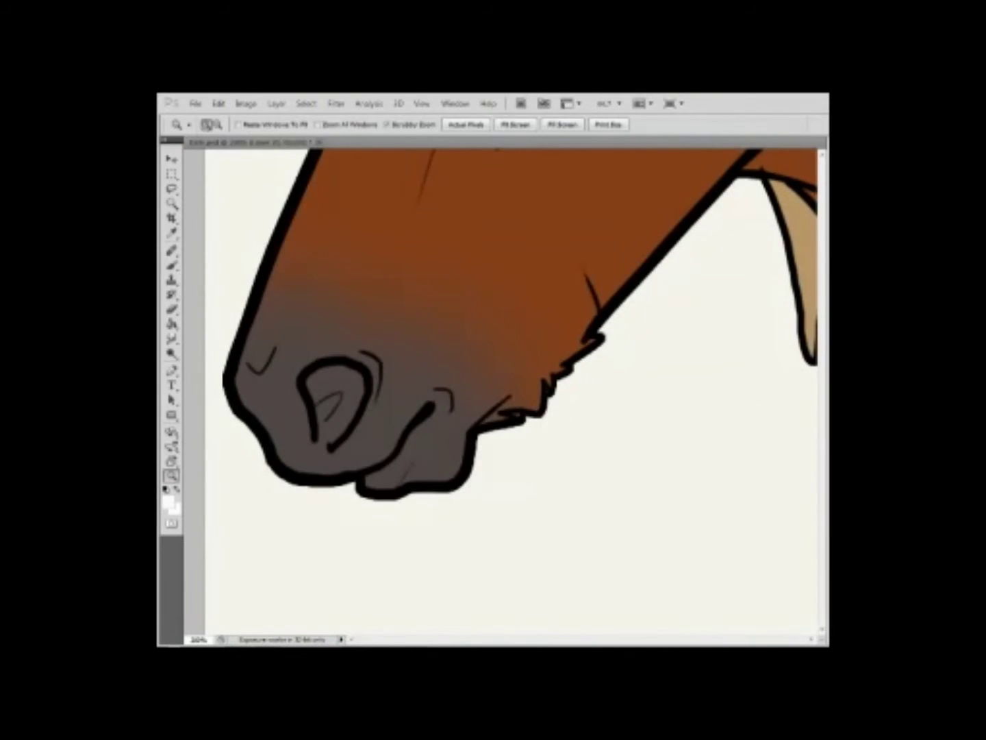
# Paint white patches on the muzzle around the nostril and on the chin.
pyautogui.press('b')
pyautogui.moveTo(282, 361); pyautogui.dragTo(248, 394)
pyautogui.moveTo(287, 346)
pyautogui.mouseDown()
pyautogui.moveTo(353, 353)
pyautogui.moveTo(391, 411)
pyautogui.moveTo(459, 404)
pyautogui.moveTo(422, 472)
pyautogui.moveTo(387, 479)
pyautogui.mouseUp()
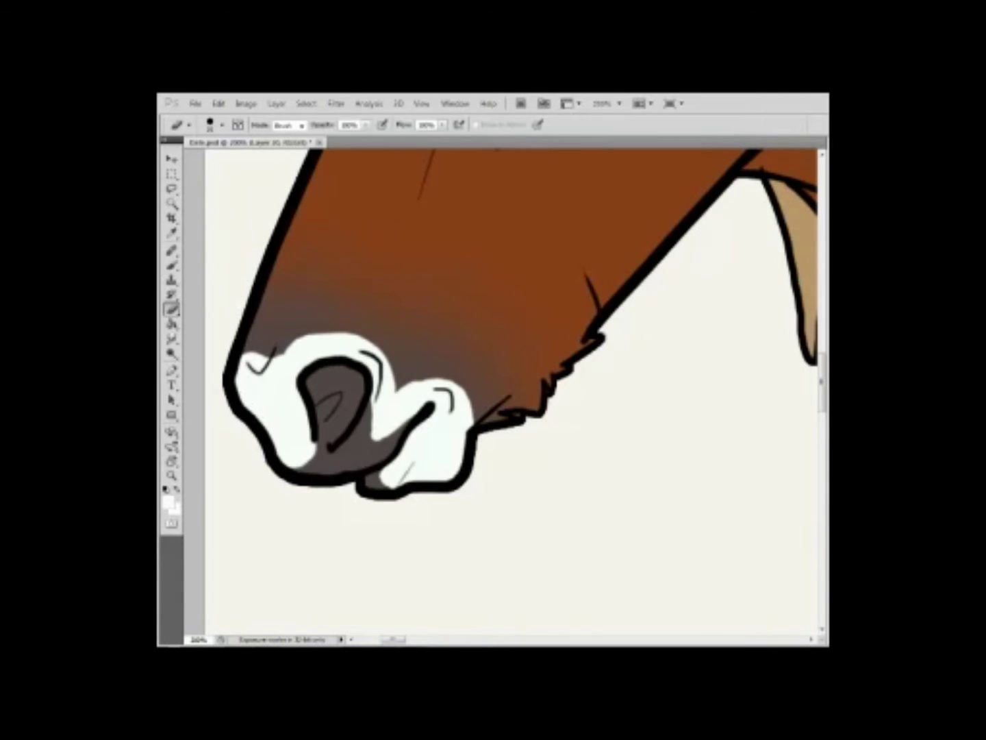
# Extend the white from the muzzle over the chin and lower face up to the cheek.
pyautogui.moveTo(386, 339)
pyautogui.mouseDown()
pyautogui.moveTo(403, 383)
pyautogui.moveTo(368, 439)
pyautogui.mouseUp()
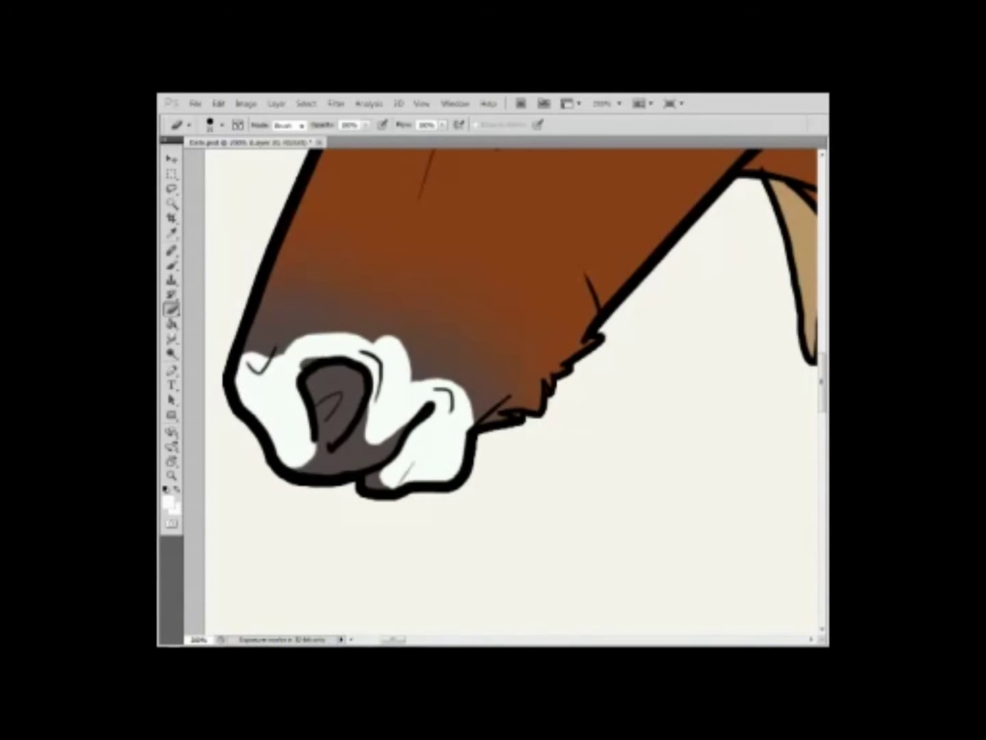
pyautogui.scroll(5, 490, 390)
pyautogui.moveTo(312, 493); pyautogui.dragTo(346, 322)
pyautogui.moveTo(356, 425); pyautogui.dragTo(401, 271)
pyautogui.moveTo(479, 583); pyautogui.dragTo(583, 521)
pyautogui.moveTo(609, 390); pyautogui.dragTo(586, 479)
pyautogui.moveTo(617, 356); pyautogui.dragTo(410, 541)
pyautogui.moveTo(480, 493); pyautogui.dragTo(370, 219)
pyautogui.press('e')
pyautogui.scroll(3, 501, 391)
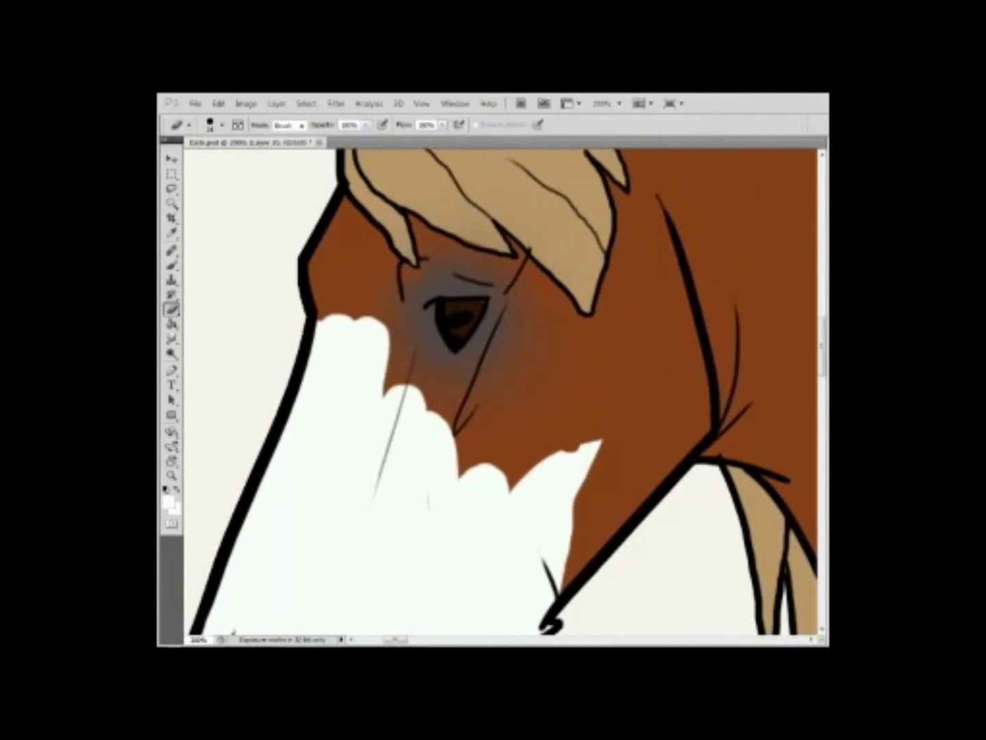
# Extend the white face marking up the forehead to the forelock and around the front of the eye.
pyautogui.press('b')
pyautogui.moveTo(510, 472); pyautogui.dragTo(438, 343)
pyautogui.moveTo(453, 432); pyautogui.dragTo(411, 239)
pyautogui.moveTo(425, 384); pyautogui.dragTo(322, 206)
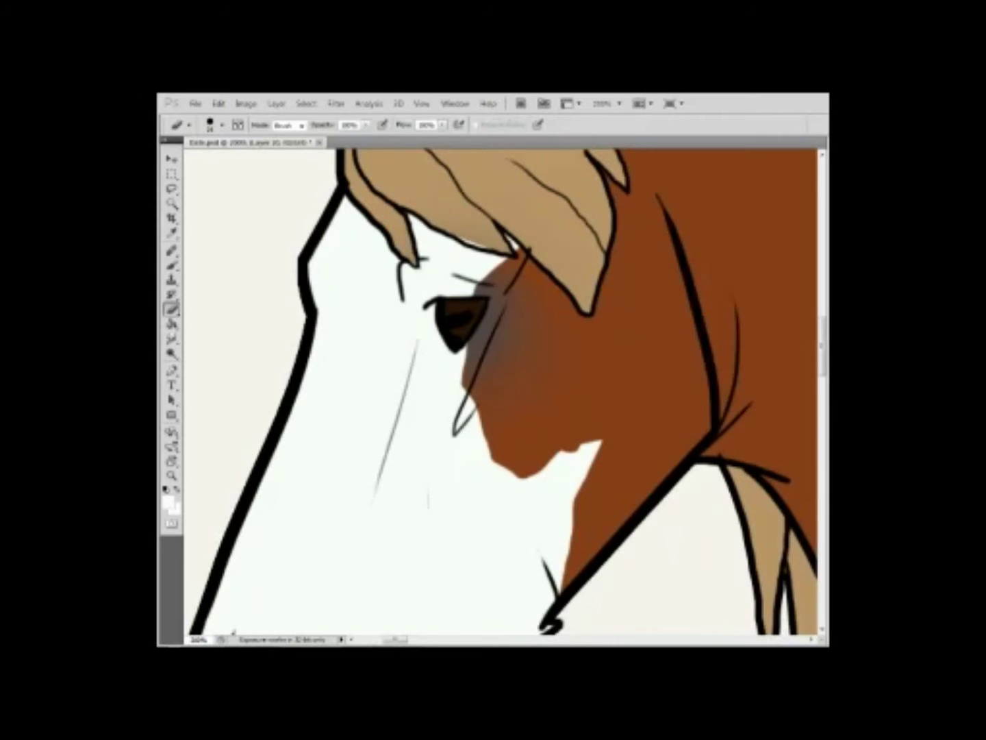
pyautogui.scroll(1, 500, 390)
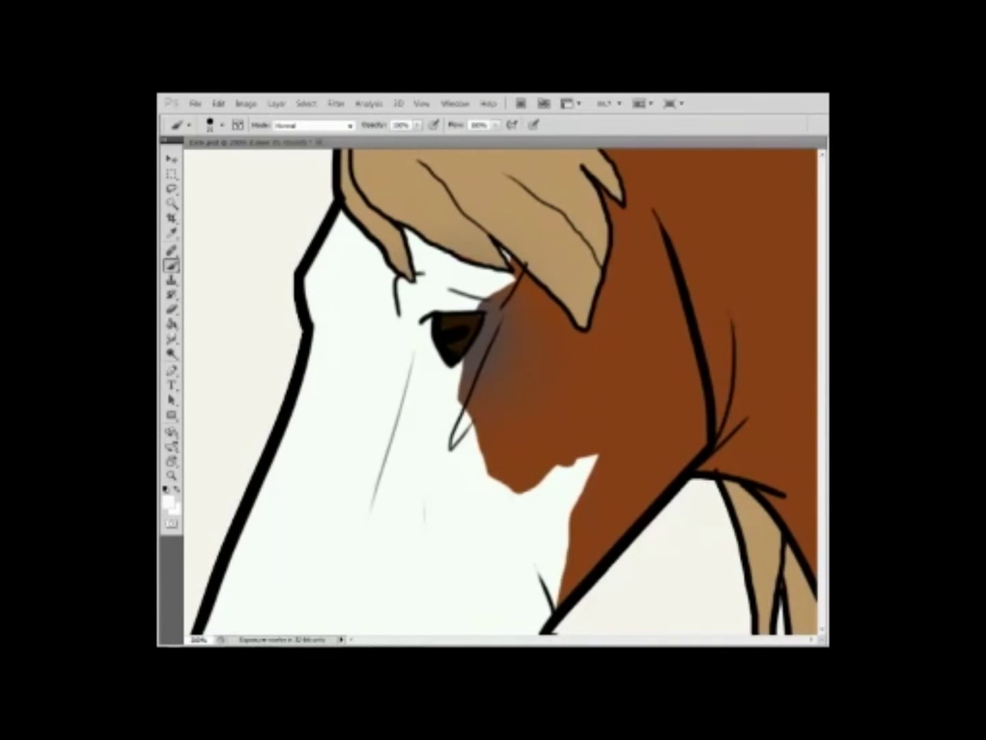
# Sample the tan mane colour and softly shade the inside of the near ear with it.
pyautogui.moveTo(480, 341); pyautogui.dragTo(310, 554)
pyautogui.keyDown('alt'); pyautogui.click(308, 384); pyautogui.keyUp('alt')
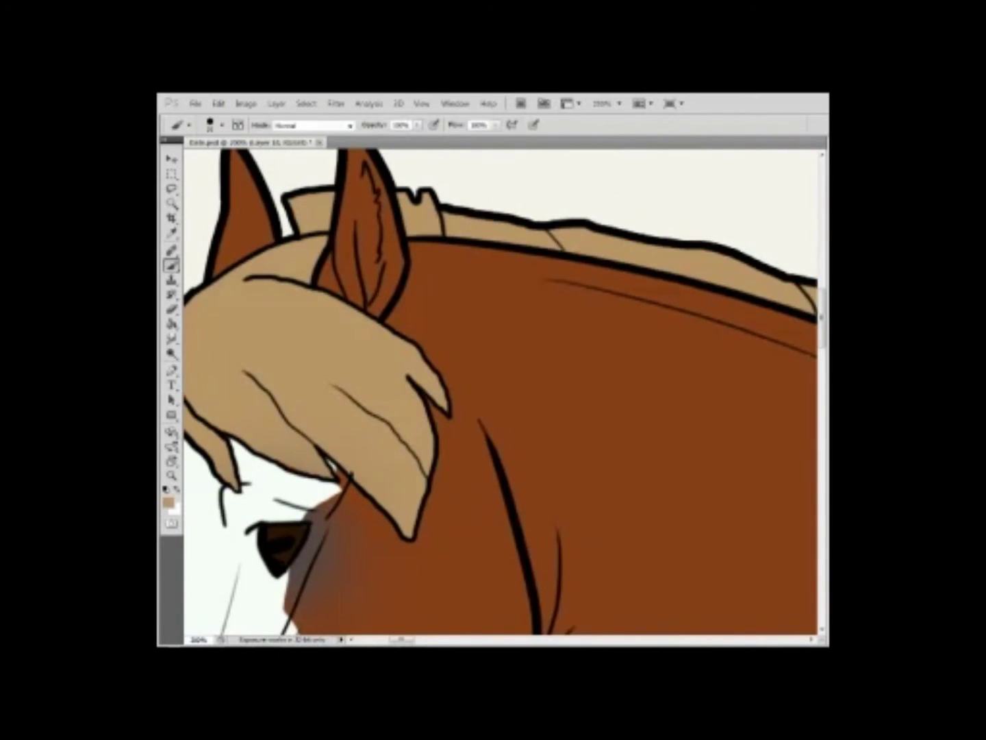
pyautogui.moveTo(410, 342); pyautogui.dragTo(408, 391)
pyautogui.moveTo(370, 233); pyautogui.dragTo(376, 357)
pyautogui.rightClick(389, 326)
pyautogui.doubleClick(405, 404)
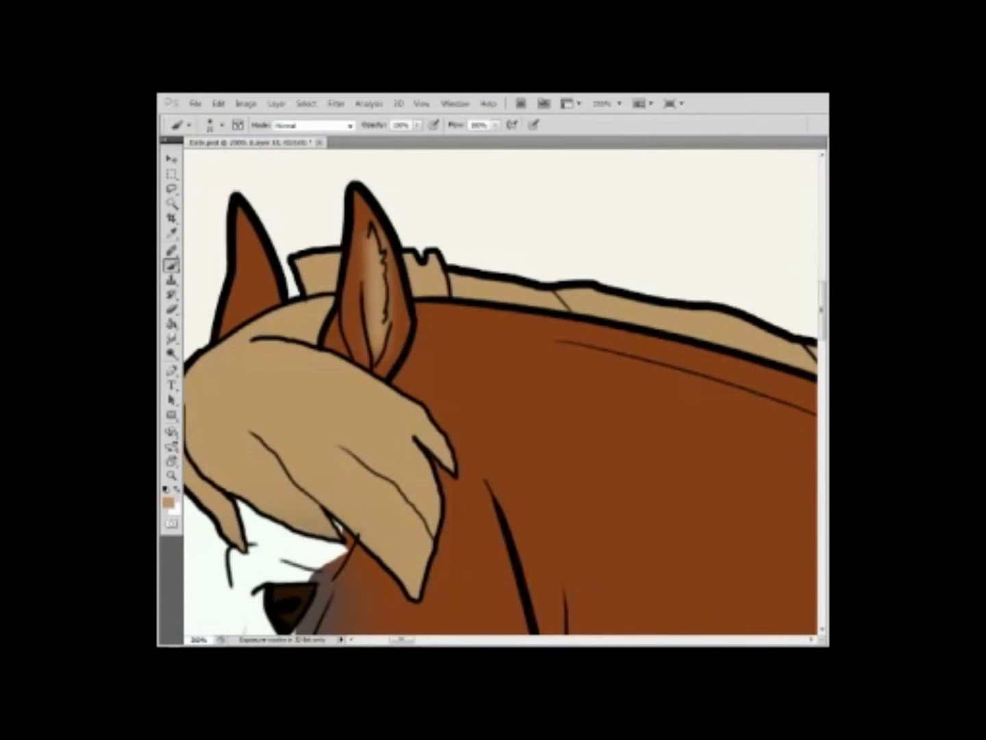
# Sample the white from the face, outline an irregular patch on the upper neck with a fine brush and fill it.
pyautogui.moveTo(479, 410); pyautogui.dragTo(466, 376)
pyautogui.keyDown('alt'); pyautogui.click(325, 510); pyautogui.keyUp('alt')
pyautogui.moveTo(424, 439); pyautogui.dragTo(322, 315)
pyautogui.rightClick(418, 195)
pyautogui.doubleClick(507, 271)
pyautogui.moveTo(363, 182); pyautogui.dragTo(532, 547)
pyautogui.moveTo(478, 410)
pyautogui.mouseDown()
pyautogui.moveTo(320, 259)
pyautogui.moveTo(435, 427)
pyautogui.mouseUp()
pyautogui.moveTo(469, 547)
pyautogui.mouseDown()
pyautogui.moveTo(572, 631)
pyautogui.moveTo(483, 409)
pyautogui.moveTo(511, 380)
pyautogui.moveTo(605, 326)
pyautogui.moveTo(421, 213)
pyautogui.moveTo(287, 164)
pyautogui.mouseUp()
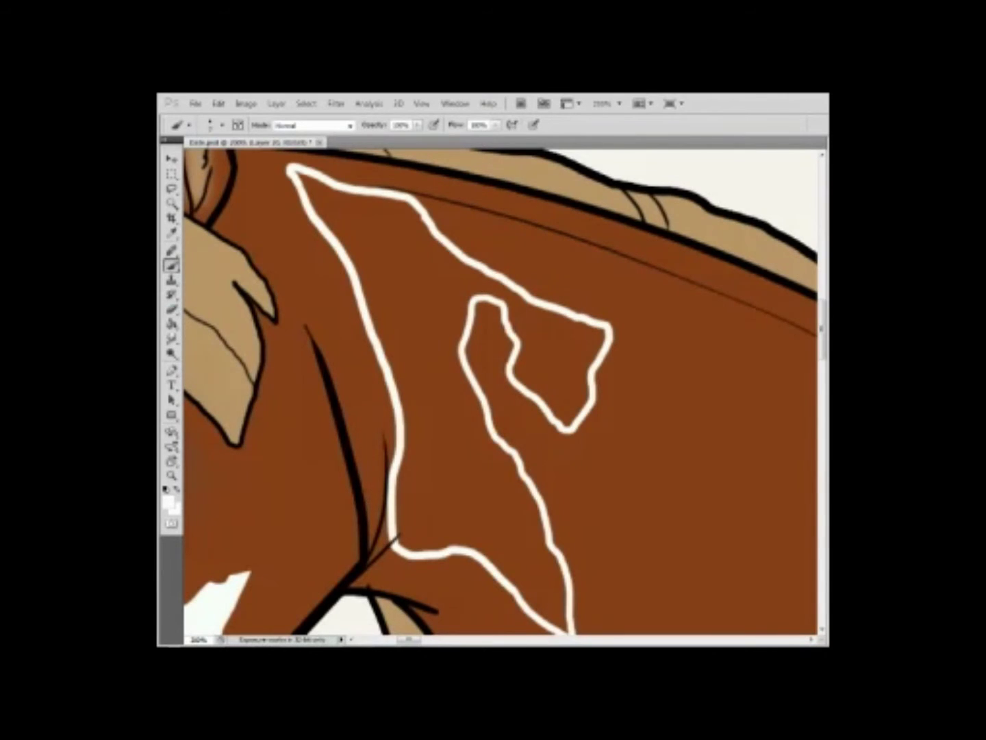
pyautogui.press('g')
pyautogui.click(439, 410)
# Smooth and reshape the edges of the white neck patch and its inner brown notch with brush and eraser.
pyautogui.press('b')
pyautogui.moveTo(288, 274); pyautogui.dragTo(330, 322)
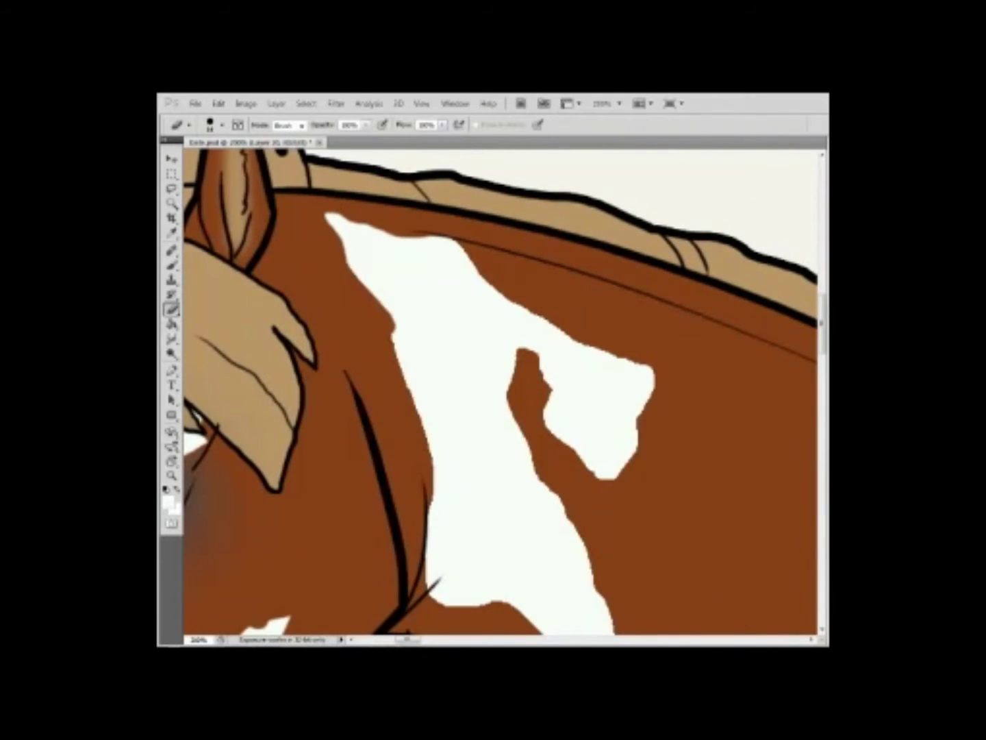
pyautogui.moveTo(432, 418); pyautogui.dragTo(438, 565)
pyautogui.moveTo(480, 410); pyautogui.dragTo(446, 303)
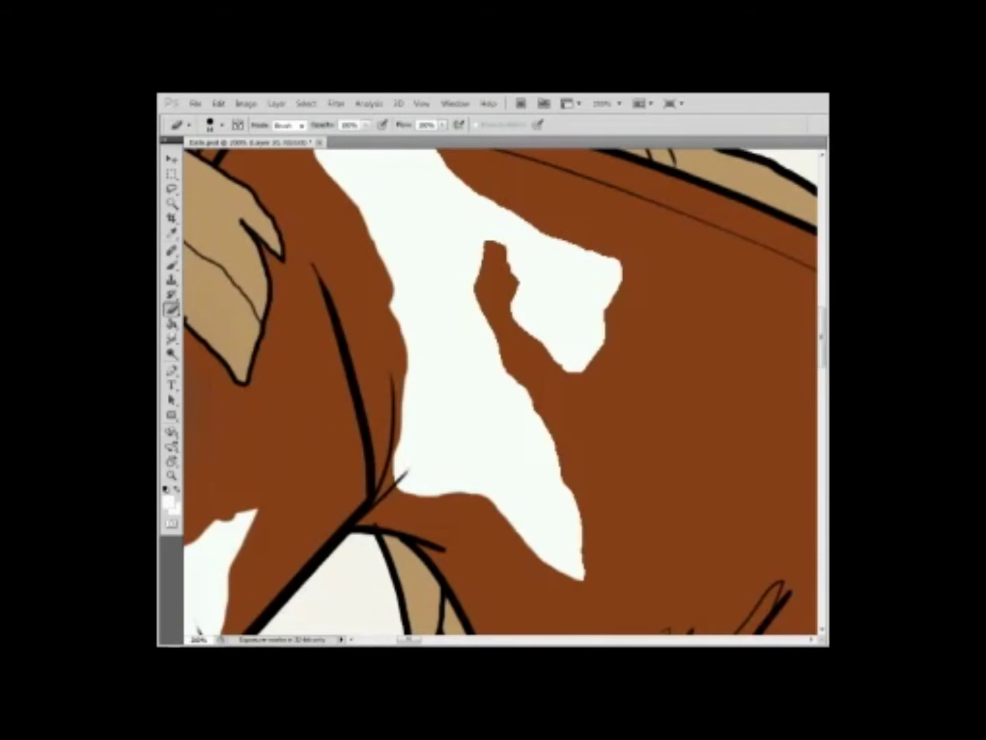
pyautogui.moveTo(524, 398)
pyautogui.mouseDown()
pyautogui.moveTo(479, 301)
pyautogui.moveTo(472, 230)
pyautogui.mouseUp()
pyautogui.press('b')
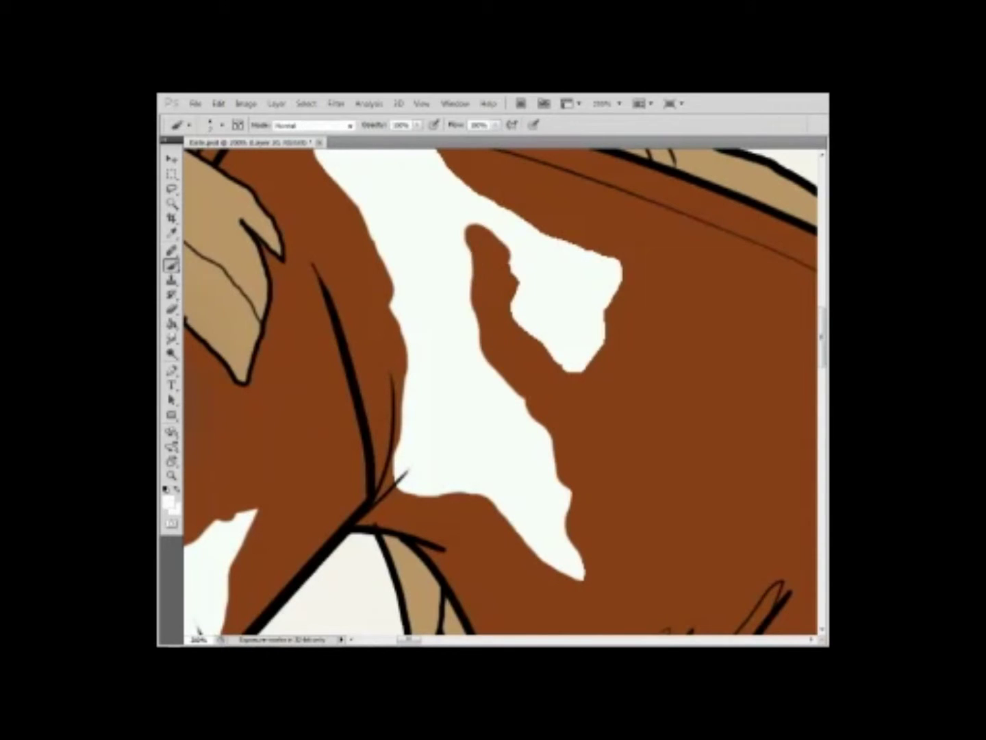
pyautogui.press('e')
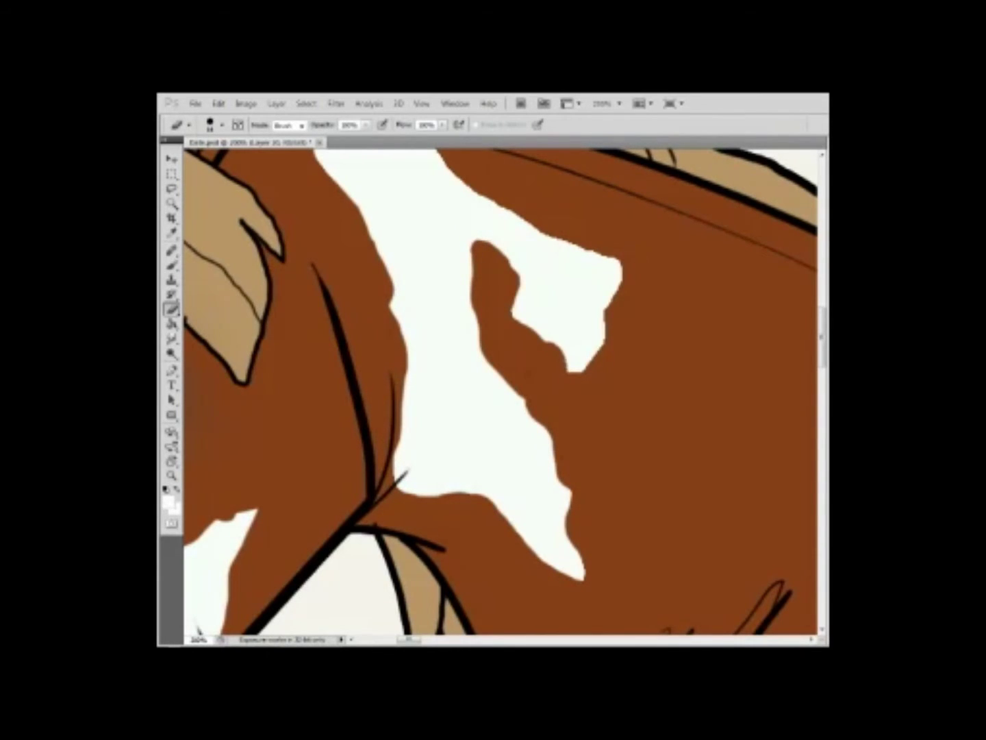
# Try to outline a second white patch on the neck behind the first one, and undo the strokes.
pyautogui.hotkey('ctrl', '-')
pyautogui.press('z')
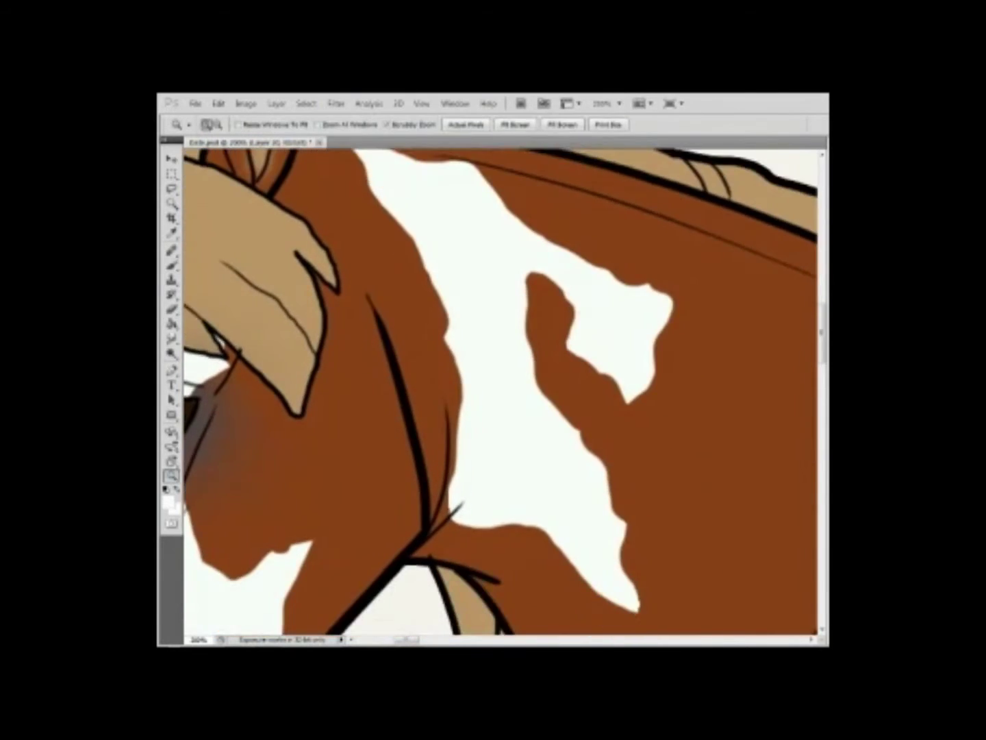
pyautogui.hotkey('ctrl', '-')
pyautogui.click(563, 249)
pyautogui.press('b')
pyautogui.moveTo(474, 248); pyautogui.dragTo(587, 445)
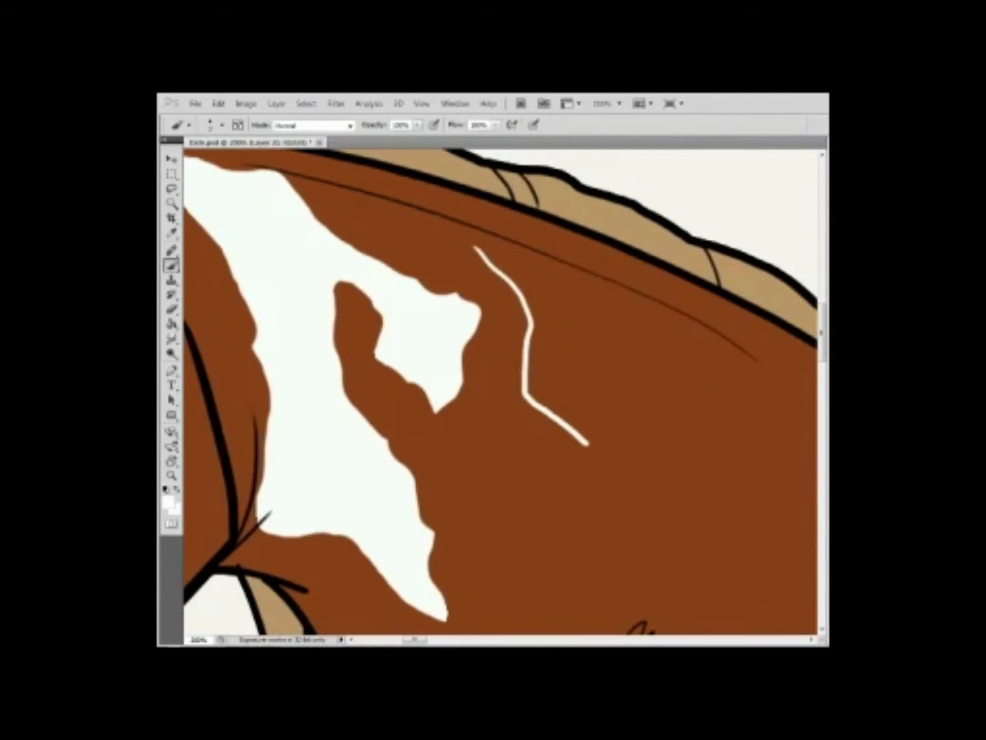
pyautogui.moveTo(566, 273)
pyautogui.mouseDown()
pyautogui.moveTo(631, 294)
pyautogui.moveTo(678, 396)
pyautogui.mouseUp()
pyautogui.hotkey('ctrl', '-')
pyautogui.hotkey('ctrl', '-')
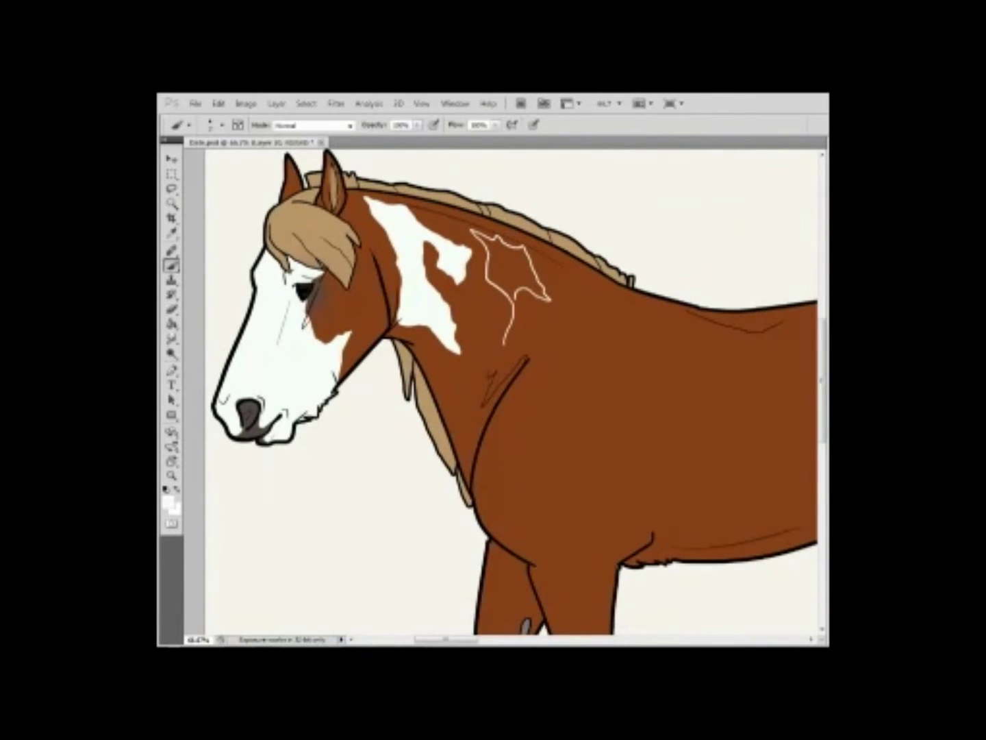
pyautogui.hotkey('ctrl', 'alt', 'z')
pyautogui.hotkey('ctrl', 'alt', 'z')
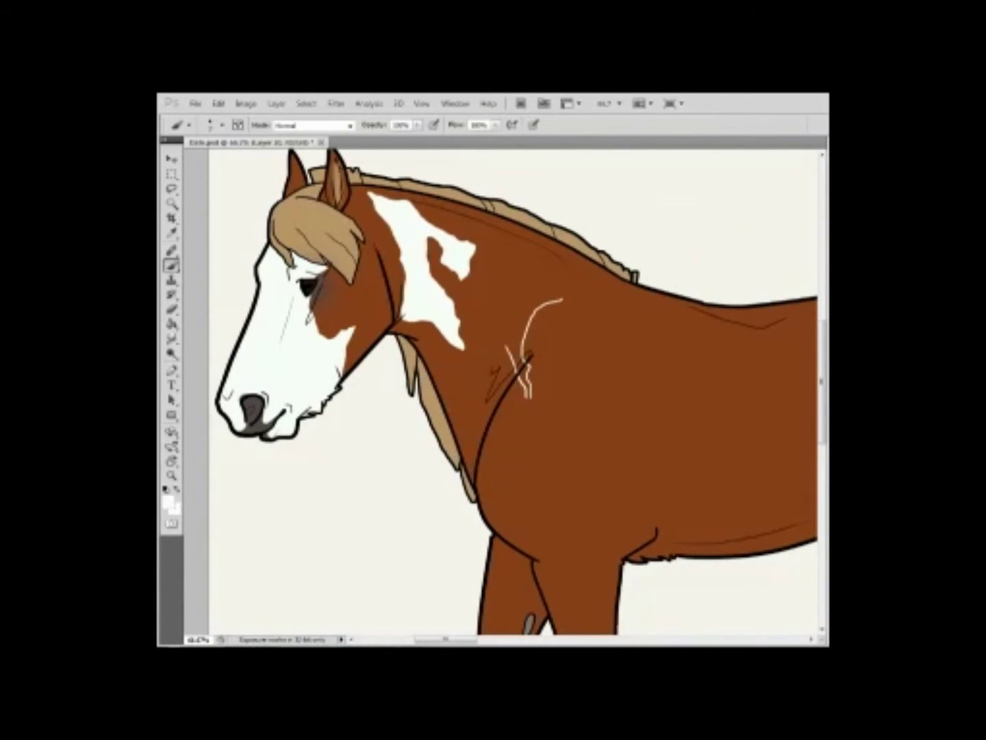
pyautogui.hotkey('ctrl', 'alt', 'z')
# Outline a second neck patch that narrows at the shoulder and continues down it, and fill both areas white.
pyautogui.moveTo(525, 353); pyautogui.dragTo(510, 453)
pyautogui.moveTo(526, 380); pyautogui.dragTo(568, 438)
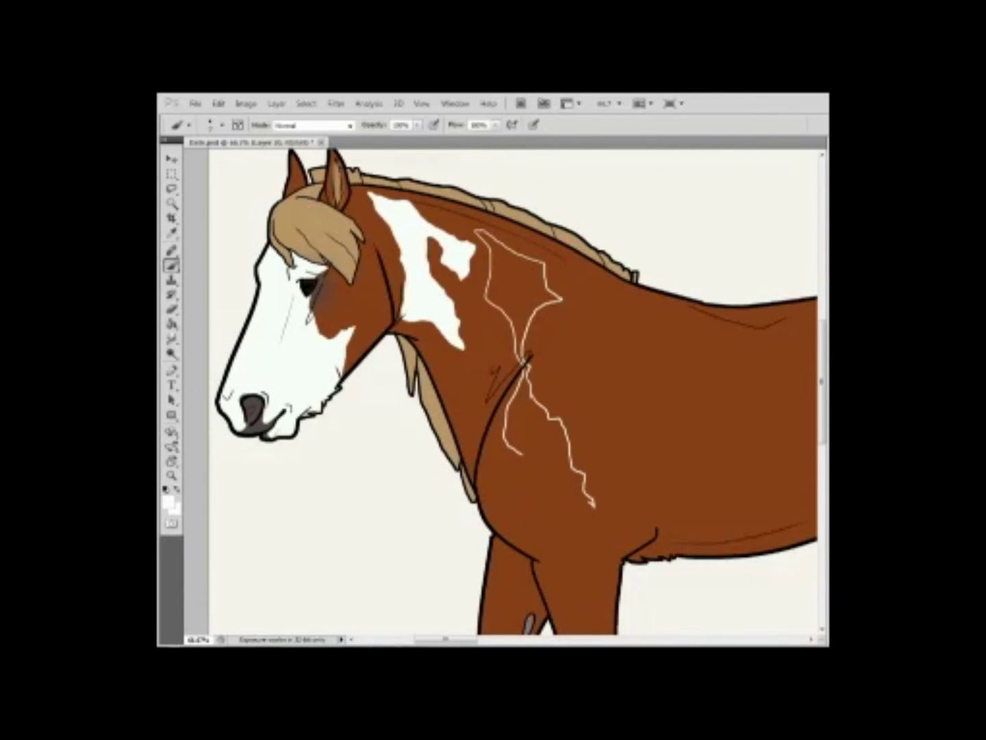
pyautogui.press('g')
pyautogui.click(521, 288)
pyautogui.click(538, 435)
# Refine the contour of the second neck patch with brush and eraser.
pyautogui.press('z')
pyautogui.click(493, 278)
pyautogui.click(494, 277)
pyautogui.press('e')
pyautogui.moveTo(455, 224)
pyautogui.mouseDown()
pyautogui.moveTo(478, 226)
pyautogui.moveTo(479, 260)
pyautogui.mouseUp()
pyautogui.press('b')
pyautogui.moveTo(492, 263); pyautogui.dragTo(487, 293)
pyautogui.moveTo(552, 281)
pyautogui.mouseDown()
pyautogui.moveTo(647, 296)
pyautogui.moveTo(664, 360)
pyautogui.mouseUp()
pyautogui.press('e')
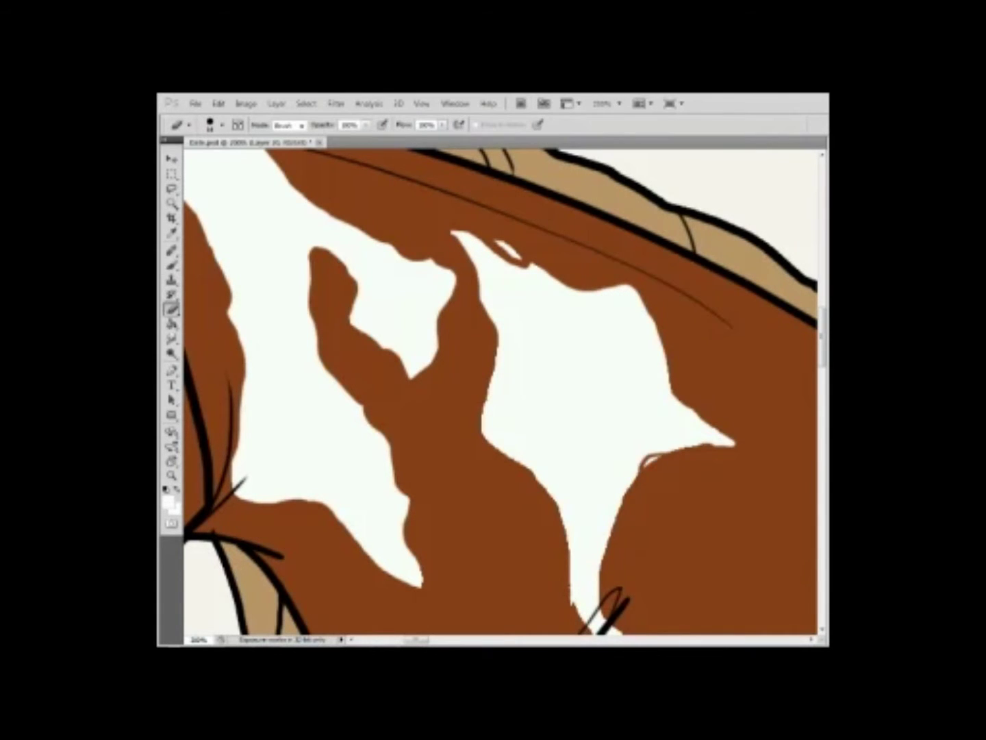
pyautogui.moveTo(648, 459); pyautogui.dragTo(665, 361)
# Reshape the edges of the white shoulder patch and add a small detached white spot beside it.
pyautogui.moveTo(558, 380)
pyautogui.mouseDown()
pyautogui.moveTo(603, 527)
pyautogui.moveTo(630, 261)
pyautogui.mouseUp()
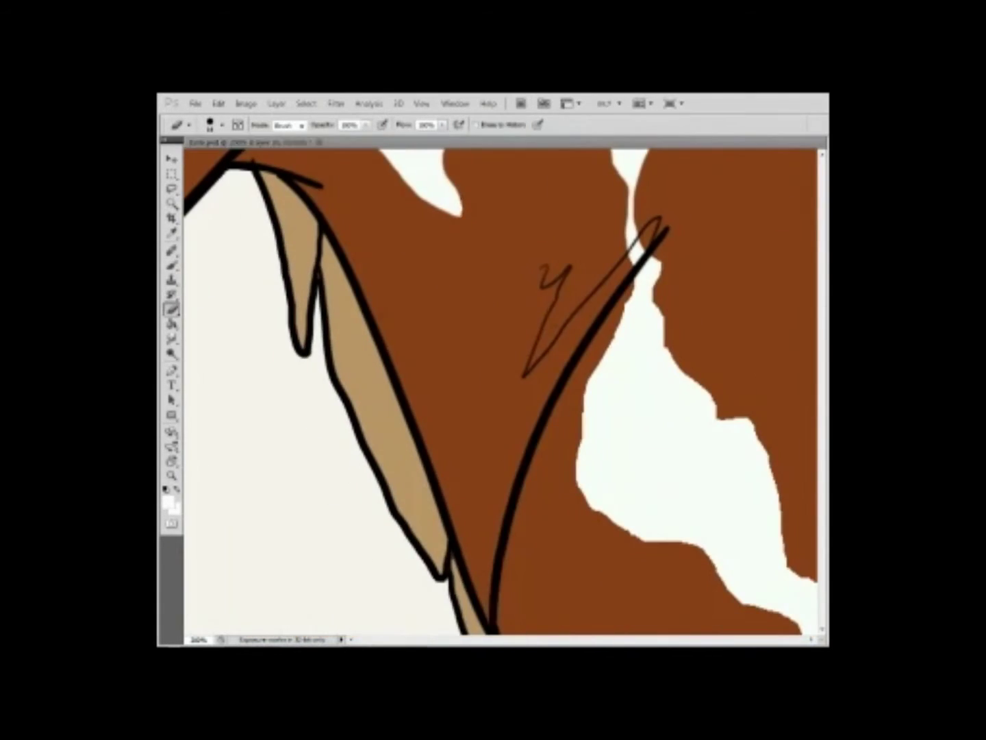
pyautogui.rightClick(625, 466)
pyautogui.press('Escape')
pyautogui.moveTo(617, 479)
pyautogui.mouseDown()
pyautogui.moveTo(535, 436)
pyautogui.moveTo(517, 445)
pyautogui.moveTo(479, 380)
pyautogui.mouseUp()
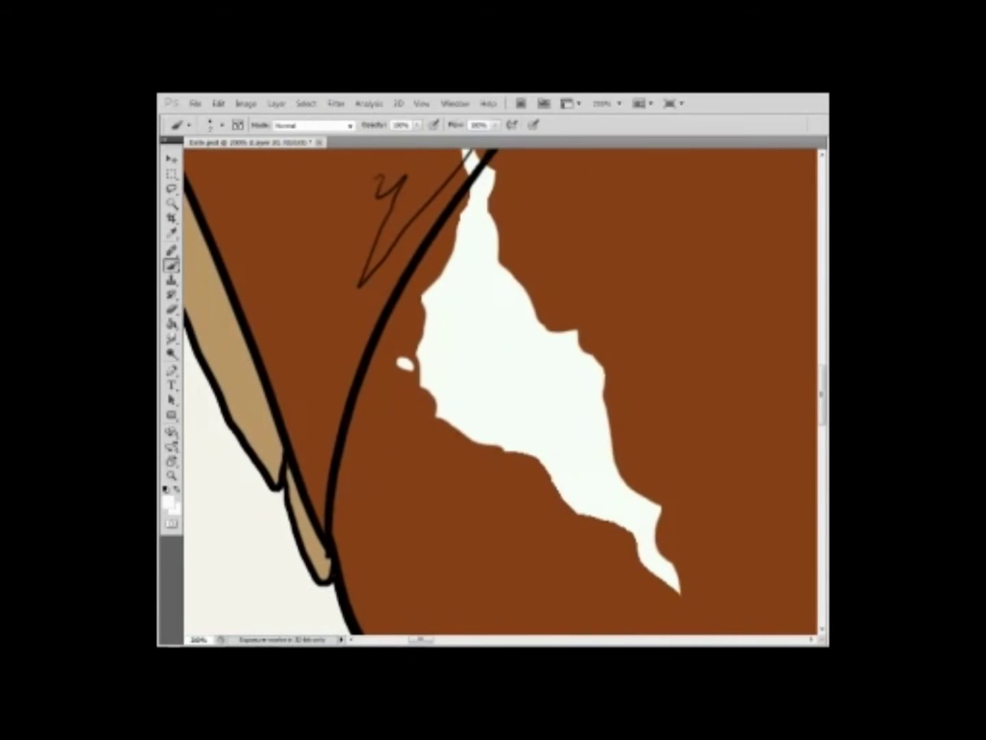
# Choose the brand-shaped brush and stamp a white brand on the shoulder below the white patch.
pyautogui.press('z')
pyautogui.hotkey('ctrl', '-')
pyautogui.hotkey('ctrl', '-')
pyautogui.hotkey('ctrl', '-')
pyautogui.moveTo(530, 476); pyautogui.dragTo(559, 454)
pyautogui.doubleClick(560, 453)
pyautogui.press('b')
pyautogui.rightClick(570, 452)
pyautogui.moveTo(708, 534); pyautogui.dragTo(708, 583)
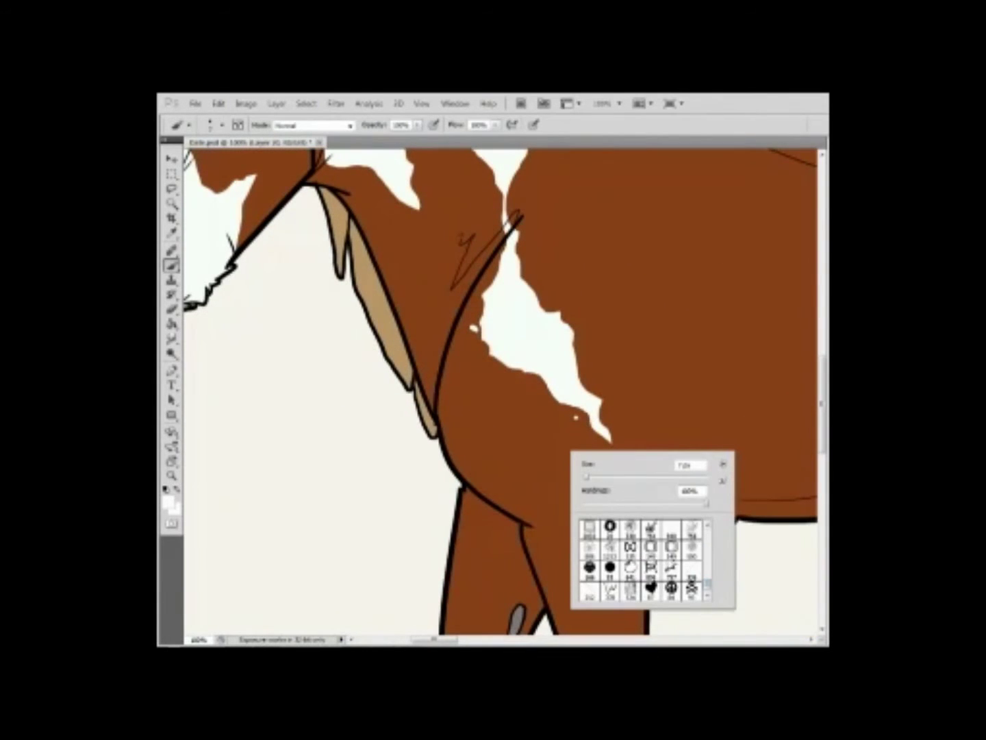
pyautogui.click(650, 568)
pyautogui.press('Return')
pyautogui.click(516, 430)
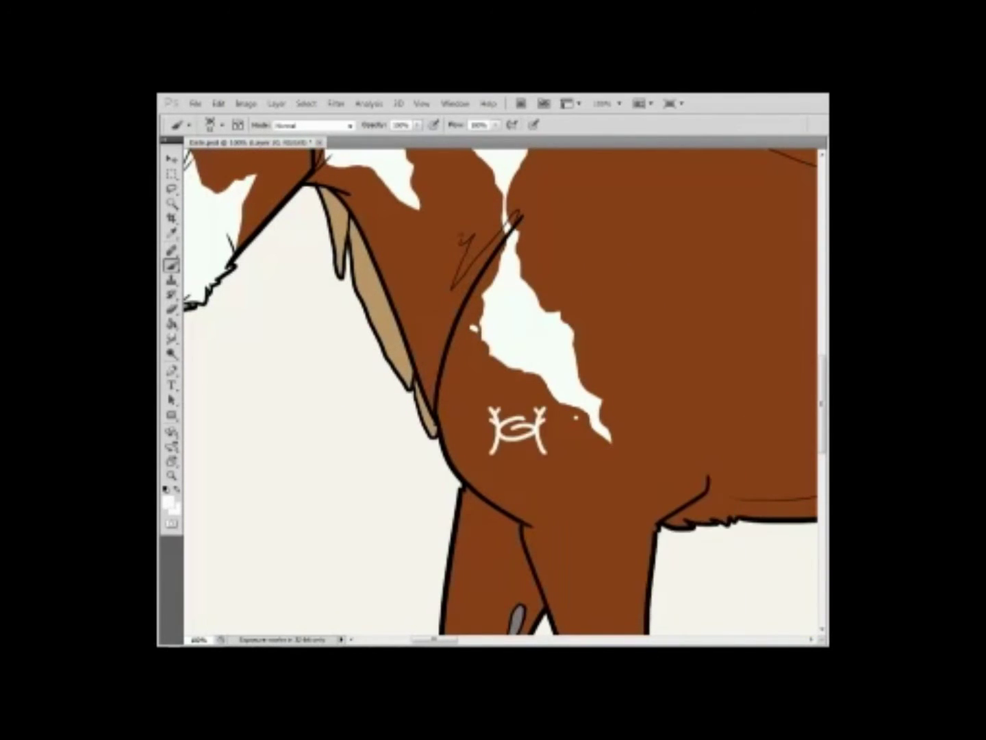
pyautogui.moveTo(517, 430); pyautogui.dragTo(505, 453)
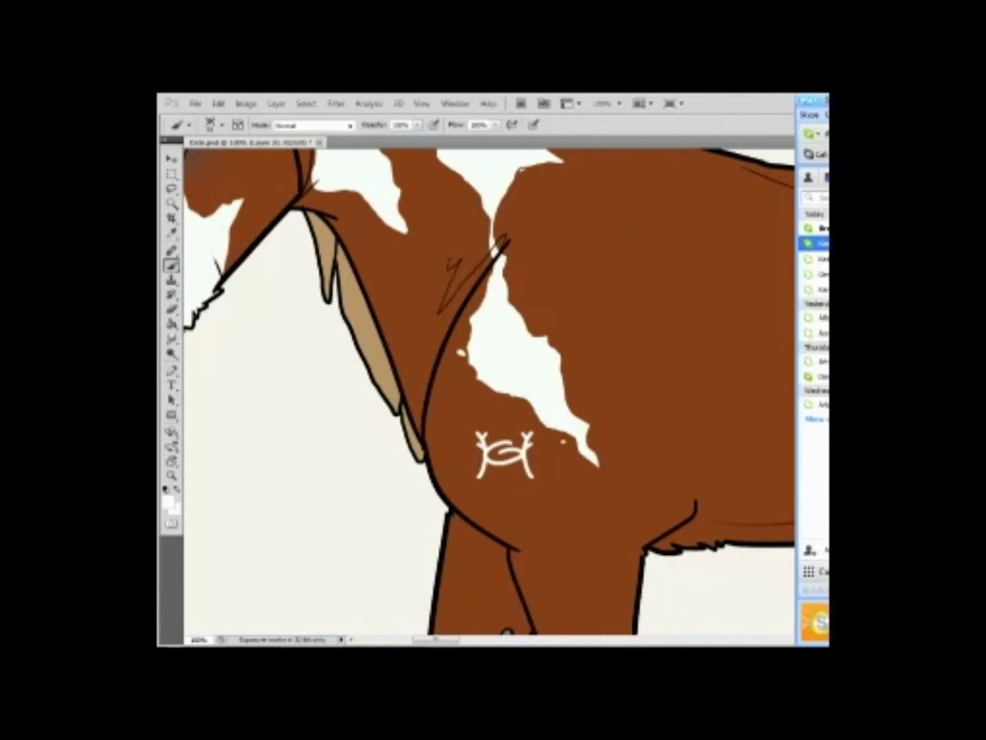
# Choose a small hard round brush for outlining the leg markings.
pyautogui.click(814, 228)
pyautogui.moveTo(668, 509); pyautogui.dragTo(562, 375)
pyautogui.rightClick(562, 374)
pyautogui.press('Escape')
pyautogui.rightClick(540, 398)
pyautogui.doubleClick(574, 469)
# Outline a white patch along the front of the near foreleg's upper part and fill it.
pyautogui.moveTo(500, 383); pyautogui.dragTo(560, 407)
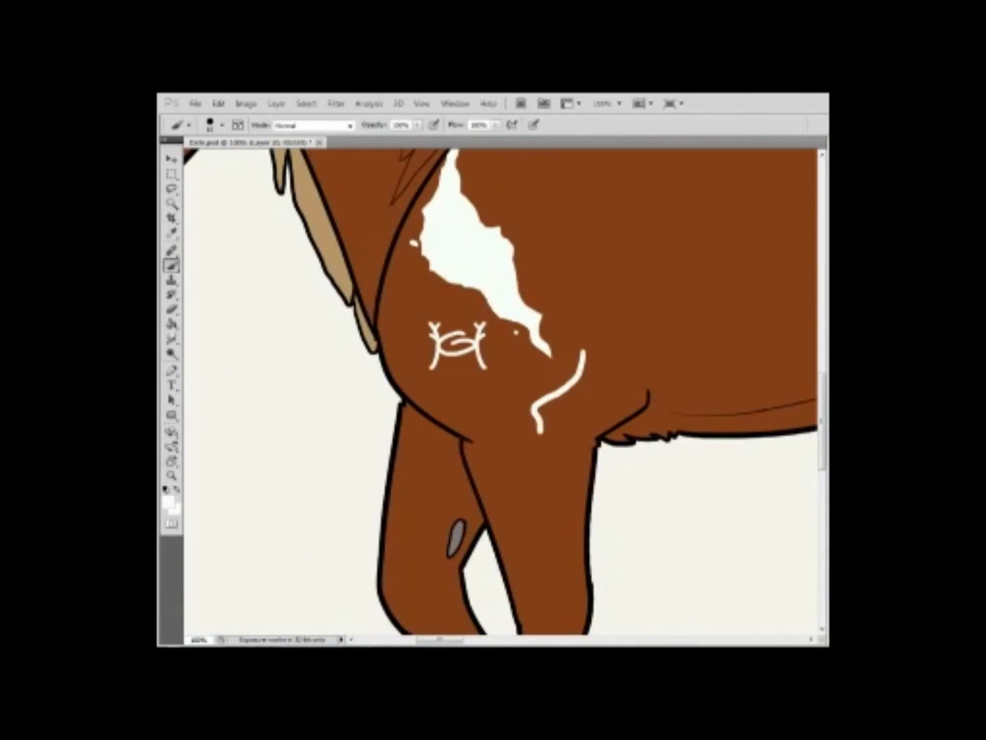
pyautogui.hotkey('ctrl', 'z')
pyautogui.moveTo(501, 383); pyautogui.dragTo(514, 329)
pyautogui.moveTo(493, 437)
pyautogui.mouseDown()
pyautogui.moveTo(541, 378)
pyautogui.moveTo(540, 454)
pyautogui.moveTo(552, 547)
pyautogui.mouseUp()
pyautogui.moveTo(500, 383); pyautogui.dragTo(507, 342)
pyautogui.press('g')
pyautogui.click(534, 424)
# Smooth the edges of the white foreleg patch with the eraser.
pyautogui.press('e')
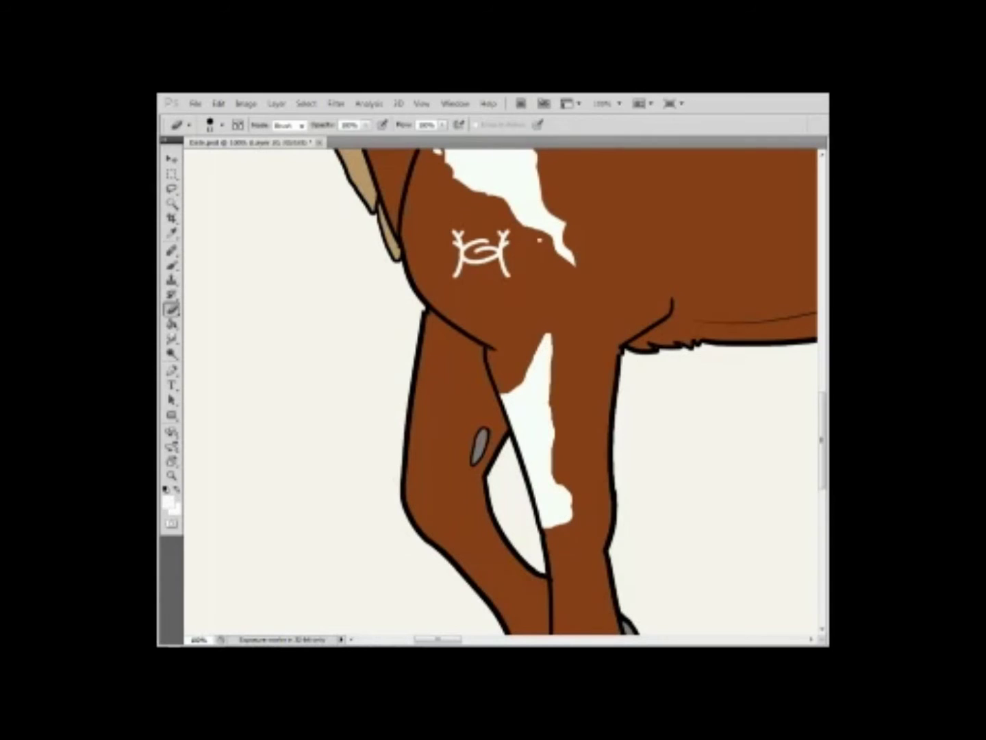
pyautogui.moveTo(548, 447)
pyautogui.mouseDown()
pyautogui.moveTo(569, 509)
pyautogui.moveTo(553, 533)
pyautogui.mouseUp()
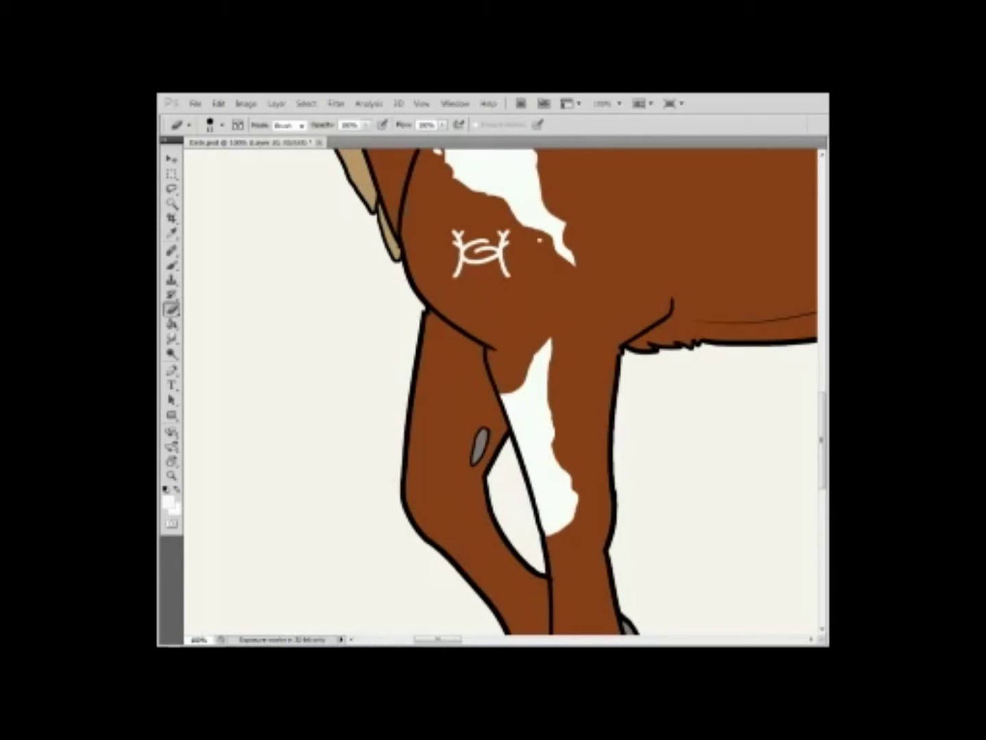
pyautogui.moveTo(479, 342); pyautogui.dragTo(479, 480)
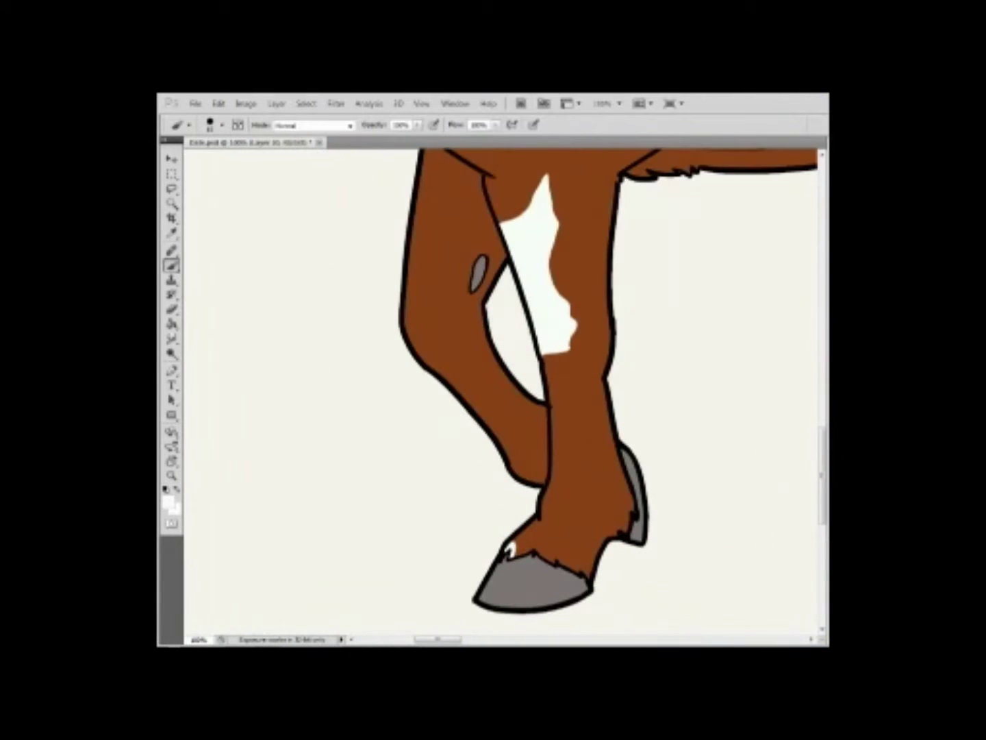
# Outline a large irregular patch from behind the shoulder across the barrel to the flank and fill it white.
pyautogui.hotkey('ctrl', '-')
pyautogui.hotkey('ctrl', '-')
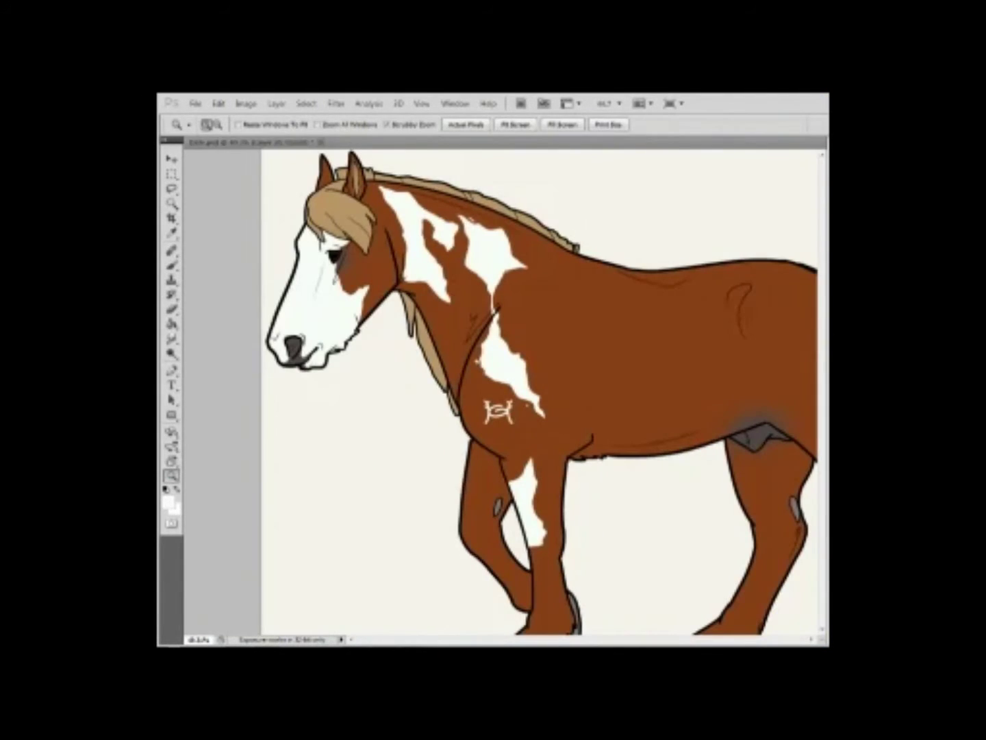
pyautogui.hotkey('ctrl', '+')
pyautogui.moveTo(527, 360)
pyautogui.mouseDown()
pyautogui.moveTo(561, 403)
pyautogui.moveTo(558, 473)
pyautogui.moveTo(553, 458)
pyautogui.mouseUp()
pyautogui.moveTo(569, 519); pyautogui.dragTo(556, 555)
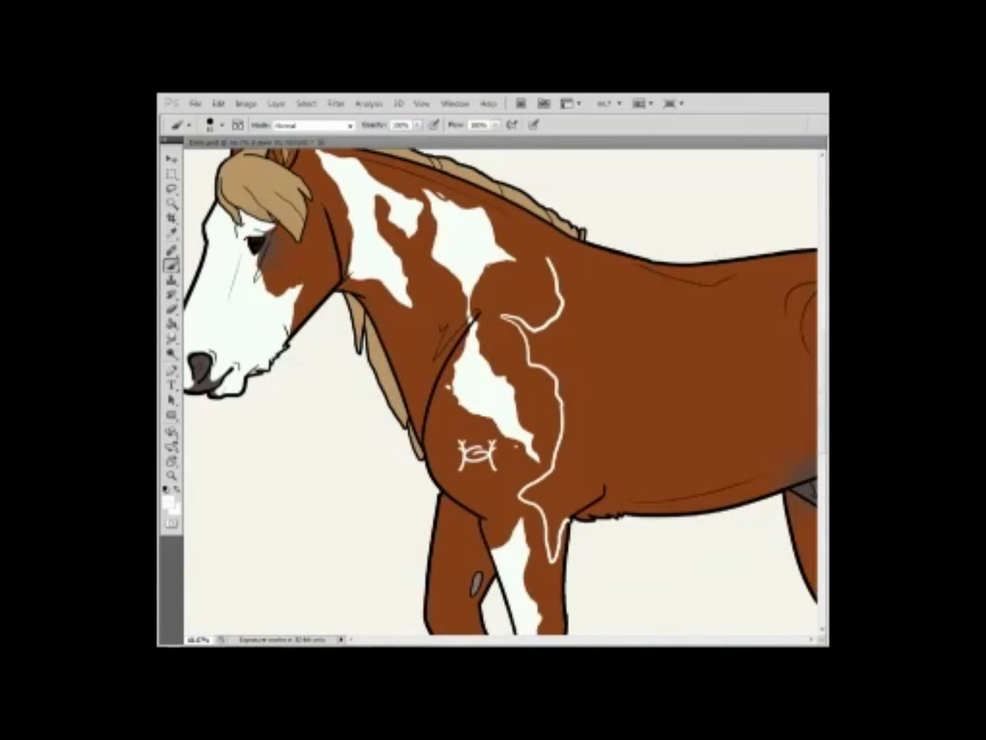
pyautogui.moveTo(551, 263); pyautogui.dragTo(592, 310)
pyautogui.moveTo(709, 339); pyautogui.dragTo(766, 318)
pyautogui.hscroll(2, 500, 390)
pyautogui.moveTo(695, 319)
pyautogui.mouseDown()
pyautogui.moveTo(750, 384)
pyautogui.moveTo(740, 453)
pyautogui.mouseUp()
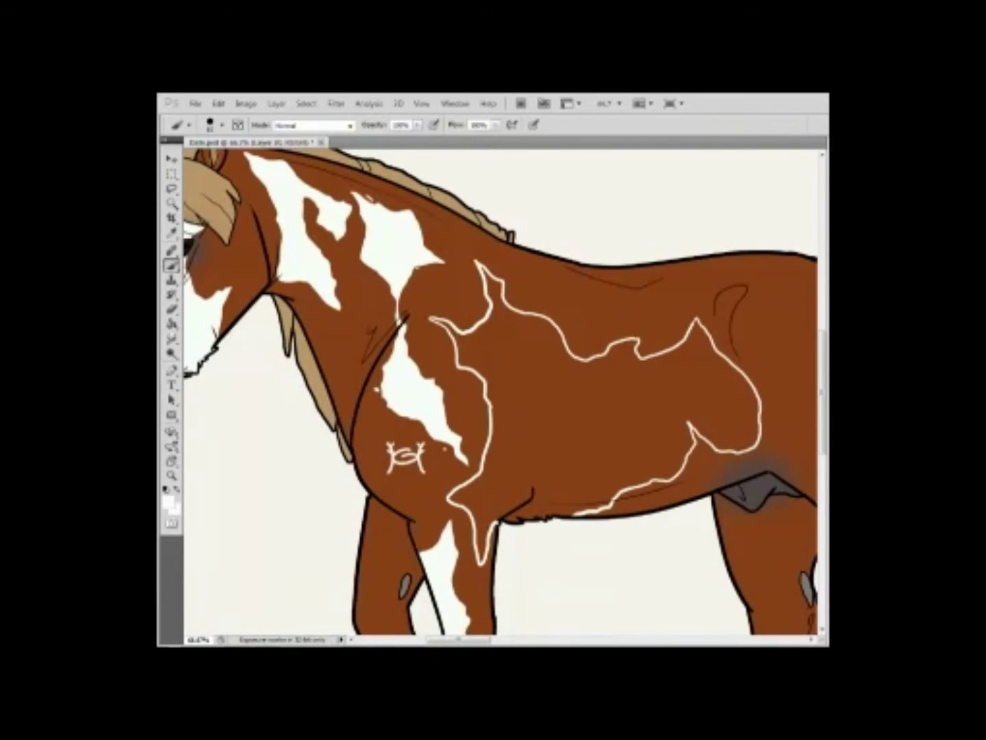
pyautogui.press('g')
pyautogui.click(736, 441)
# Smooth the front edges of the large body patch behind the shoulder with brush and eraser.
pyautogui.press('b')
pyautogui.press('z')
pyautogui.click(452, 314)
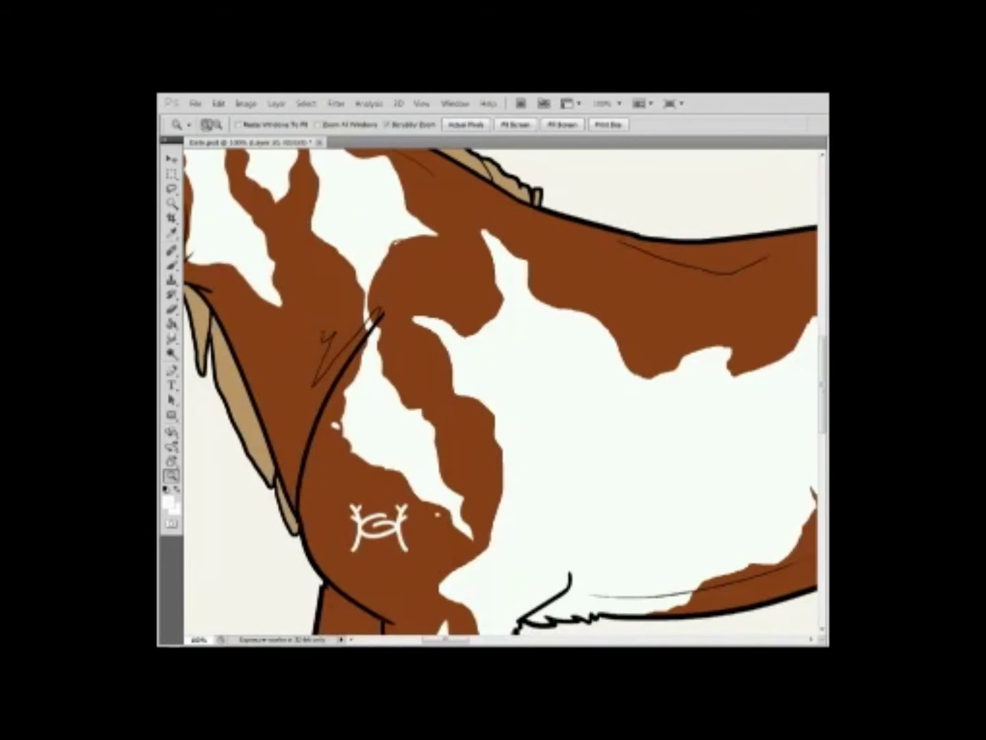
pyautogui.click(459, 332)
pyautogui.press('b')
pyautogui.moveTo(500, 390); pyautogui.dragTo(519, 476)
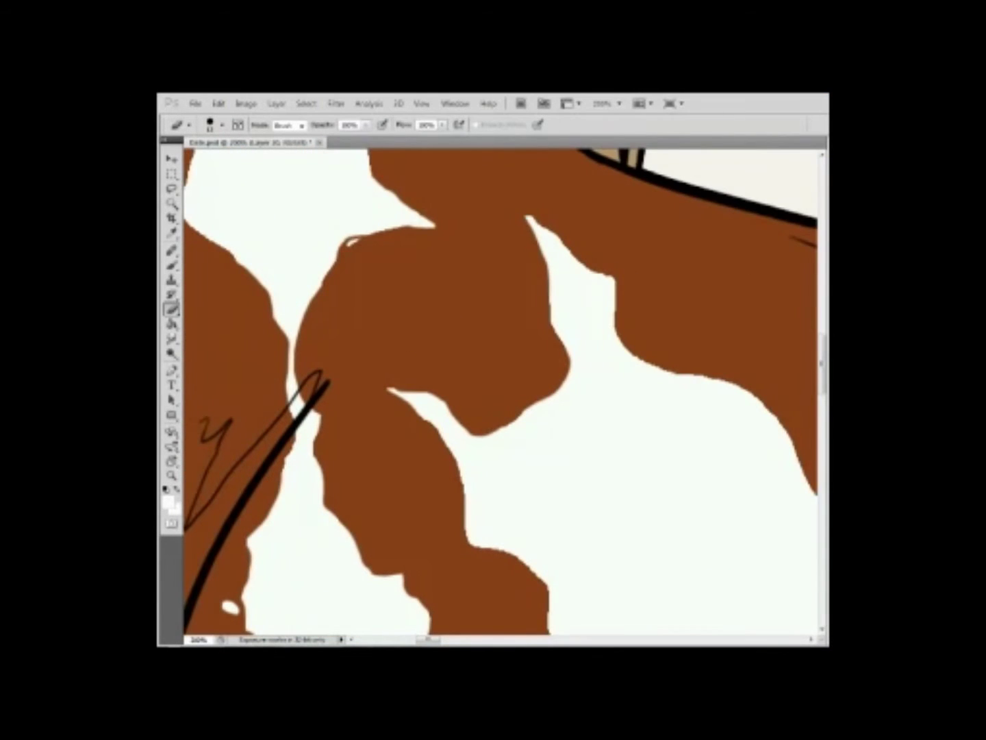
pyautogui.scroll(-3, 503, 391)
pyautogui.scroll(-2, 504, 390)
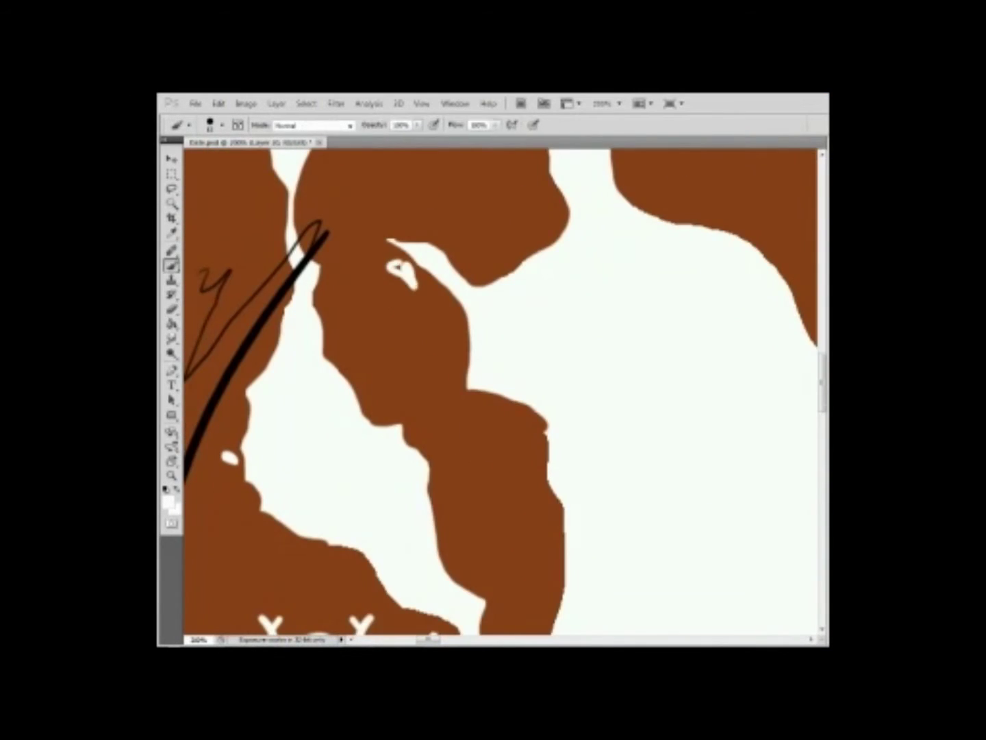
pyautogui.scroll(-4, 503, 391)
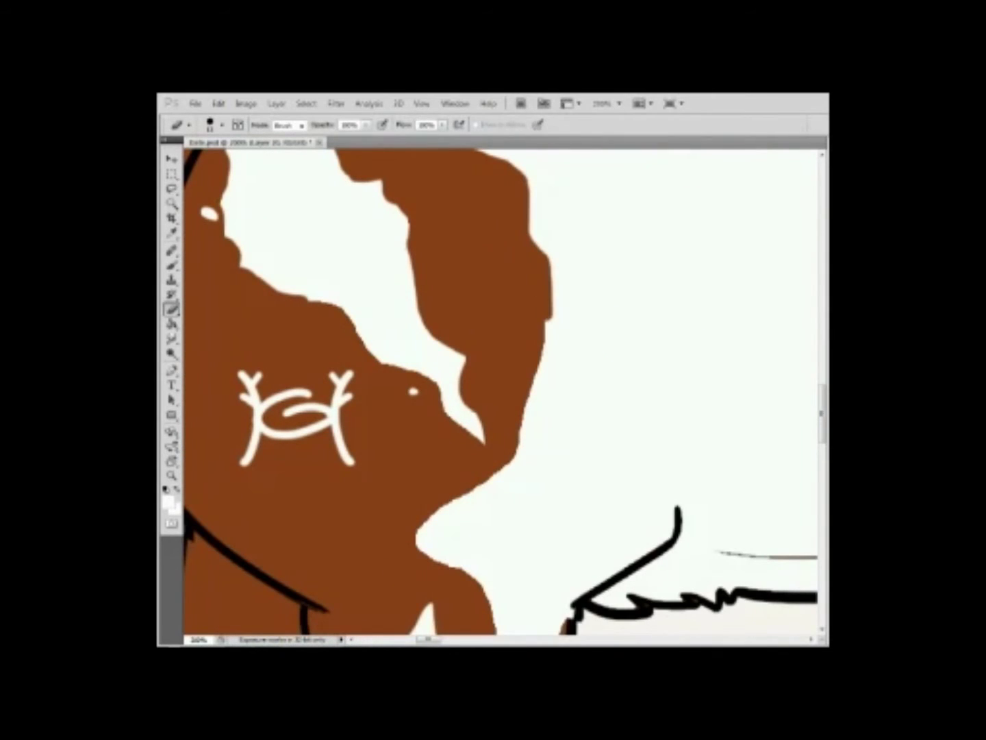
# Reshape the body patch's edge behind the brand and down to the top of the near foreleg.
pyautogui.press('b')
pyautogui.moveTo(541, 322); pyautogui.dragTo(521, 417)
pyautogui.moveTo(511, 465); pyautogui.dragTo(480, 496)
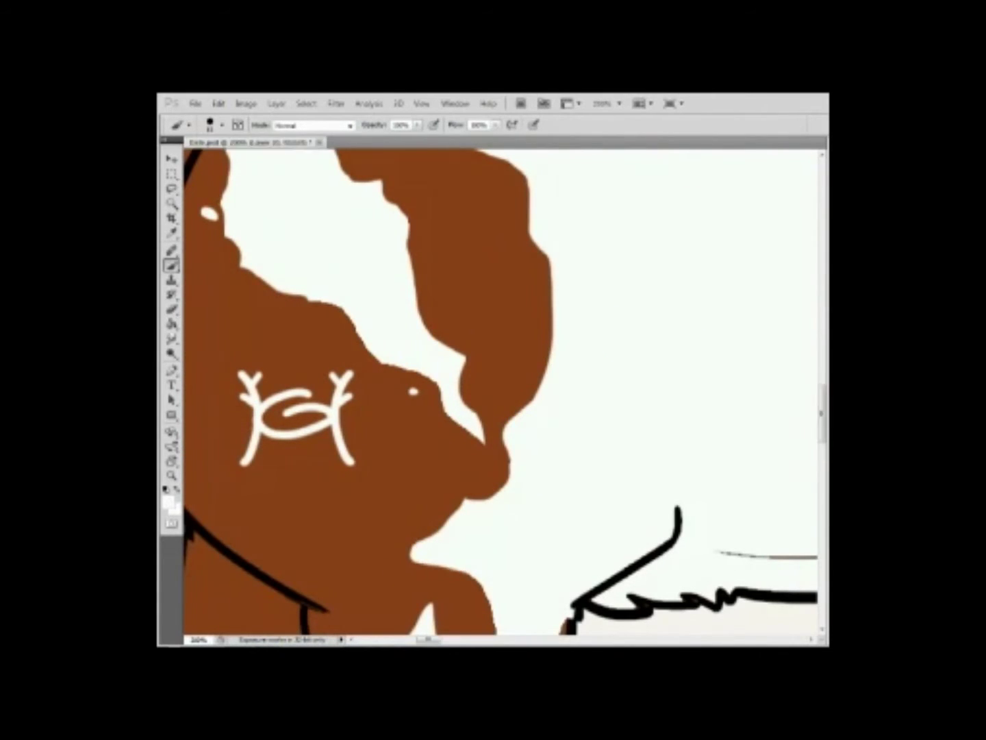
pyautogui.scroll(-3, 503, 391)
pyautogui.moveTo(511, 538)
pyautogui.mouseDown()
pyautogui.moveTo(538, 479)
pyautogui.moveTo(552, 521)
pyautogui.moveTo(583, 390)
pyautogui.mouseUp()
pyautogui.press('e')
pyautogui.scroll(1, 503, 391)
pyautogui.press('z')
pyautogui.hotkey('ctrl', '-')
pyautogui.hotkey('ctrl', '-')
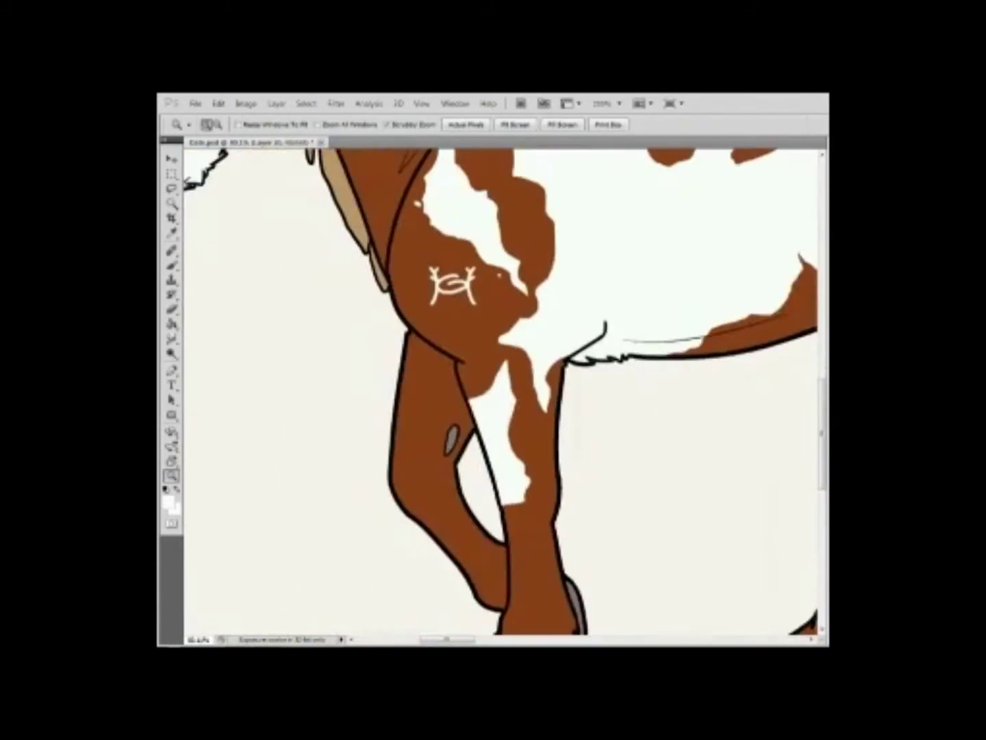
# Smooth the upper edge of the large white body patch with the eraser and dab small white spots above it.
pyautogui.hotkey('ctrl', '=')
pyautogui.press('e')
pyautogui.hotkey('ctrl', '=')
pyautogui.scroll(6, 503, 391)
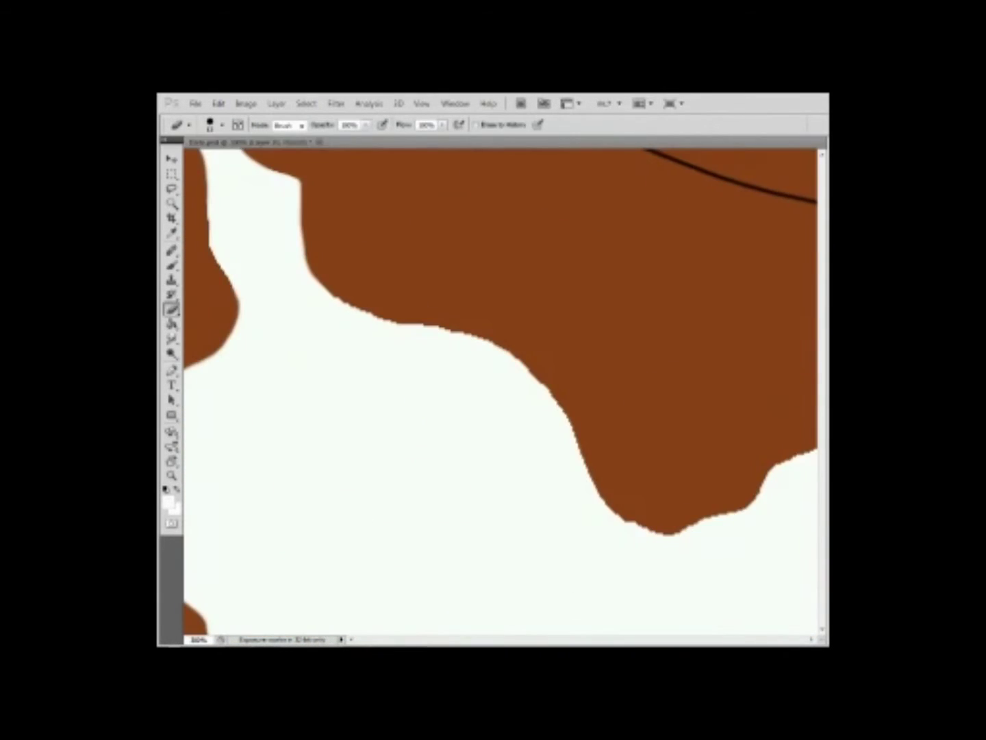
pyautogui.scroll(-3, 680, 452)
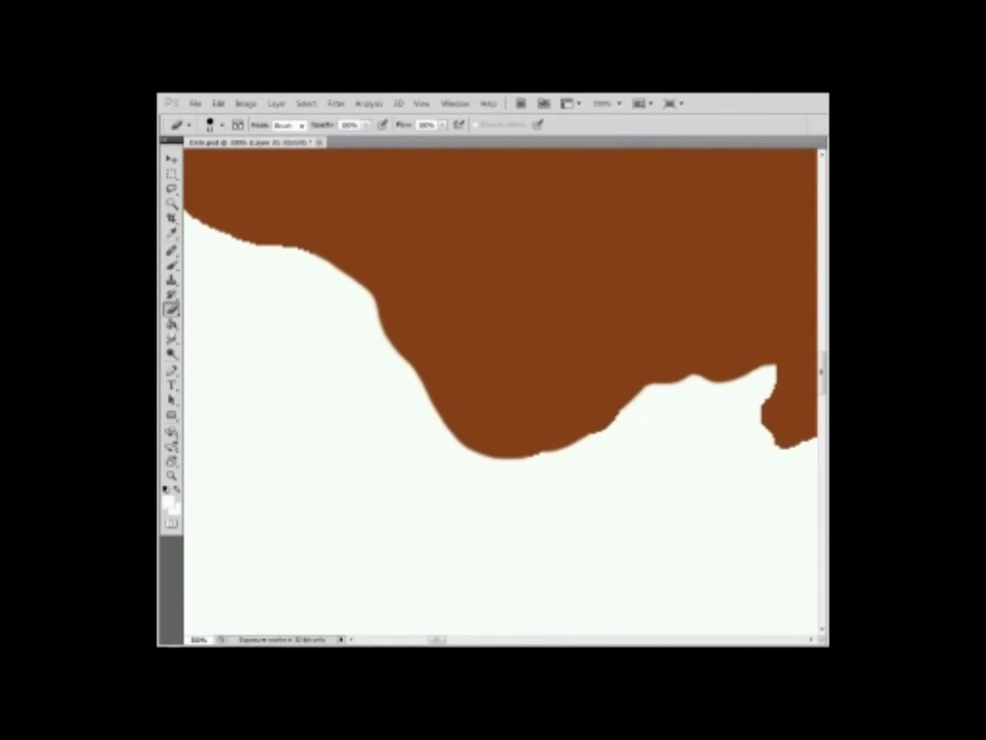
pyautogui.click(631, 299)
pyautogui.hscroll(3, 500, 384)
pyautogui.scroll(1, 500, 383)
pyautogui.moveTo(596, 336)
pyautogui.mouseDown()
pyautogui.moveTo(655, 329)
pyautogui.moveTo(670, 360)
pyautogui.moveTo(585, 334)
pyautogui.mouseUp()
# Roughen the body patch's lower rear edge above the belly and erase small brown spots into it.
pyautogui.press('z')
pyautogui.hotkey('ctrl', '-')
pyautogui.hotkey('ctrl', '+')
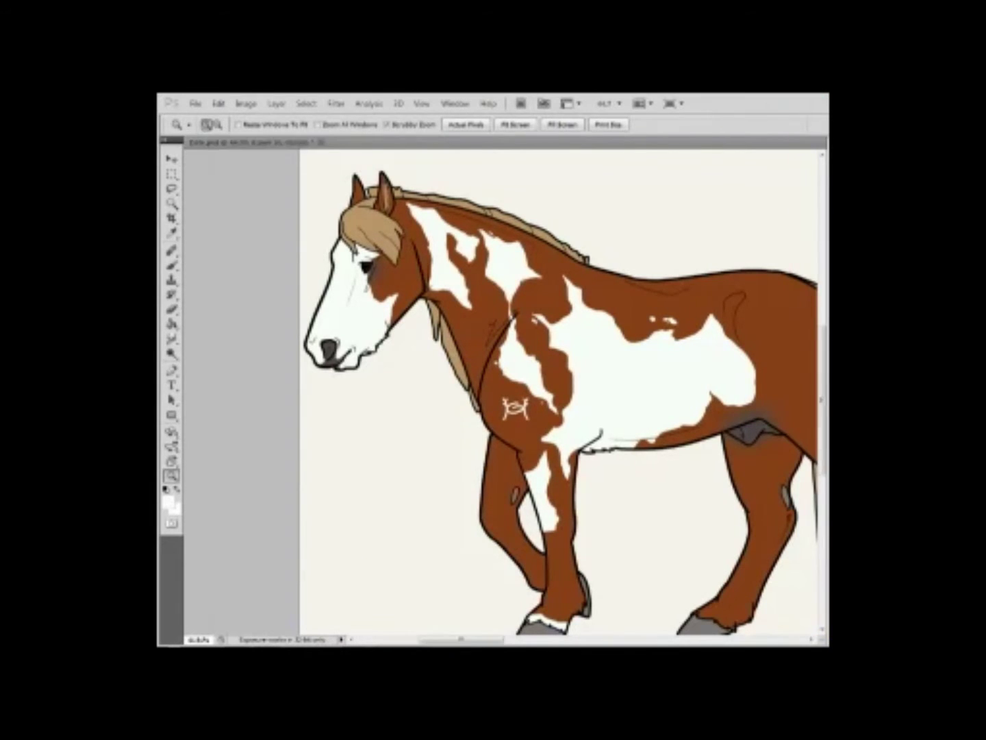
pyautogui.moveTo(648, 447); pyautogui.dragTo(685, 447)
pyautogui.press('b')
pyautogui.press('e')
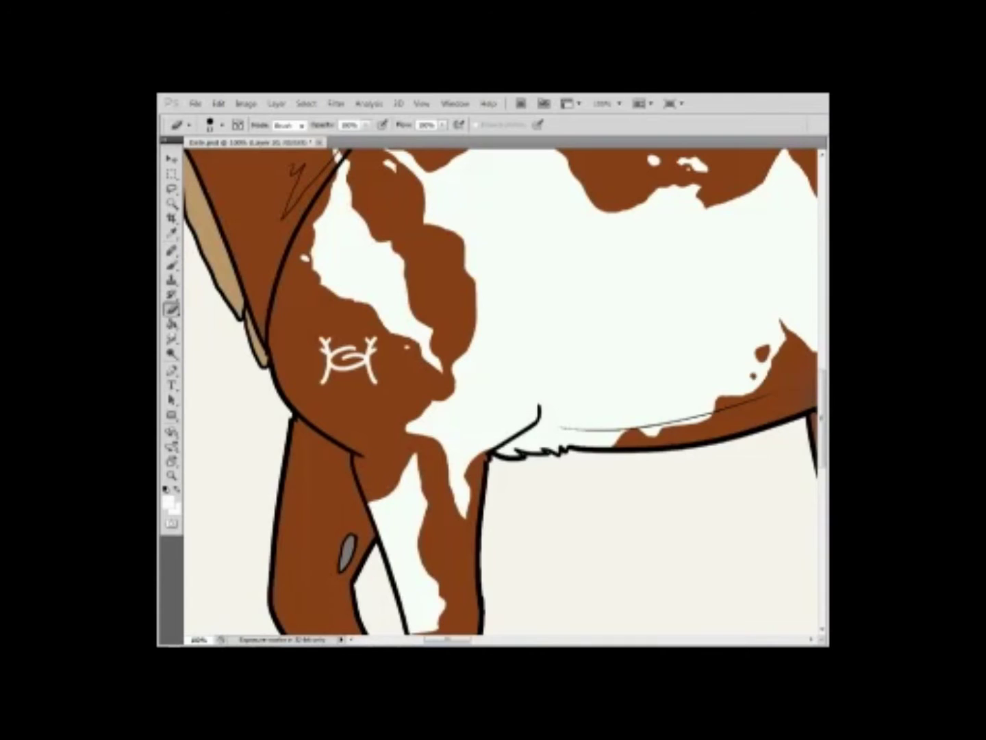
# Reshape the body patch's rear edge at the flank, with a brown island inside and small white spots at its peak.
pyautogui.hscroll(5, 503, 395)
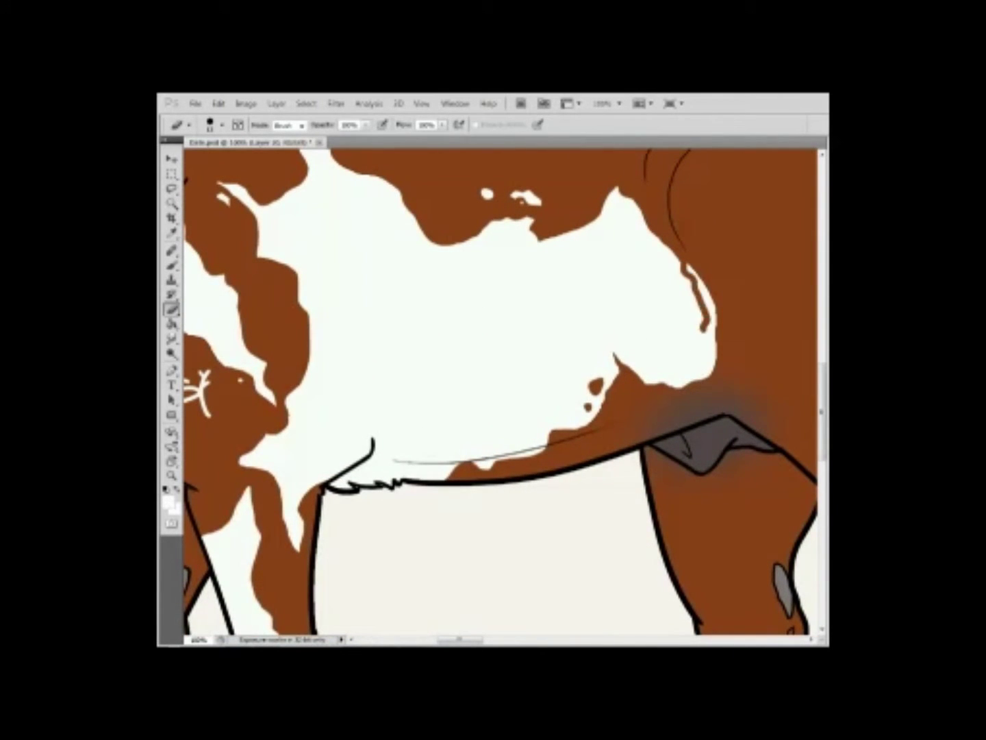
pyautogui.scroll(3, 503, 391)
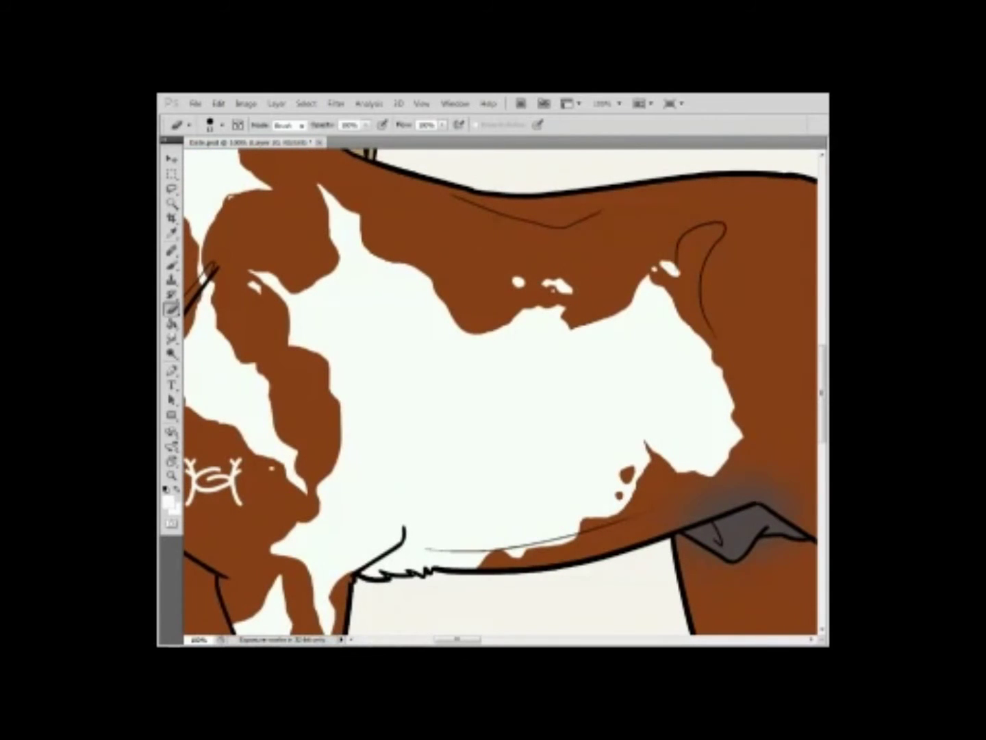
pyautogui.press('b')
pyautogui.scroll(-2, 502, 391)
pyautogui.moveTo(612, 286); pyautogui.dragTo(644, 341)
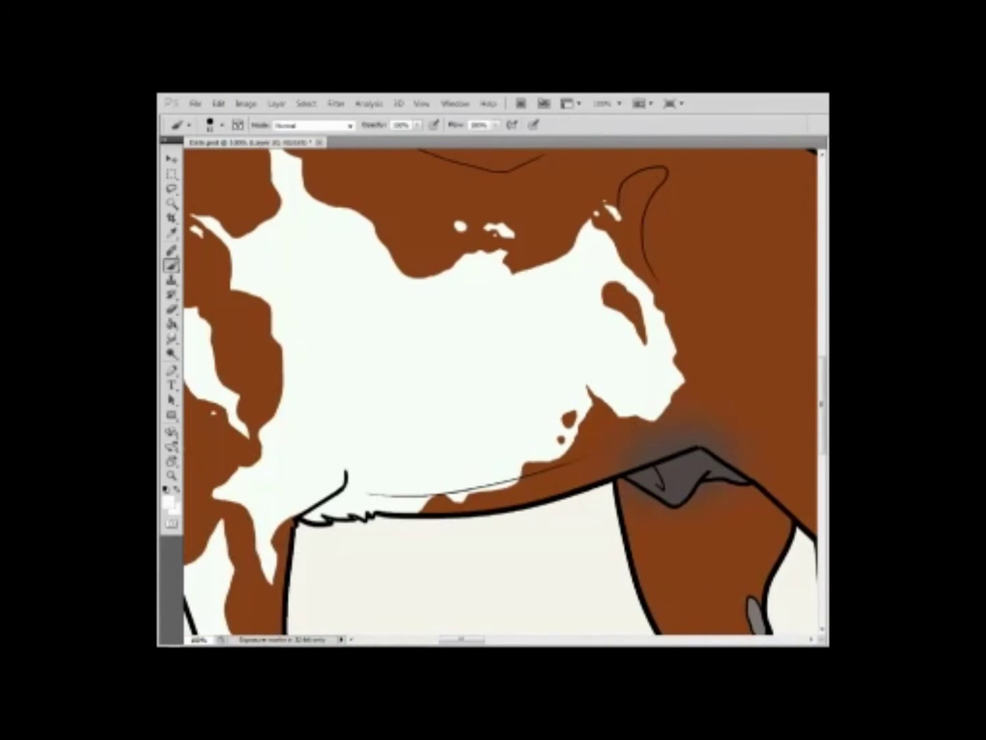
# Paint a small irregular white patch on the buttock beside the tail, with a small white spot below it.
pyautogui.press('z')
pyautogui.hotkey('ctrl', '0')
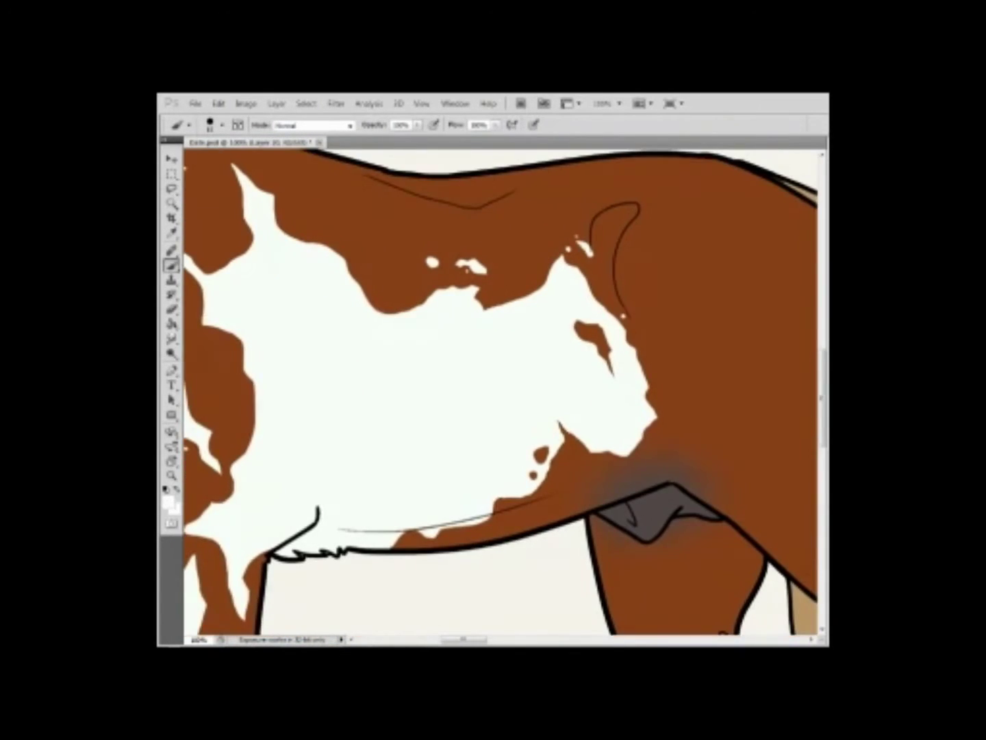
pyautogui.hotkey('ctrl', '+')
pyautogui.hotkey('ctrl', '+')
pyautogui.hotkey('ctrl', '+')
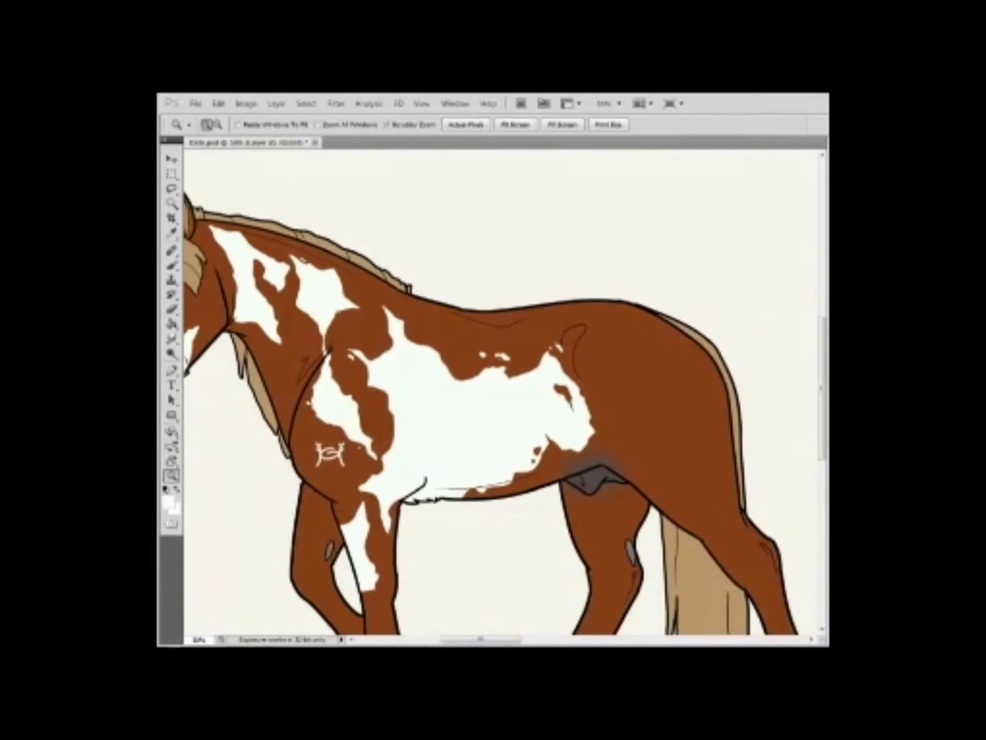
pyautogui.press('b')
pyautogui.hotkey('ctrl', 'z')
pyautogui.press('e')
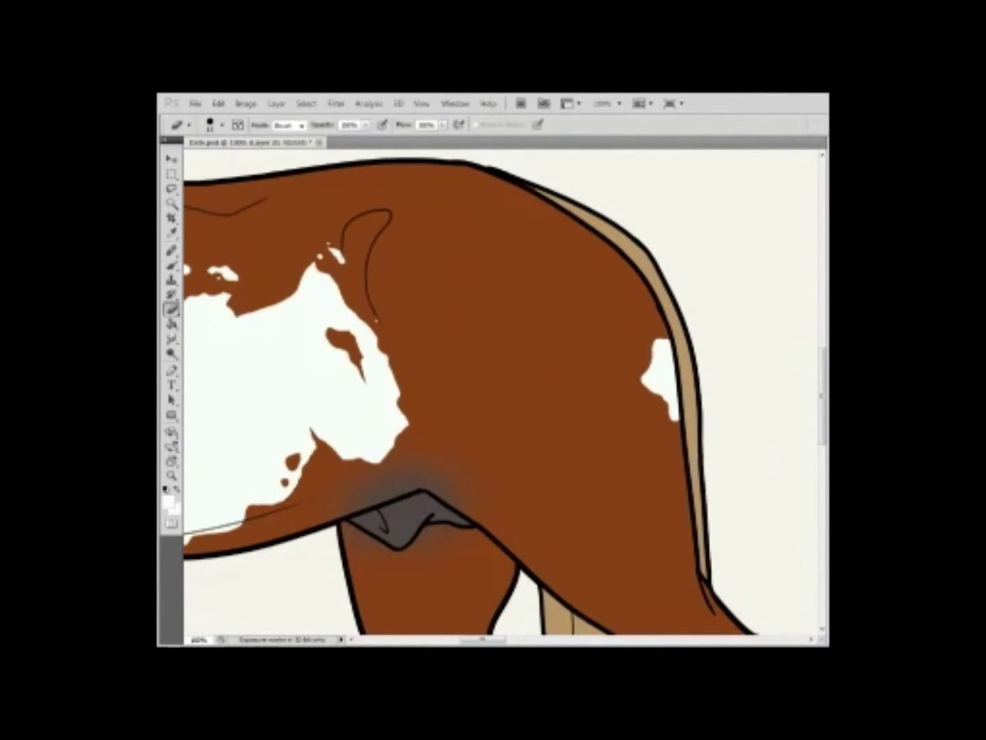
pyautogui.press('b')
pyautogui.scroll(-1, 503, 391)
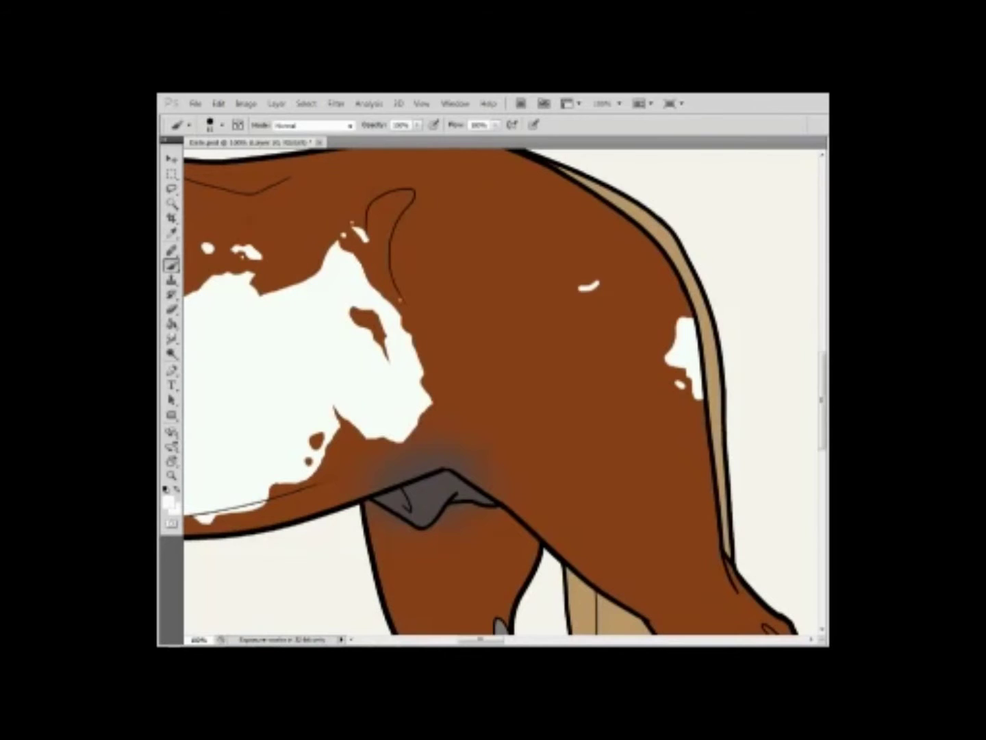
# Paint an irregular white patch on the haunch, with a teardrop spot below it and a narrow sliver above it.
pyautogui.hotkey('ctrl', 'z')
pyautogui.press('e')
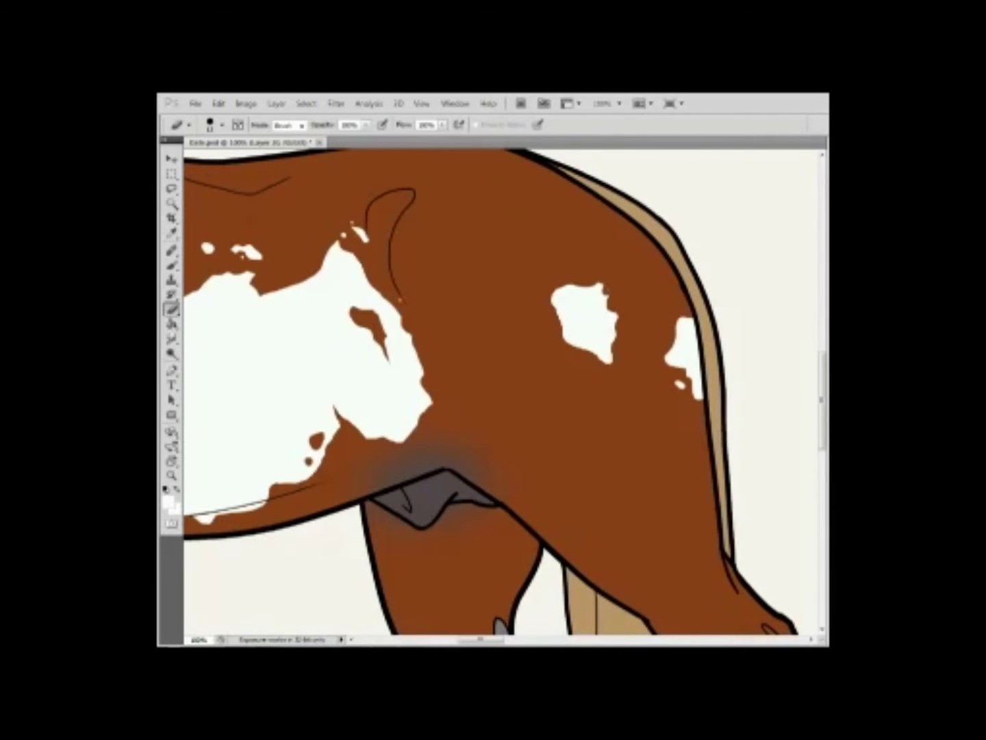
pyautogui.press('b')
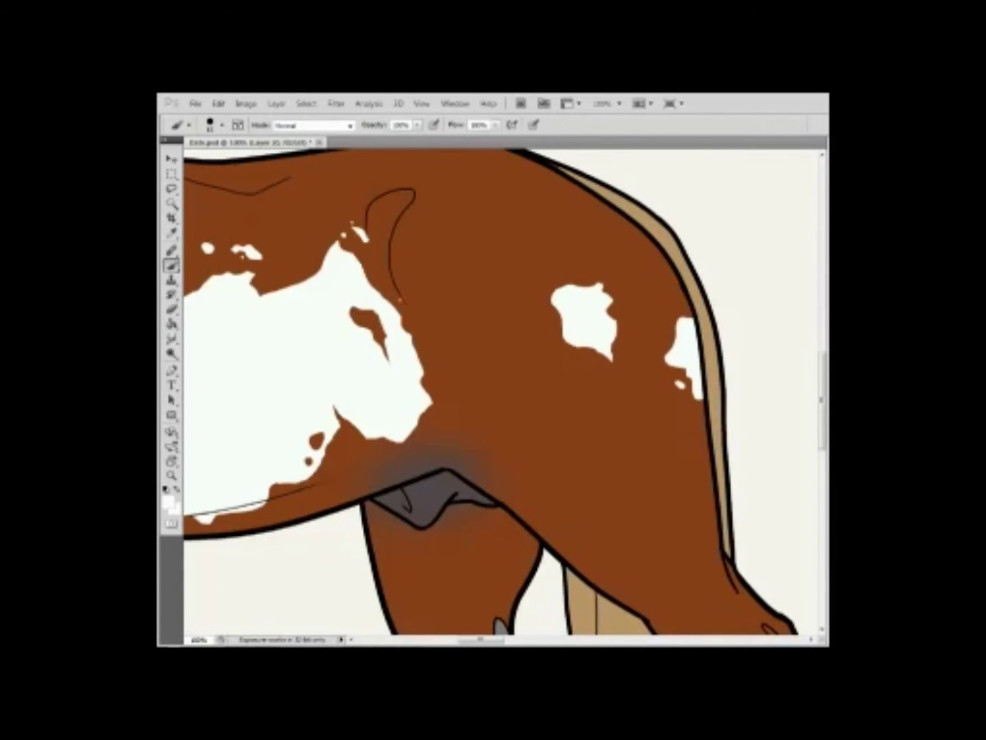
pyautogui.scroll(-1, 500, 391)
pyautogui.scroll(1, 504, 390)
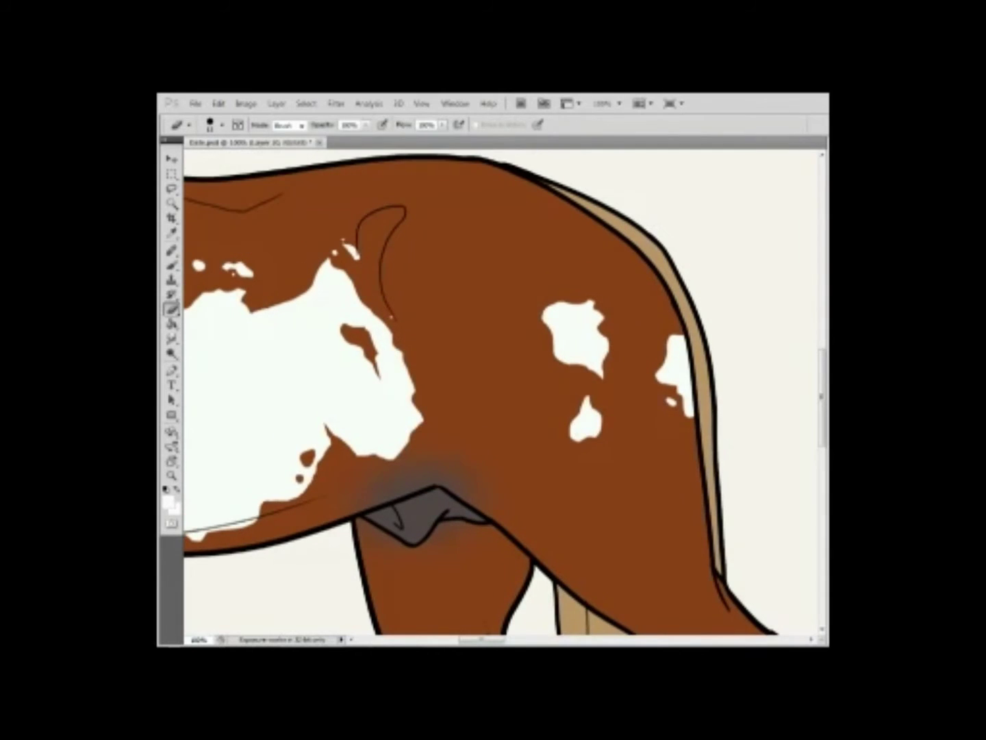
pyautogui.press('e')
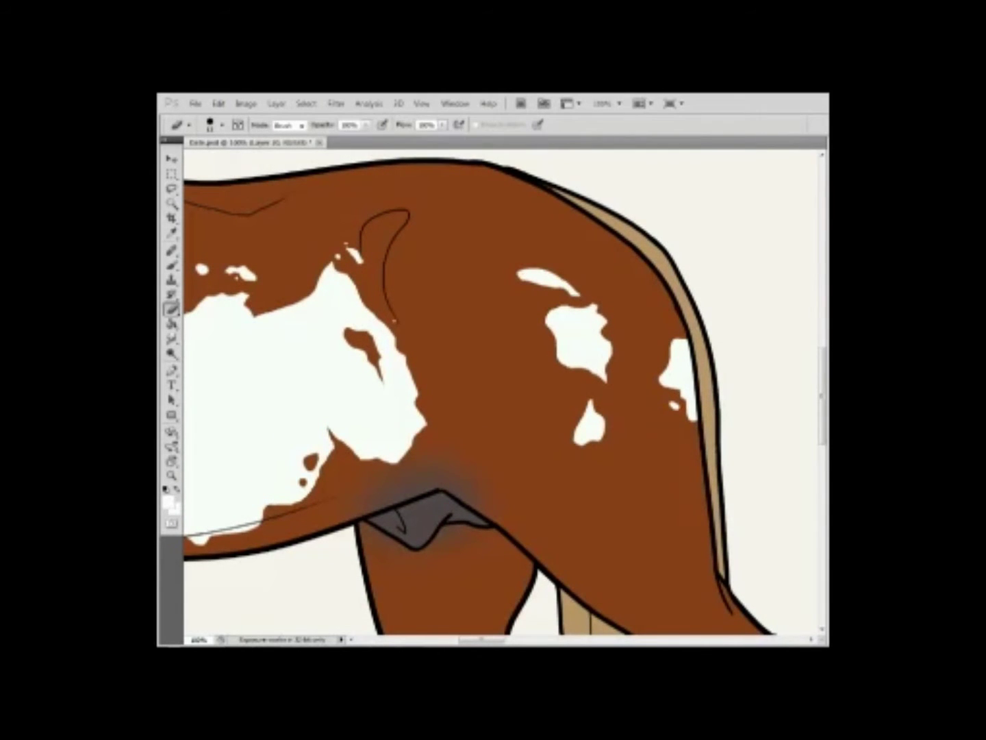
# Paint ragged white markings along the front edge of the far hind leg, from the groin towards the hock.
pyautogui.press('z')
pyautogui.keyDown('alt'); pyautogui.click(500, 360); pyautogui.keyUp('alt')
pyautogui.moveTo(445, 390); pyautogui.dragTo(551, 396)
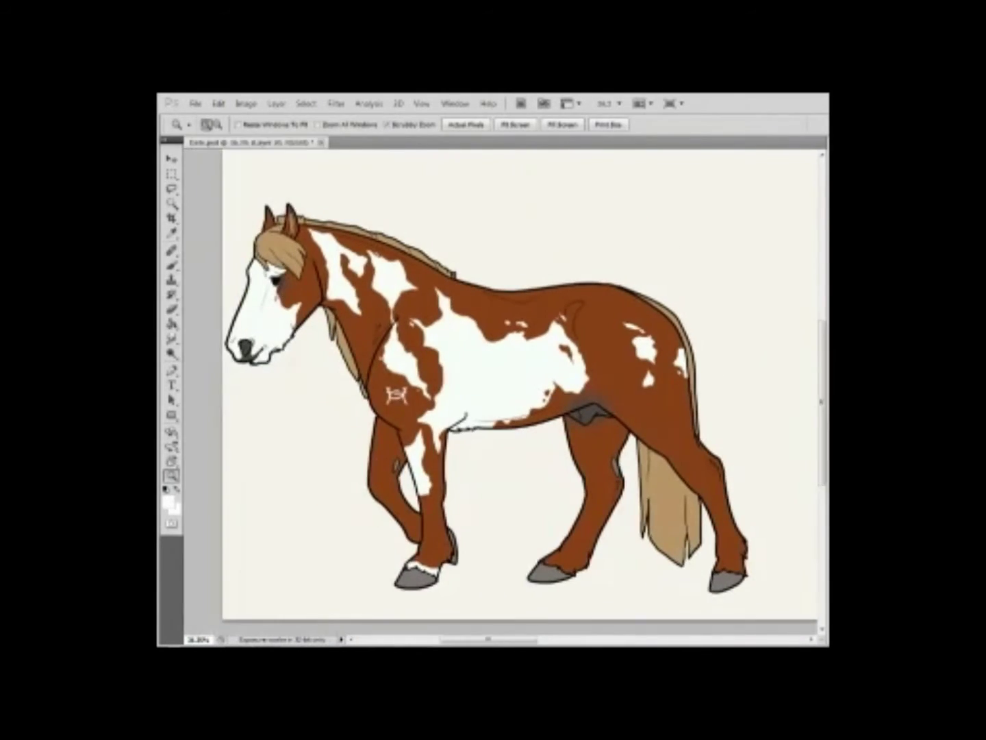
pyautogui.click(558, 452)
pyautogui.press('b')
pyautogui.moveTo(574, 449); pyautogui.dragTo(601, 510)
pyautogui.press('e')
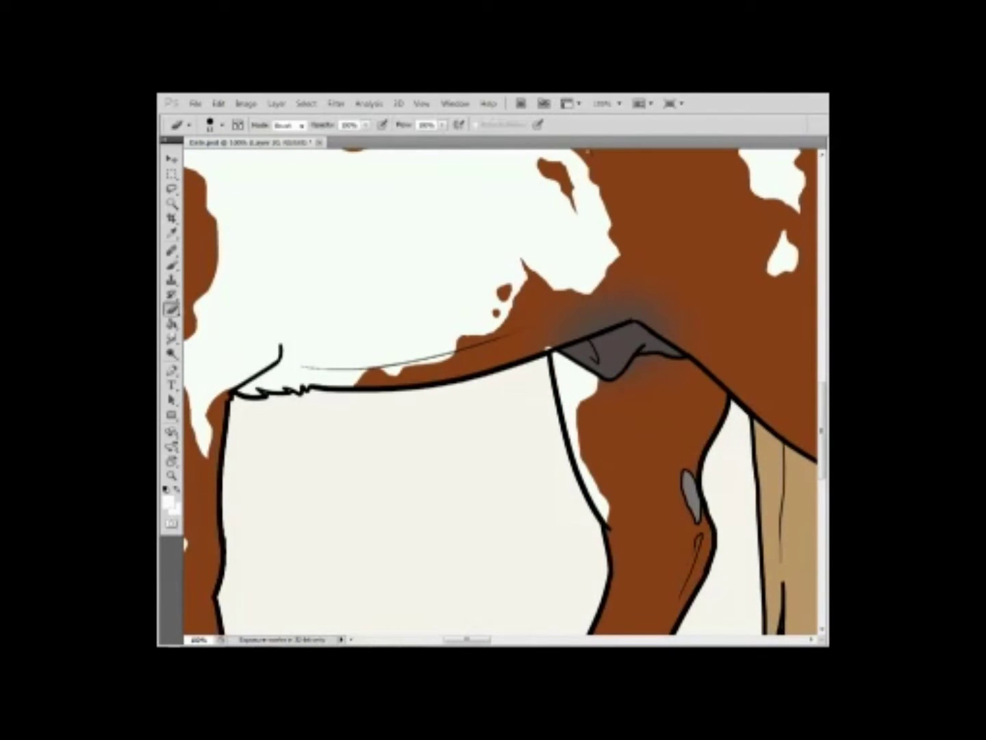
pyautogui.press('b')
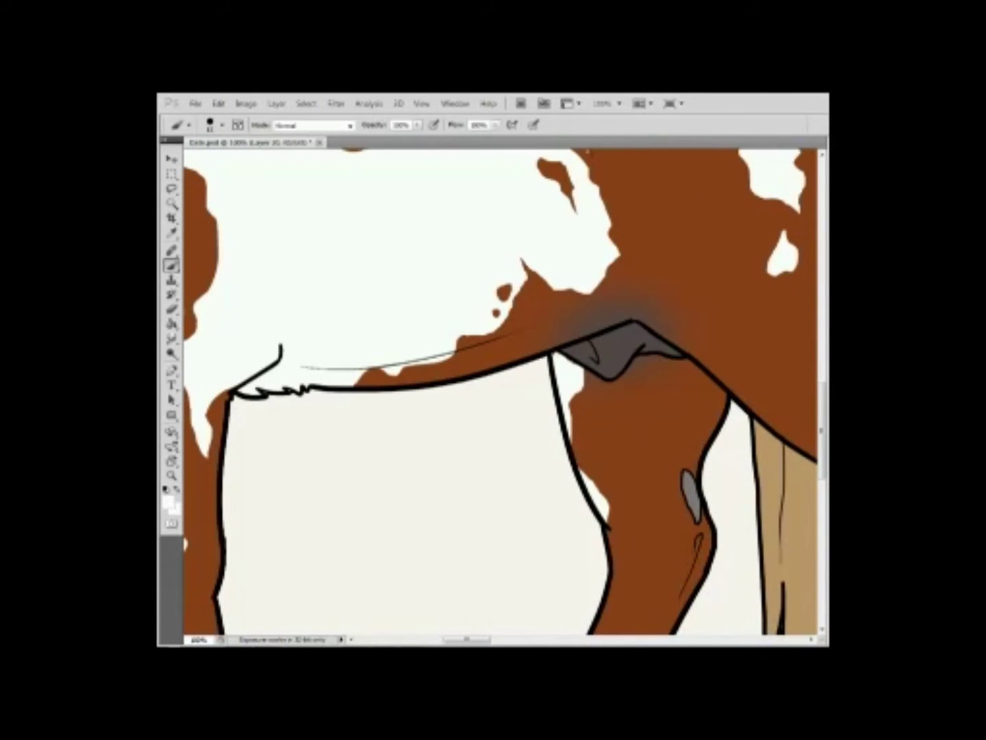
# Paint a thin white band just above the far hind hoof.
pyautogui.press('z')
pyautogui.hotkey('ctrl', '0')
pyautogui.click(506, 383)
pyautogui.click(527, 479)
pyautogui.press('b')
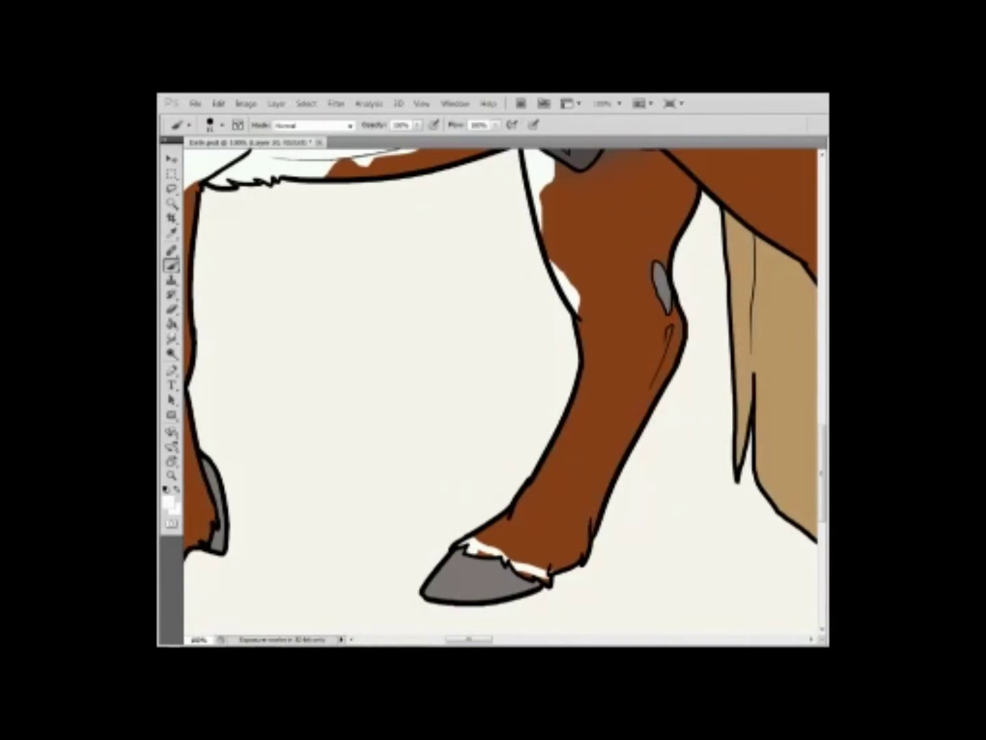
# Paint a white band above the near hind hoof and up the back of the fetlock, and tidy it with the eraser.
pyautogui.hscroll(5, 503, 384)
pyautogui.scroll(-1, 503, 384)
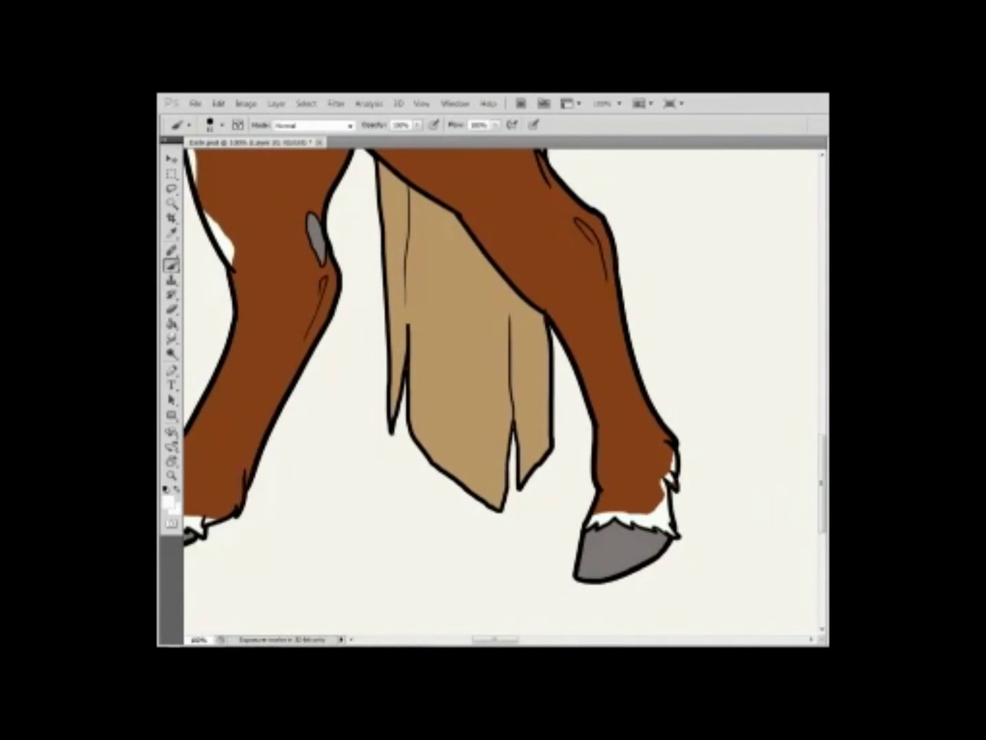
pyautogui.press('e')
pyautogui.scroll(1, 505, 394)
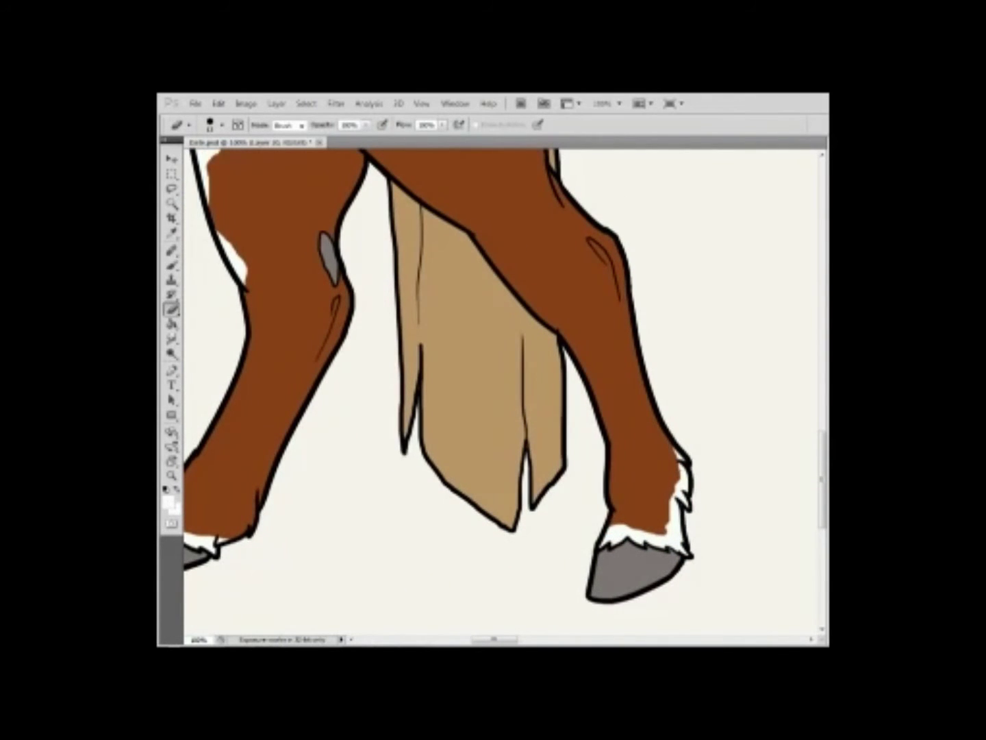
# Outline a ragged patch along the near hind leg's front edge from the thigh past the hock, fill it white and refine its edges.
pyautogui.press('b')
pyautogui.scroll(3, 505, 394)
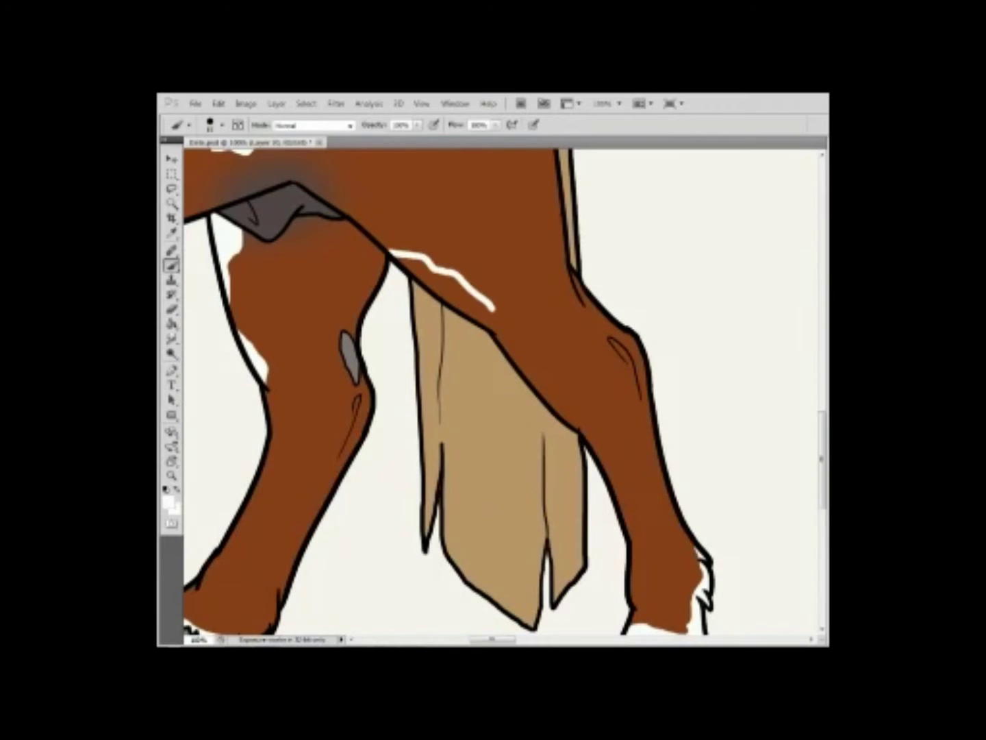
pyautogui.press('g')
pyautogui.click(425, 270)
pyautogui.press('b')
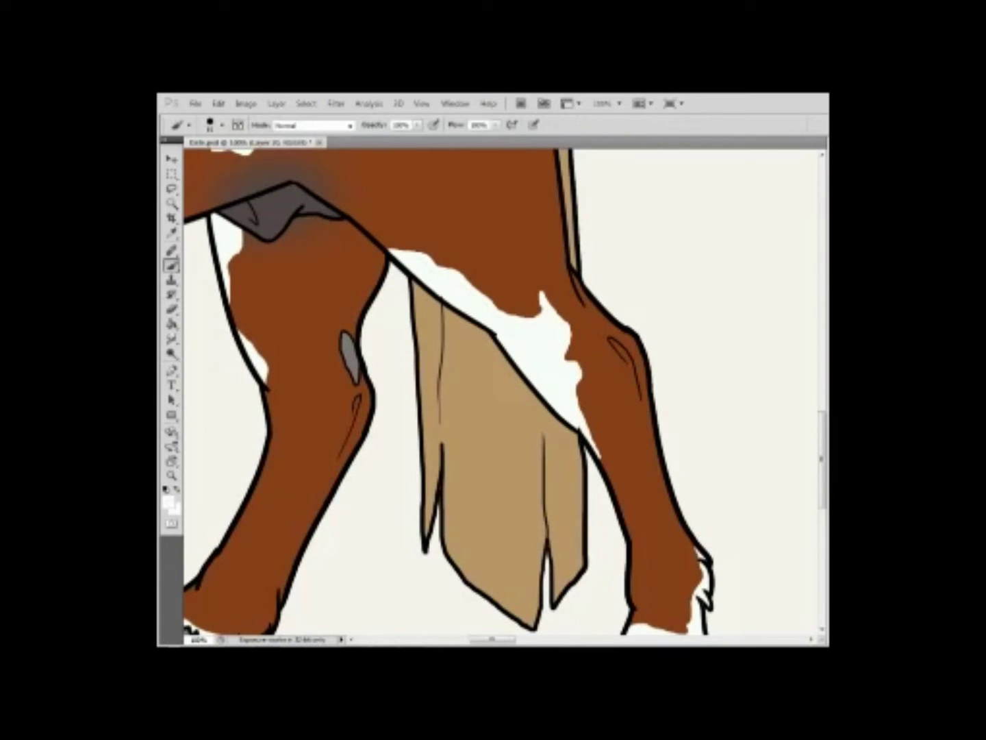
pyautogui.press('e')
pyautogui.moveTo(544, 292)
pyautogui.mouseDown()
pyautogui.moveTo(539, 317)
pyautogui.moveTo(568, 325)
pyautogui.moveTo(573, 439)
pyautogui.mouseUp()
pyautogui.press('b')
pyautogui.scroll(3, 504, 394)
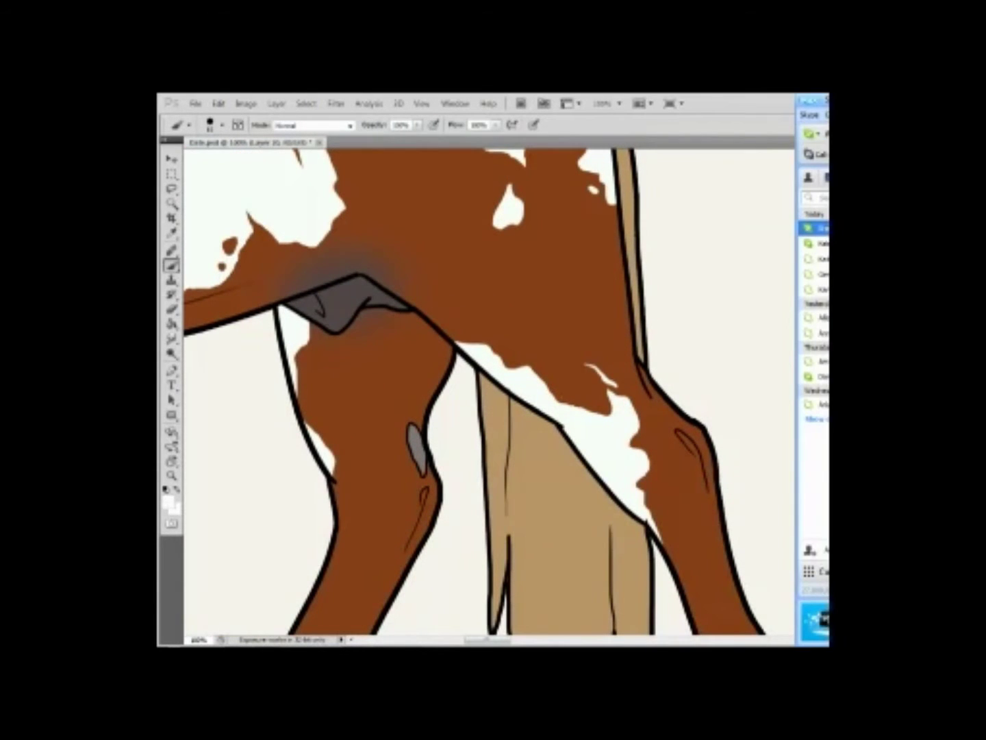
pyautogui.hotkey('alt', 'Tab')
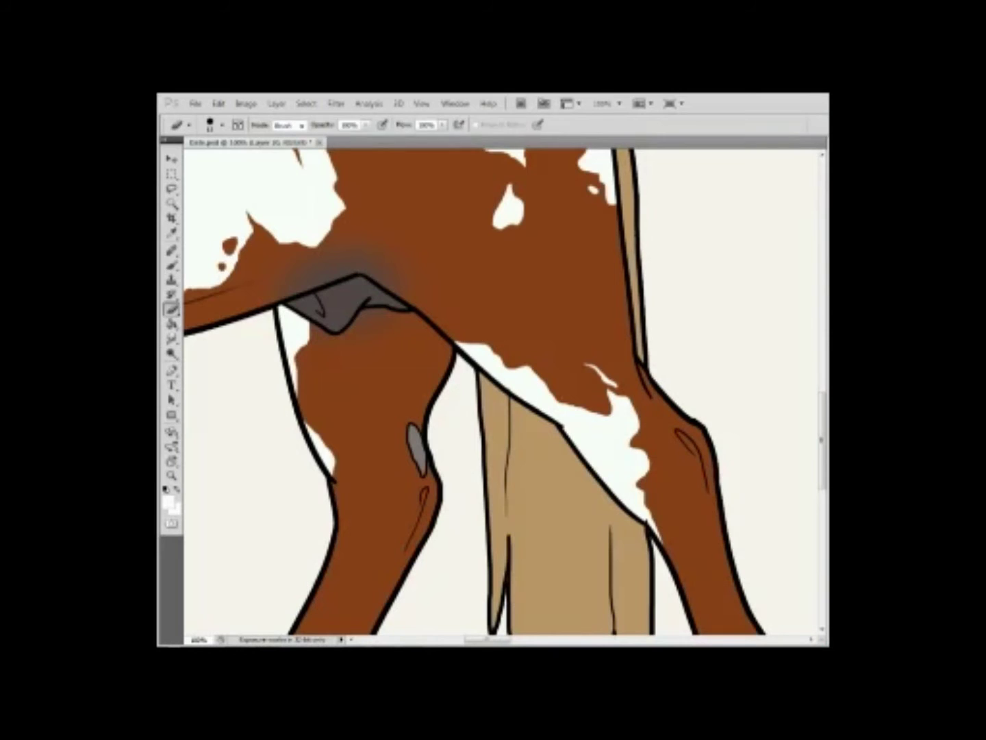
# Select all of the white coat markings on their layer.
pyautogui.press('z')
pyautogui.hotkey('ctrl', '0')
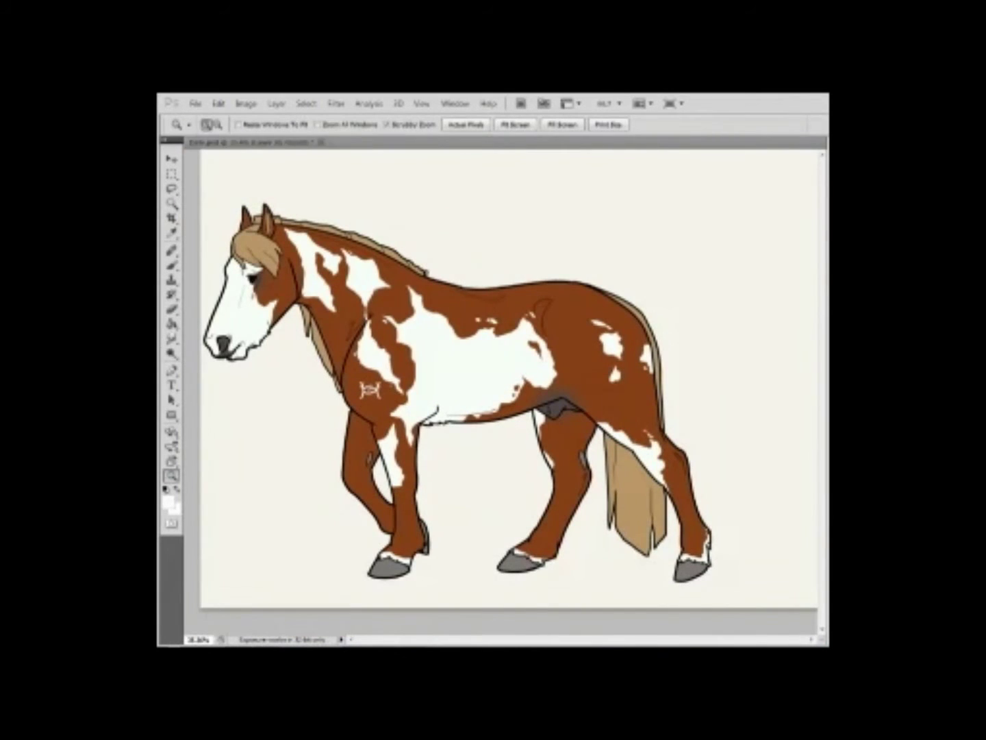
pyautogui.press('e')
pyautogui.moveTo(479, 376); pyautogui.dragTo(507, 394)
pyautogui.press('z')
pyautogui.hotkey('ctrl', '+')
pyautogui.press('b')
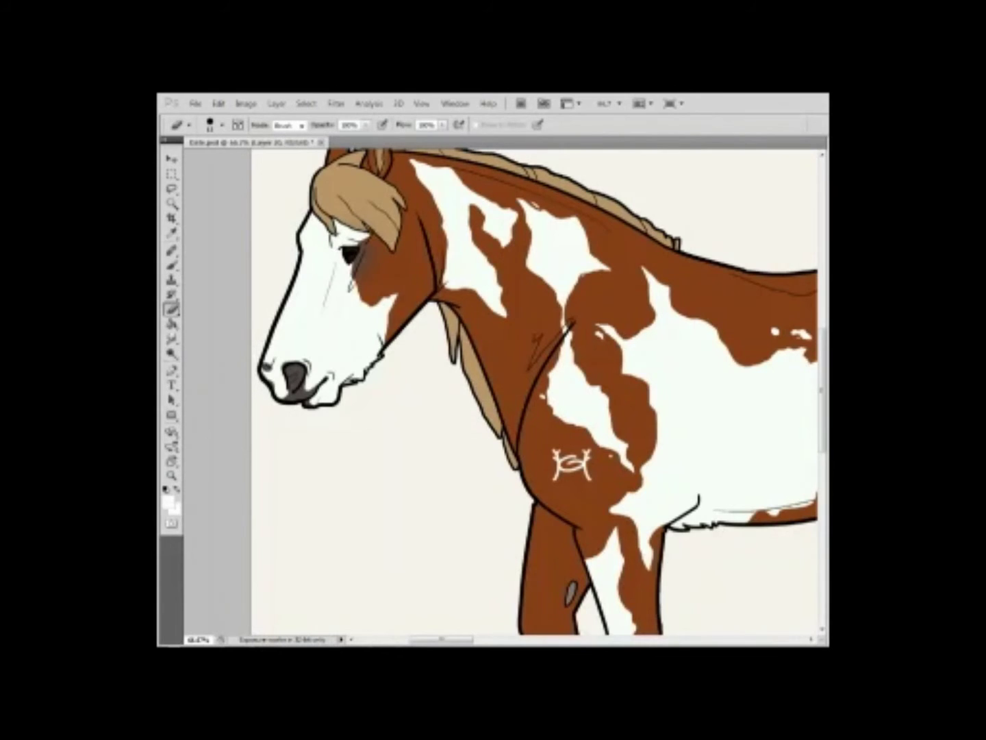
pyautogui.scroll(3, 534, 390)
pyautogui.click(306, 104)
pyautogui.click(330, 229)
pyautogui.press('g')
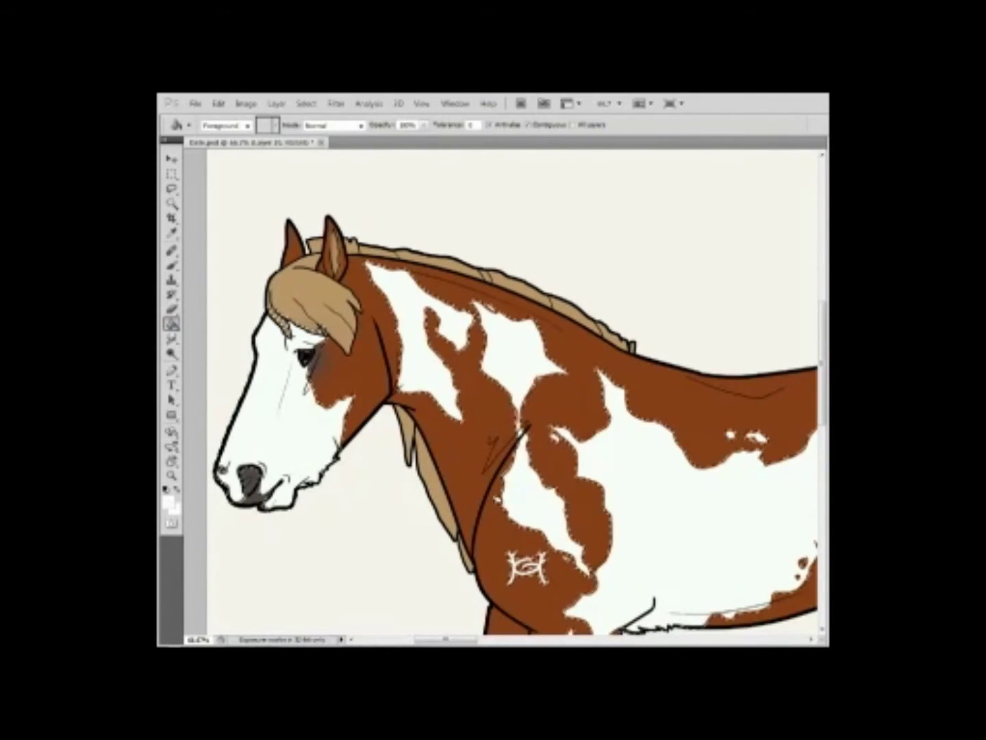
# Soften the edges of the selected white markings against the brown coat.
pyautogui.press('w')
pyautogui.rightClick(392, 279)
pyautogui.click(436, 381)
pyautogui.hotkey('alt', 'BackSpace')
pyautogui.hotkey('ctrl', 'z')
pyautogui.rightClick(465, 288)
pyautogui.click(506, 346)
# Touch up the white face marking along the forehead with the eraser.
pyautogui.press('e')
pyautogui.scroll(-3, 517, 391)
pyautogui.moveTo(650, 445); pyautogui.dragTo(329, 357)
pyautogui.press('z')
pyautogui.moveTo(573, 564); pyautogui.dragTo(508, 563)
pyautogui.moveTo(285, 355)
pyautogui.mouseDown()
pyautogui.moveTo(319, 355)
pyautogui.moveTo(286, 357)
pyautogui.moveTo(309, 358)
pyautogui.mouseUp()
pyautogui.press('e')
pyautogui.press('z')
pyautogui.press('e')
pyautogui.click(274, 356)
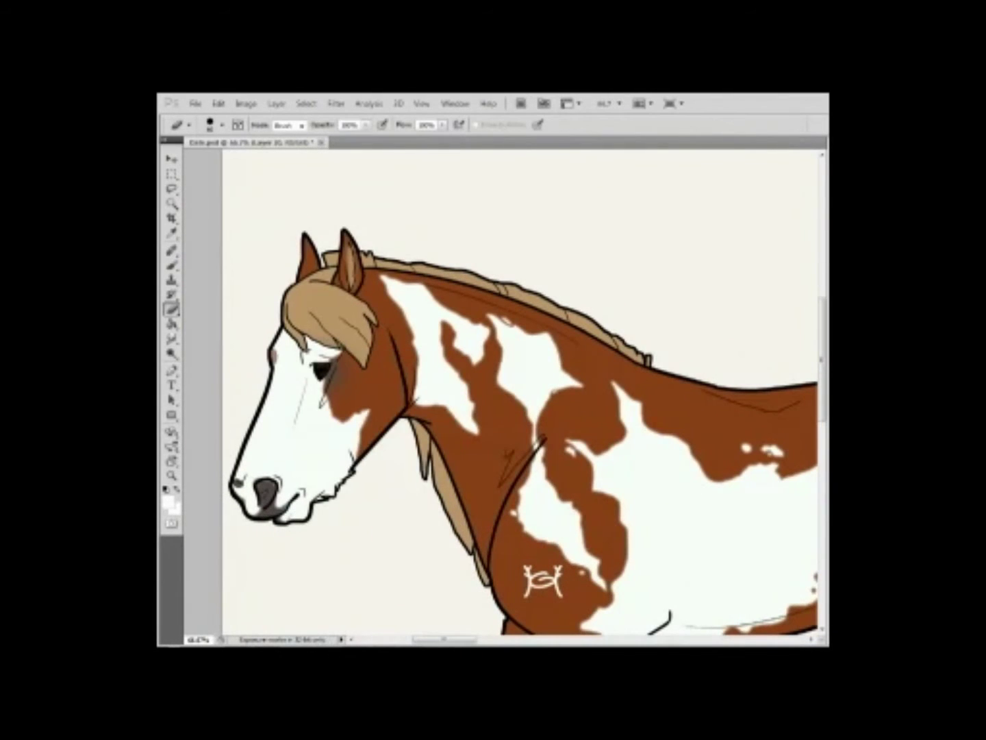
# Paint white streaks into the mane along the crest and in the locks hanging below the neck.
pyautogui.press('z')
pyautogui.hotkey('ctrl', '-')
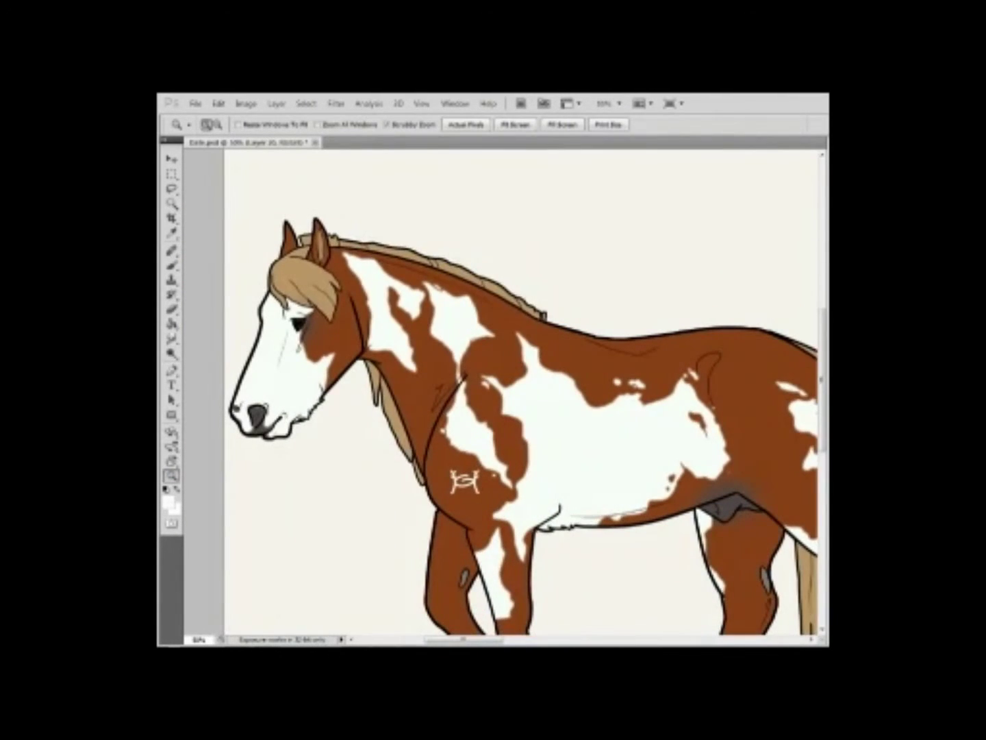
pyautogui.press('i')
pyautogui.press('b')
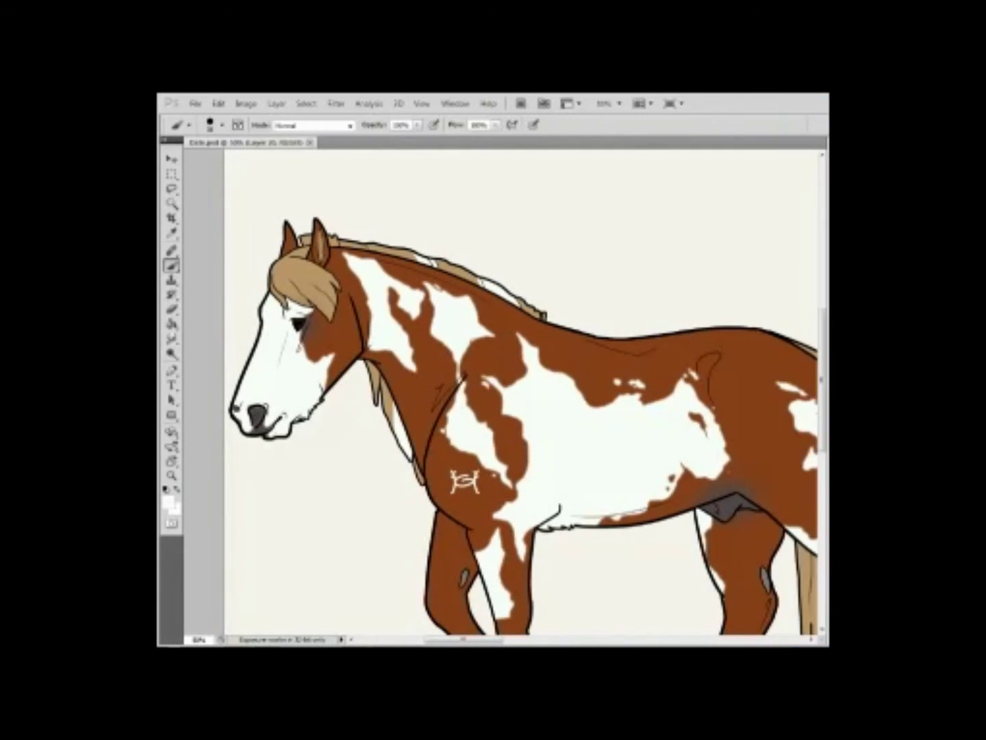
pyautogui.scroll(-1, 526, 394)
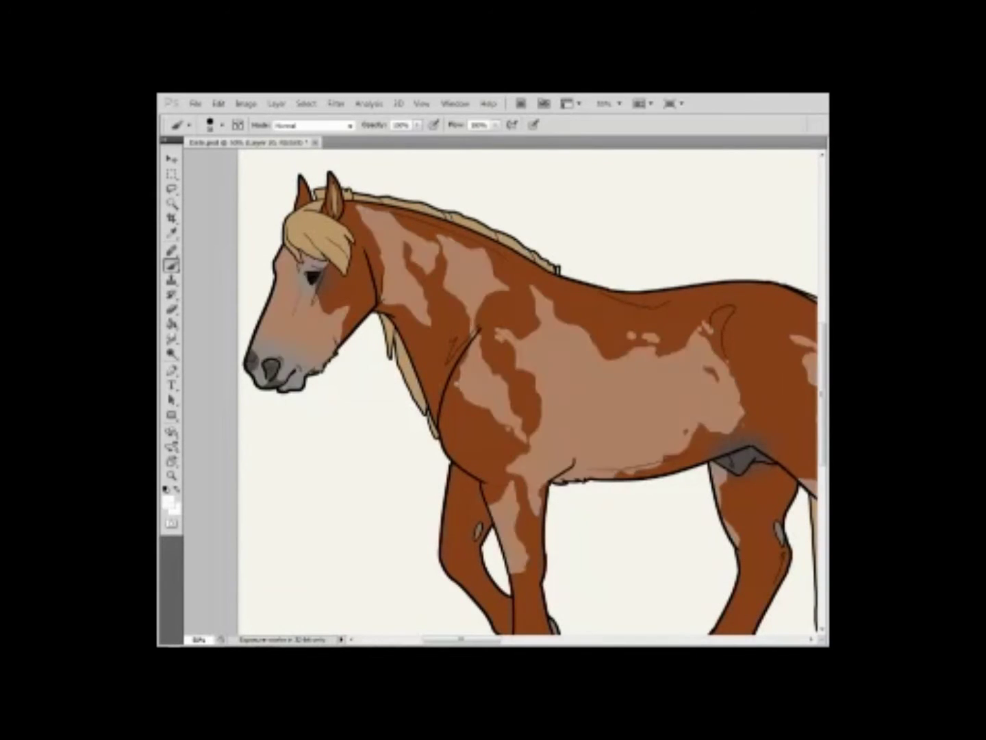
# Paint a small white highlight in the horse's eye.
pyautogui.press('e')
pyautogui.rightClick(538, 352)
pyautogui.press('Escape')
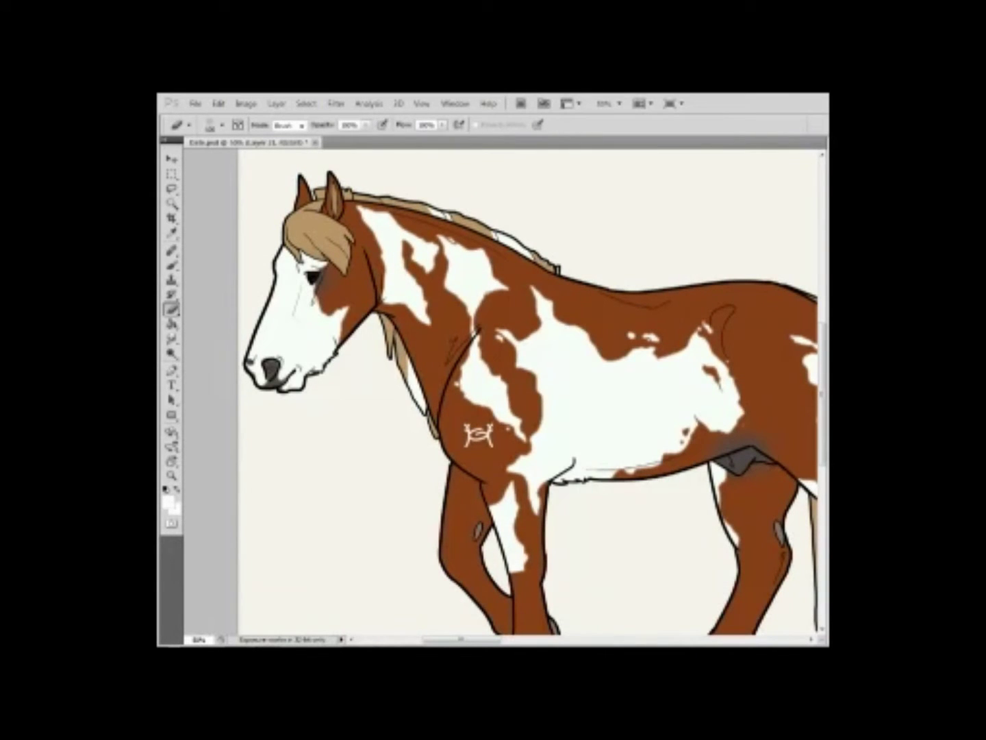
pyautogui.scroll(1, 525, 395)
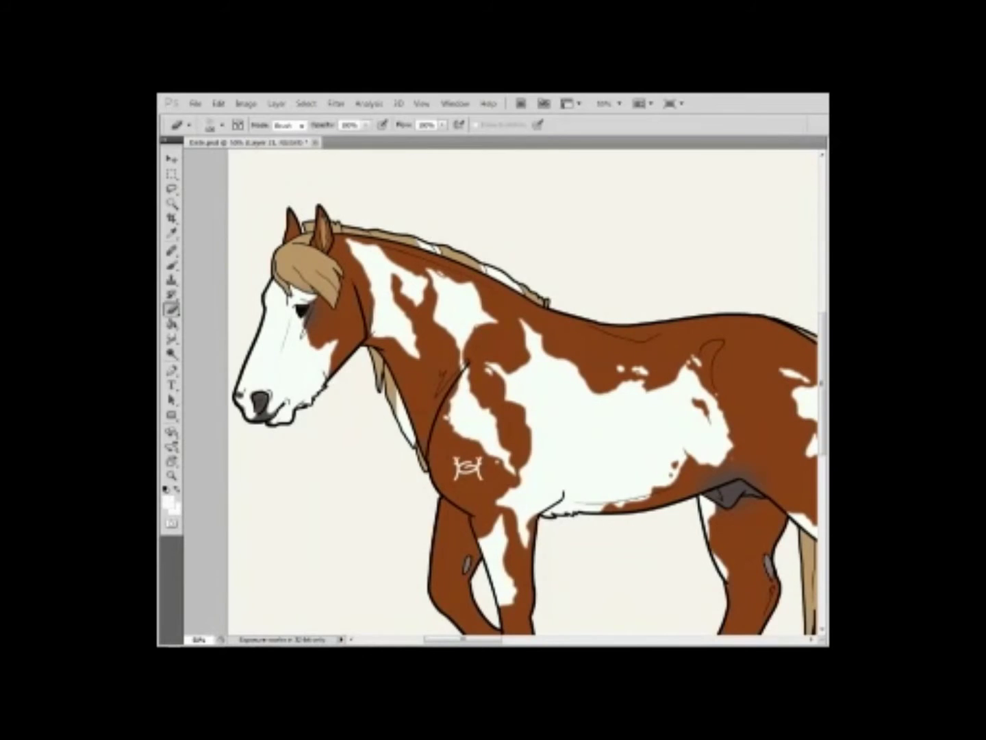
pyautogui.press('b')
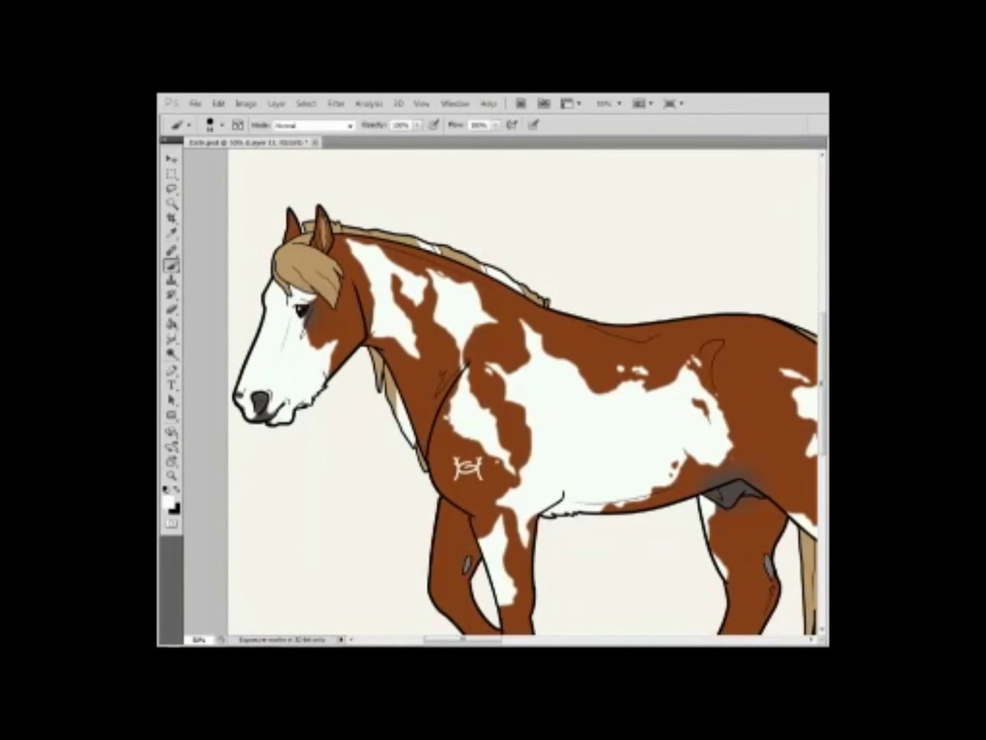
# Paint a soft pale pink tint over the white muzzle of the pinto horse.
pyautogui.press('z')
pyautogui.hotkey('ctrl', '-')
pyautogui.hotkey('ctrl', '-')
pyautogui.hotkey('ctrl', '+')
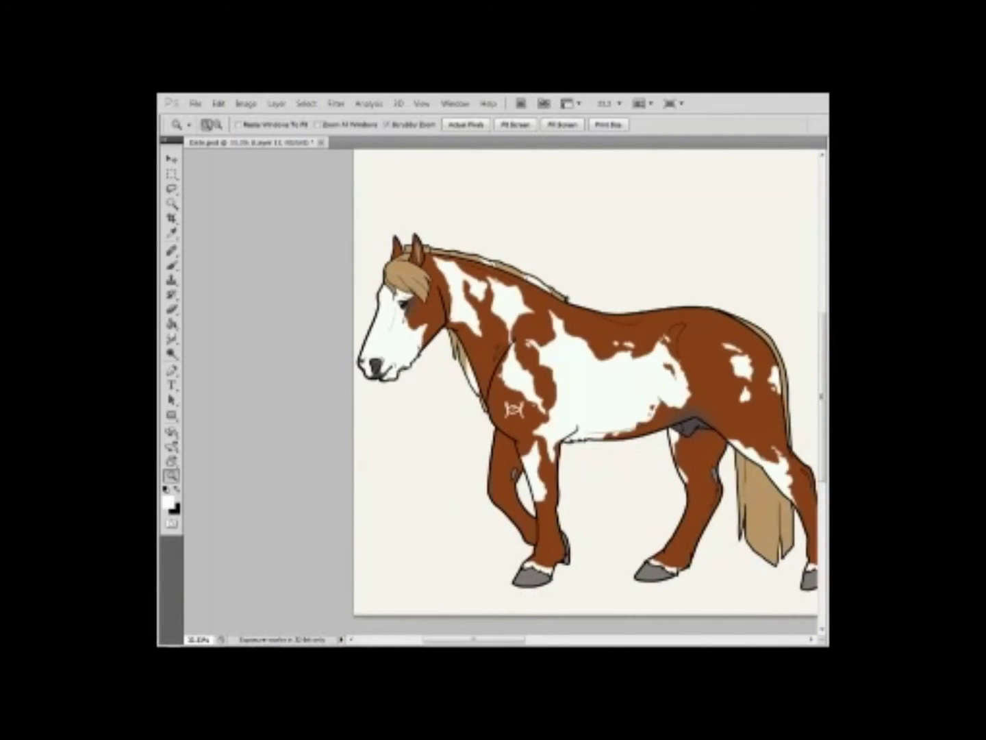
pyautogui.press('i')
pyautogui.click(514, 410)
pyautogui.press('b')
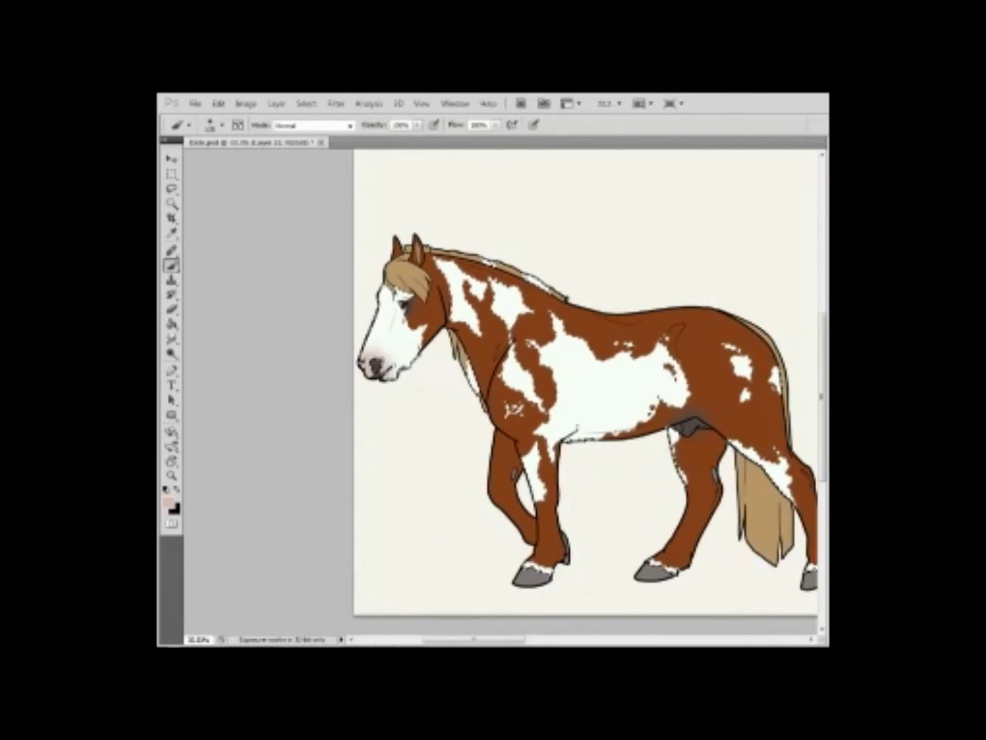
pyautogui.moveTo(387, 367); pyautogui.dragTo(395, 333)
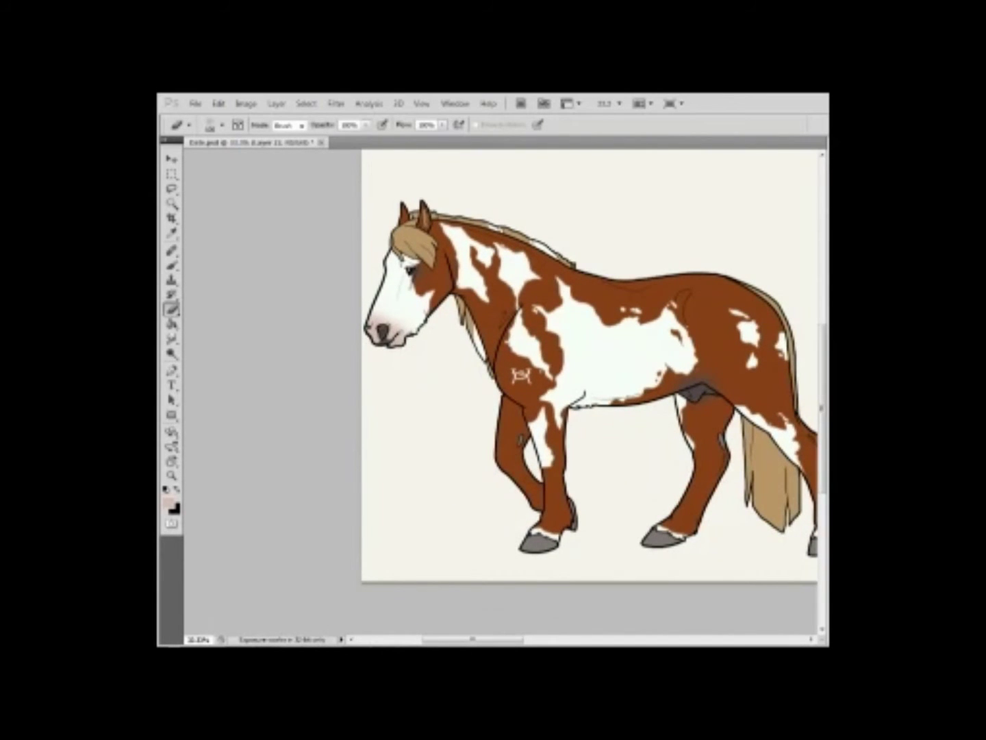
# Clean up the soft shading around the pinto's muzzle and eye with a smaller eraser.
pyautogui.rightClick(450, 325)
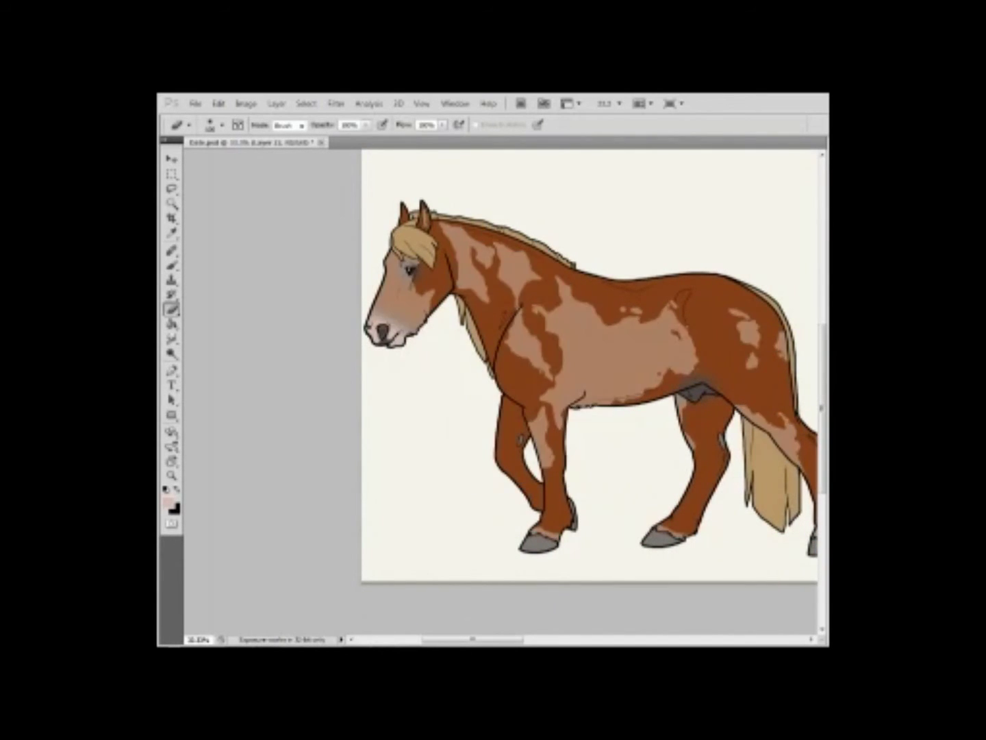
pyautogui.rightClick(422, 275)
pyautogui.press('Escape')
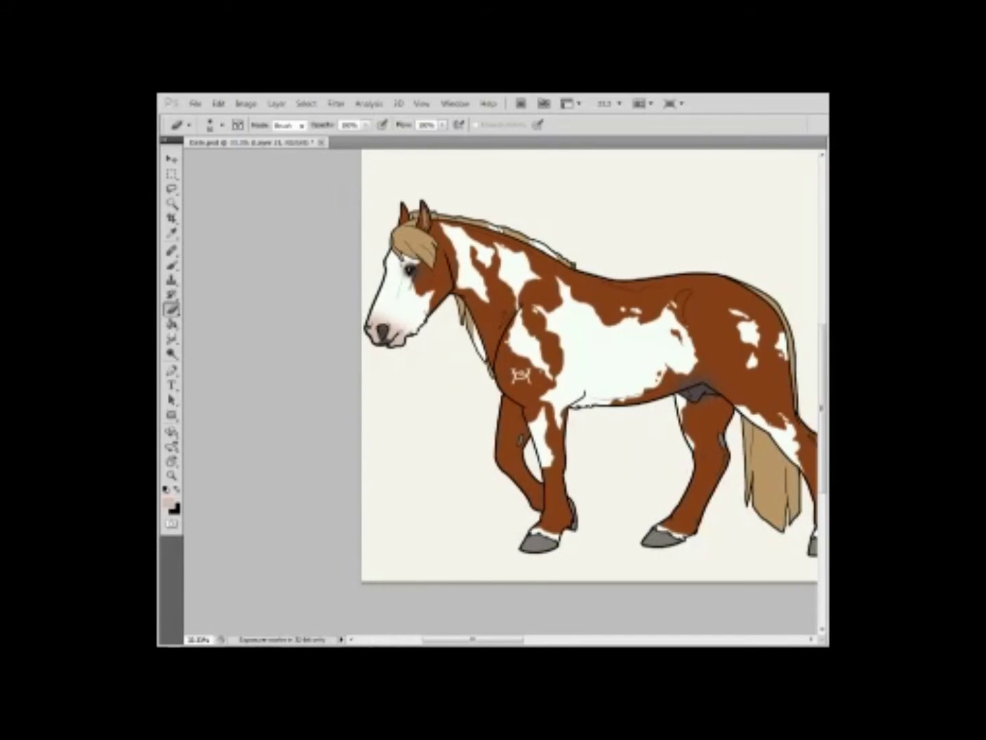
# Lasso the line art of the second horse with the lowered head and copy it onto its own layer.
pyautogui.press('z')
pyautogui.hotkey('ctrl', '-')
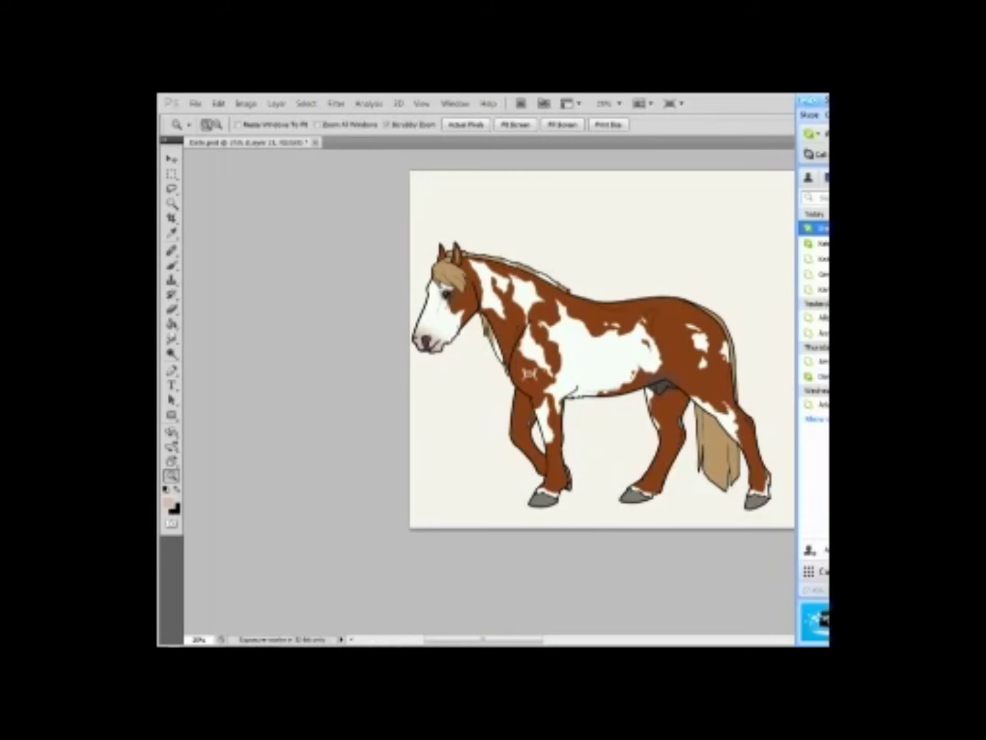
pyautogui.hscroll(5, 526, 342)
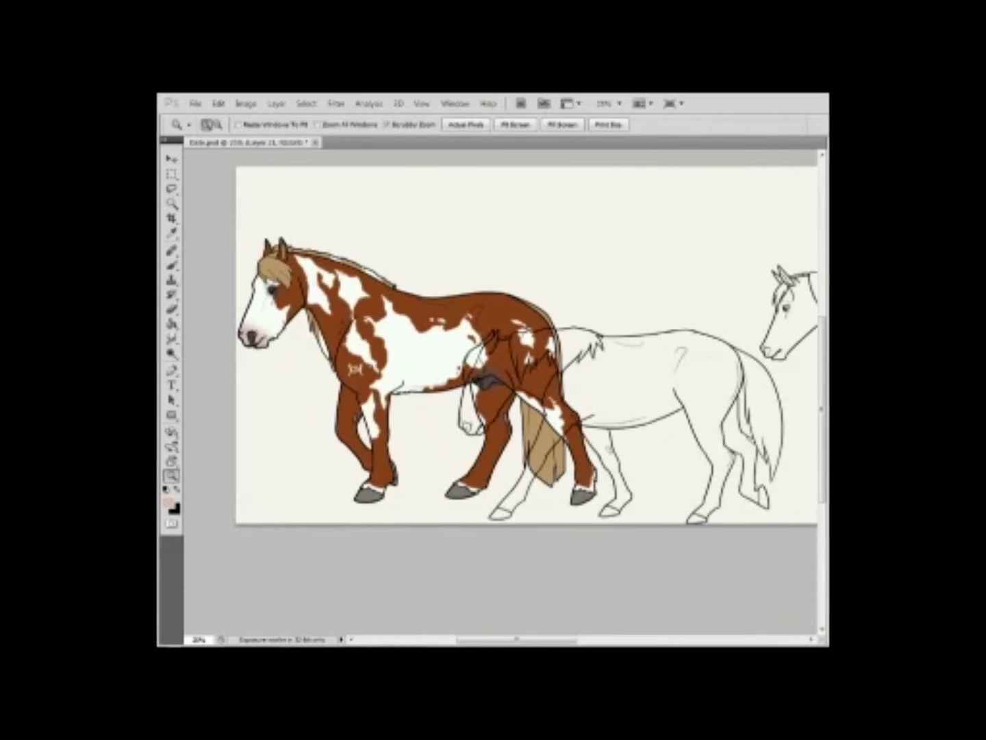
pyautogui.moveTo(507, 305); pyautogui.dragTo(404, 508)
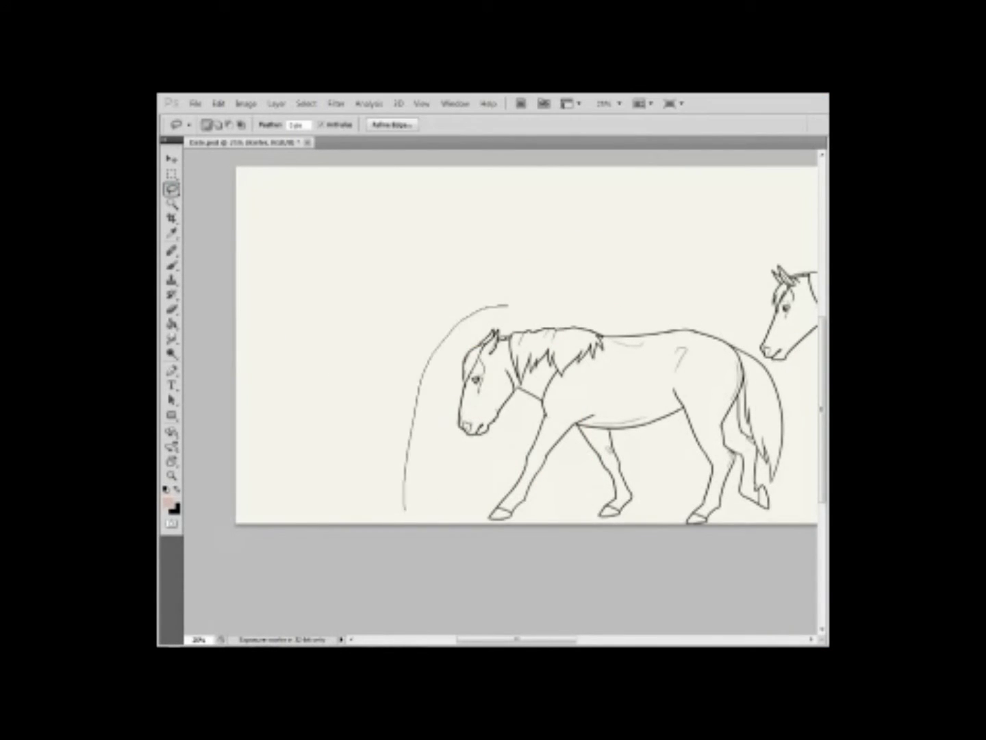
pyautogui.hotkey('ctrl', 'j')
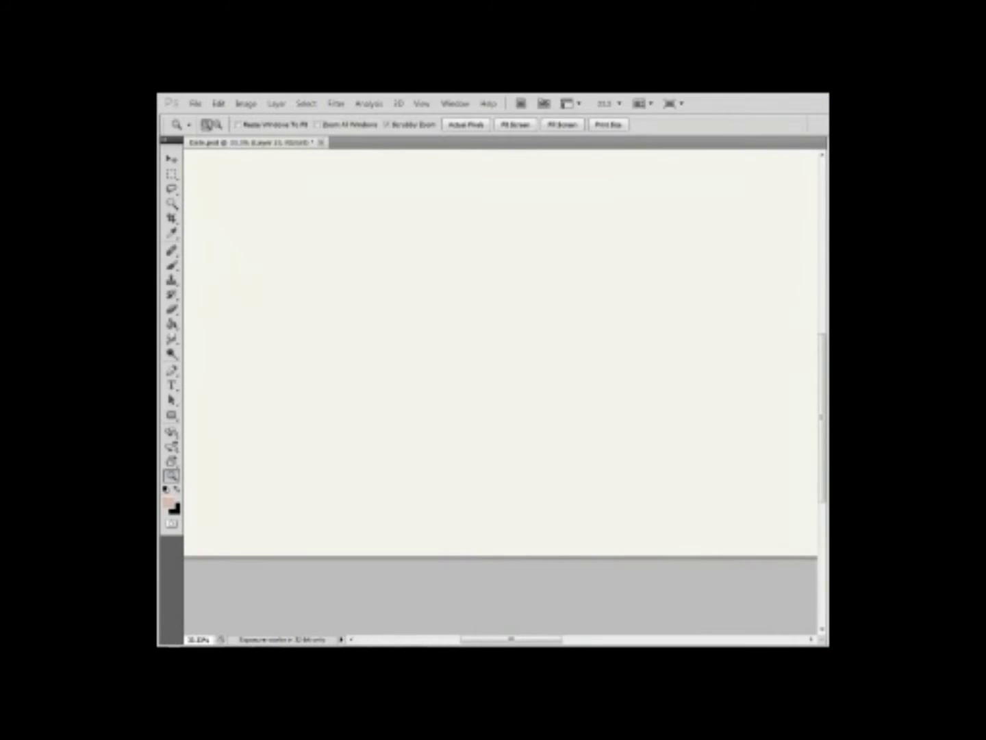
# Open a horse reference image from the HARPG folder.
pyautogui.press('w')
pyautogui.scroll(2, 507, 391)
pyautogui.hotkey('alt', 'f')
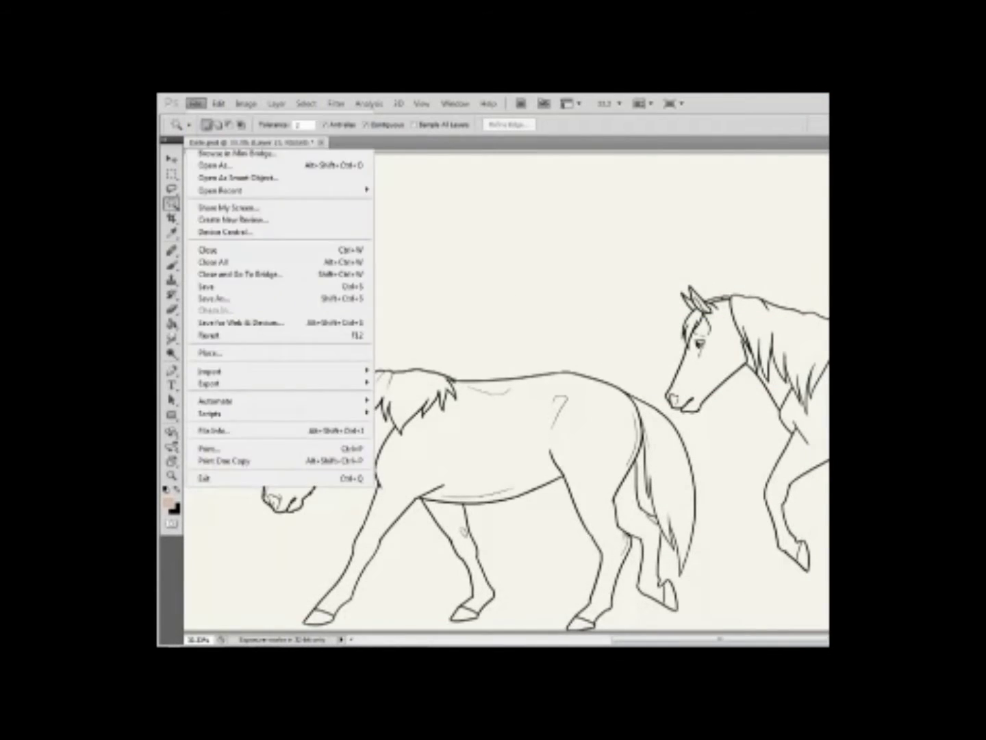
pyautogui.click(207, 128)
pyautogui.click(522, 199)
pyautogui.doubleClick(428, 343)
pyautogui.scroll(-10, 463, 336)
pyautogui.scroll(1, 463, 336)
pyautogui.click(564, 342)
pyautogui.scroll(1, 463, 336)
pyautogui.click(564, 248)
pyautogui.click(588, 476)
# Tile the open documents side by side with the drawing in the wider pane, and open a second horse reference image.
pyautogui.click(642, 103)
pyautogui.click(645, 137)
pyautogui.click(699, 336)
pyautogui.moveTo(662, 384); pyautogui.dragTo(813, 383)
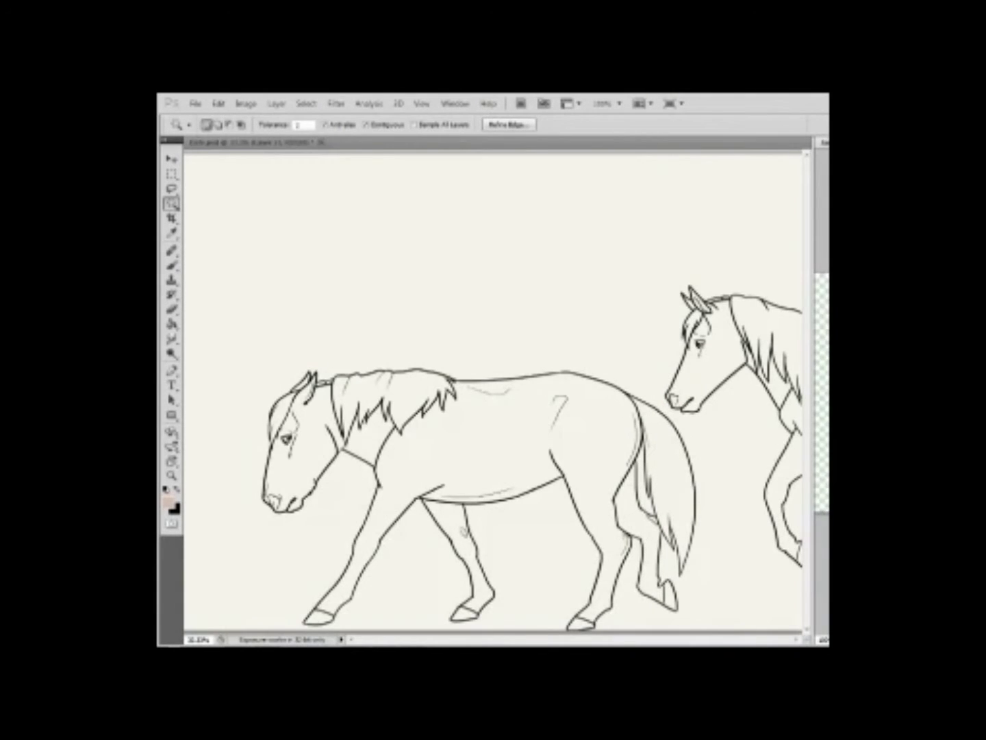
pyautogui.hotkey('ctrl', 'o')
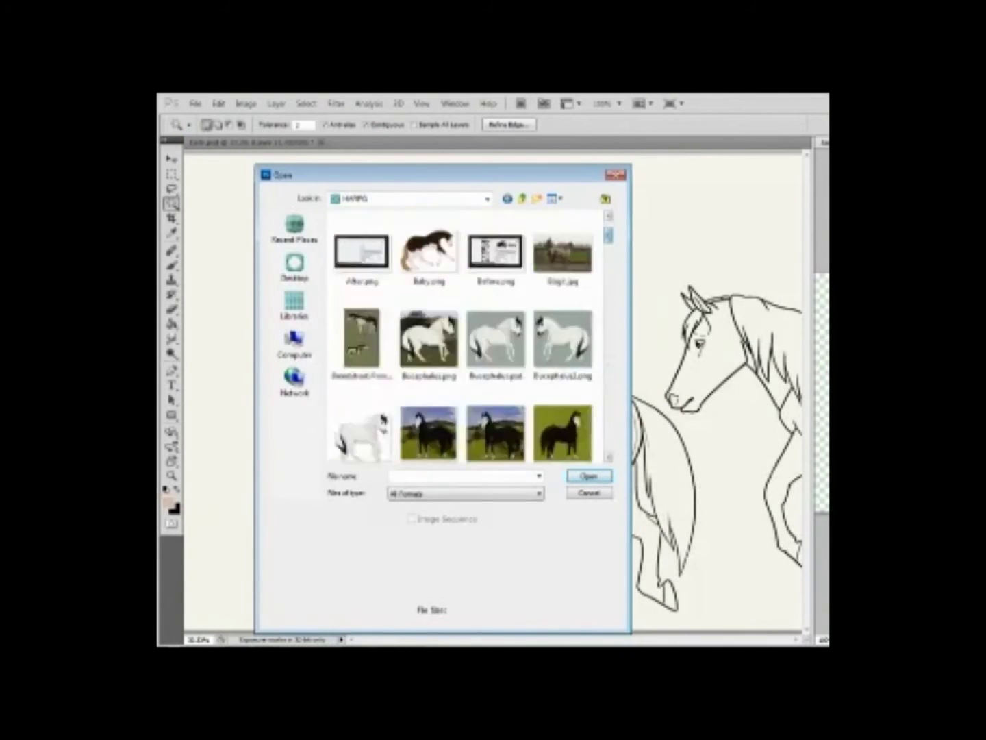
pyautogui.press('Return')
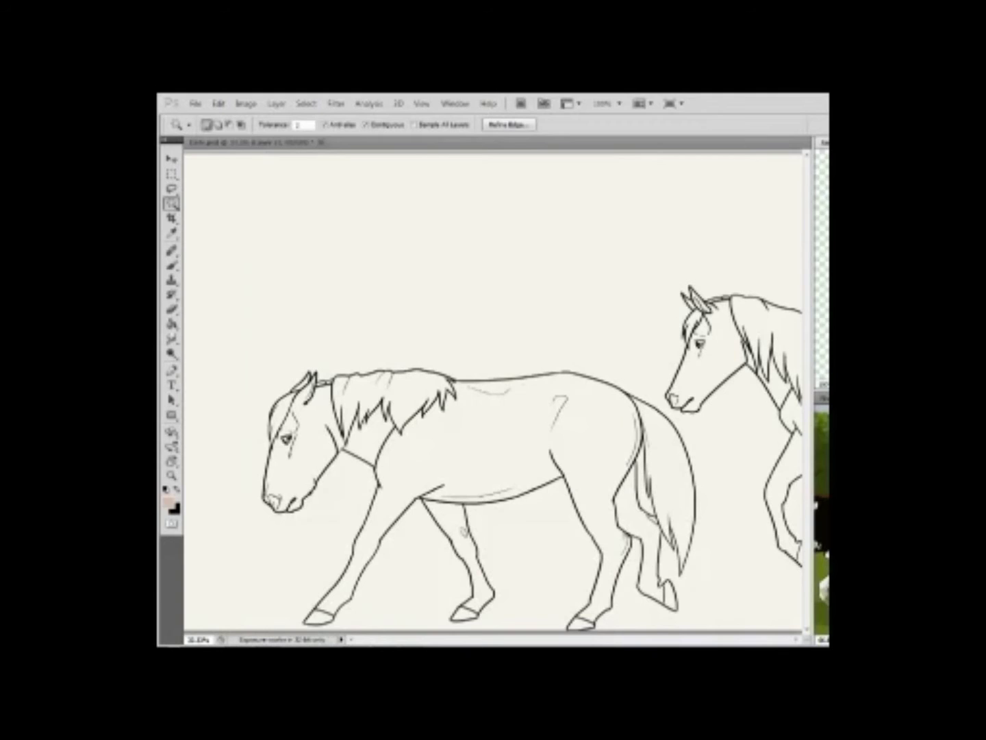
# Select the second horse's whole silhouette and contract the selection inside the outline.
pyautogui.keyDown('shift'); pyautogui.click(483, 592); pyautogui.keyUp('shift')
pyautogui.click(306, 103)
pyautogui.moveTo(329, 240)
pyautogui.click(231, 282)
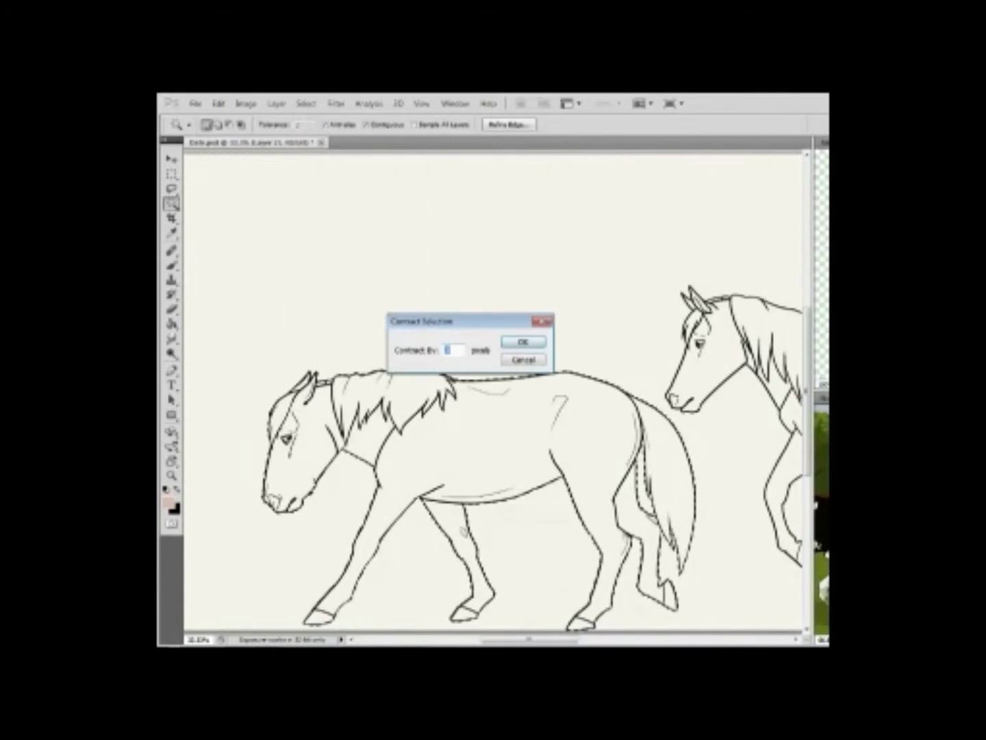
pyautogui.press('Return')
# Fill the selected silhouette with reddish brown, send the layer beneath the line art and deselect.
pyautogui.press('g')
pyautogui.hotkey('alt', 'BackSpace')
pyautogui.click(304, 103)
pyautogui.click(232, 267)
pyautogui.press('Return')
pyautogui.press('x')
pyautogui.hotkey('alt', 'BackSpace')
pyautogui.hotkey('ctrl', '[')
pyautogui.hotkey('ctrl', 'd')
# Select the second horse's mane, forelock, tail, eye, hooves and leg chestnuts with the Magic Wand.
pyautogui.press('w')
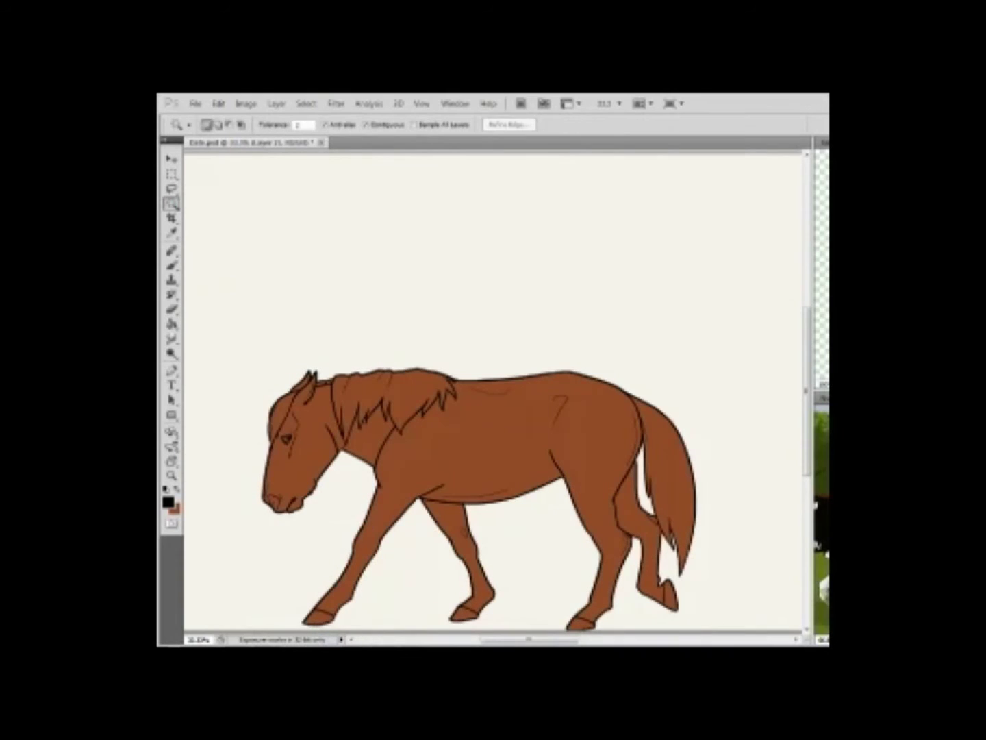
pyautogui.hotkey('ctrl', '+')
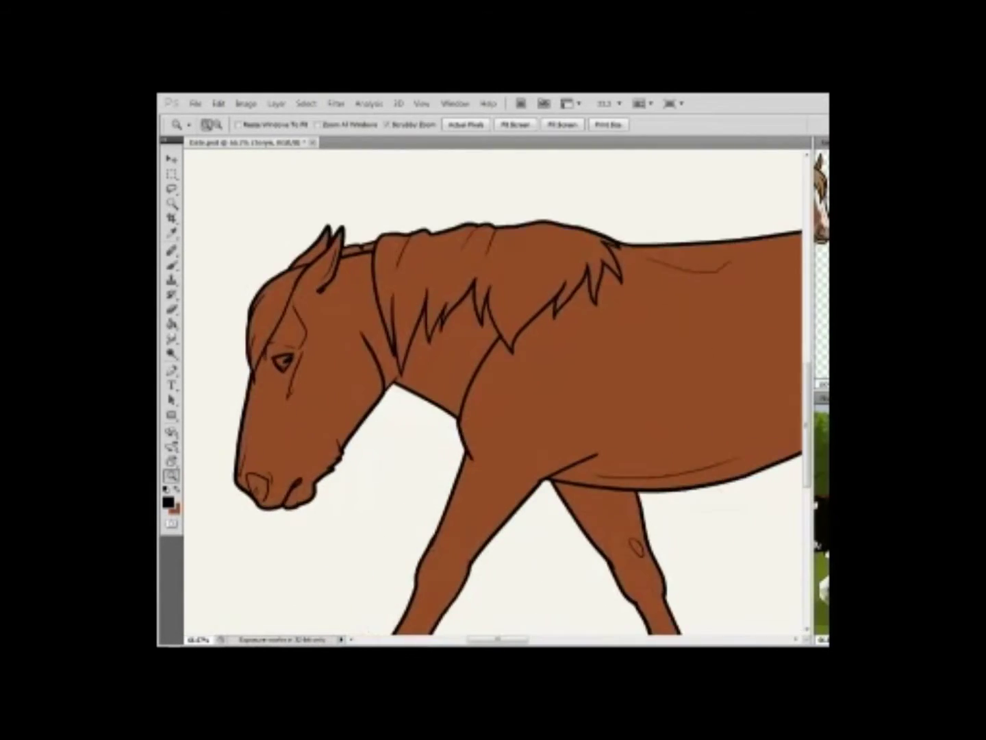
pyautogui.hscroll(5, 493, 390)
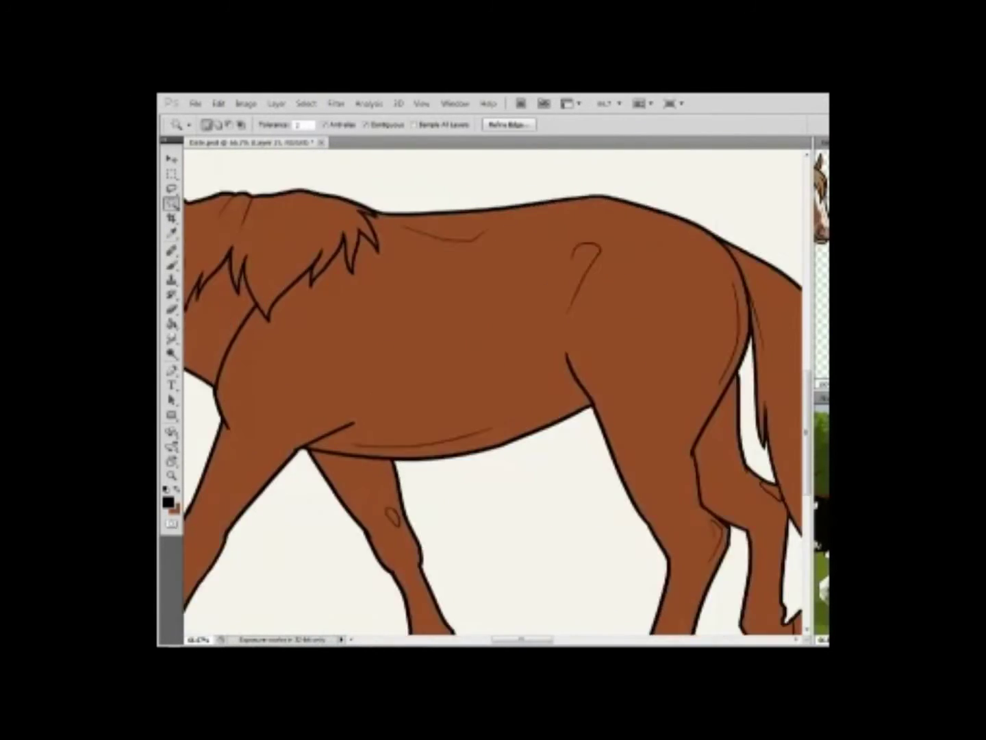
pyautogui.scroll(-4, 493, 391)
pyautogui.hscroll(-5, 494, 390)
pyautogui.scroll(4, 493, 390)
pyautogui.hscroll(-3, 493, 391)
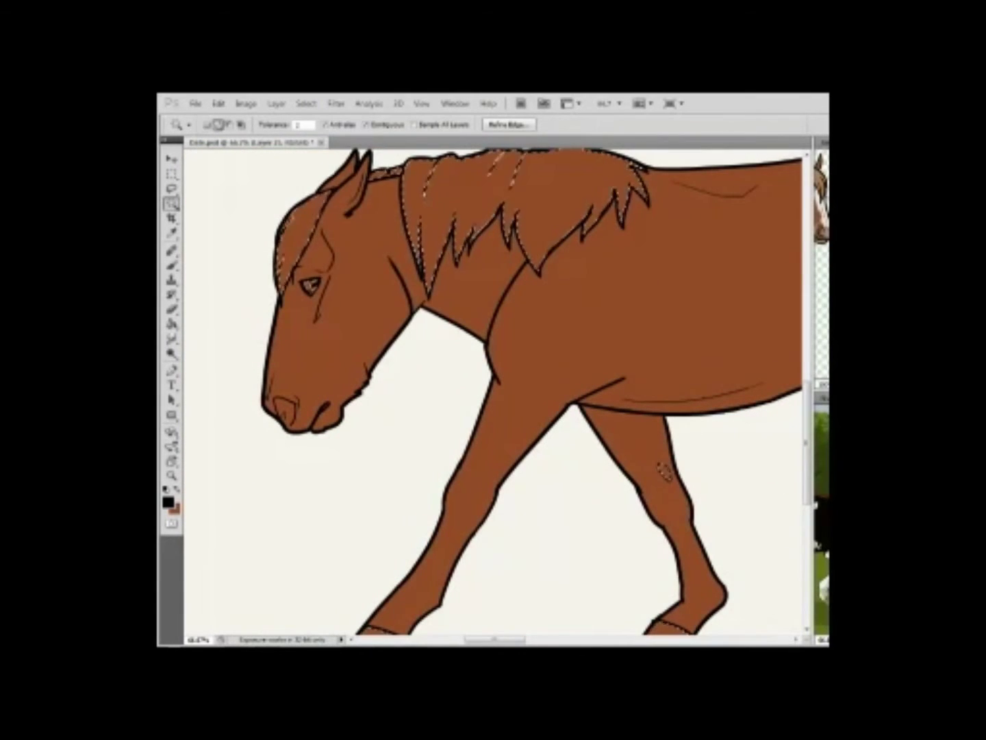
# Fill the selected mane, tail, eye, hoof and chestnut areas with tan, then deselect.
pyautogui.press('i')
pyautogui.hotkey('alt', 's')
pyautogui.press('Escape')
pyautogui.press('b')
pyautogui.hotkey('alt', 'BackSpace')
pyautogui.hotkey('ctrl', 'd')
# Recolour the second horse's hooves lighter tan and its leg chestnuts dark grey-brown.
pyautogui.scroll(-3, 494, 390)
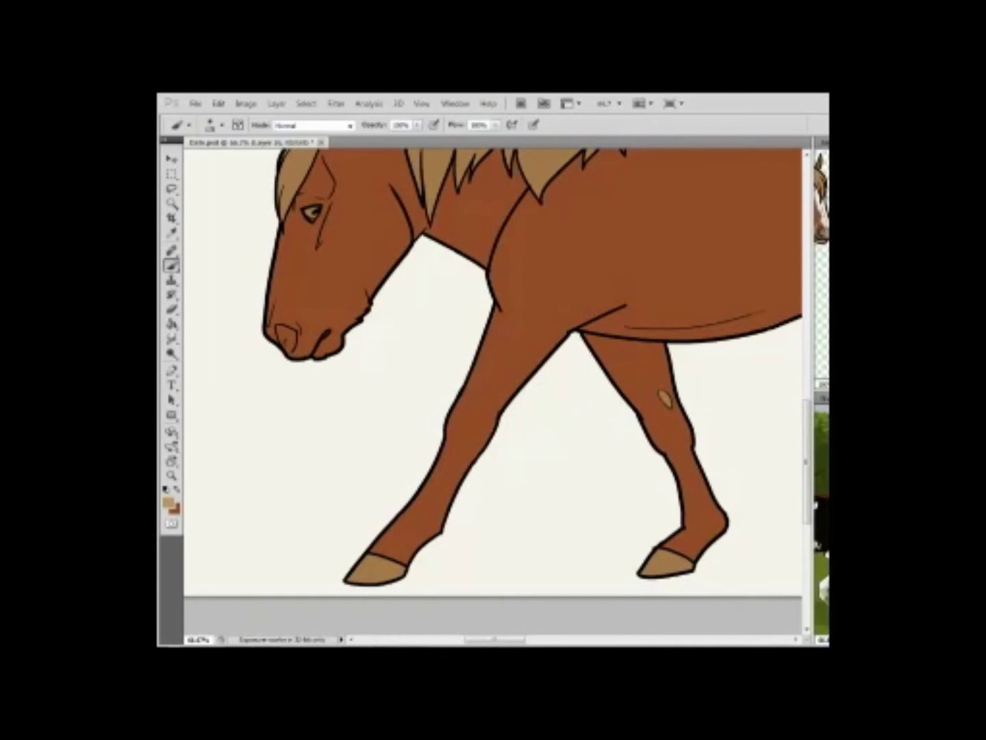
pyautogui.hscroll(3, 493, 391)
pyautogui.press('i')
pyautogui.hscroll(-4, 493, 390)
pyautogui.press('b')
pyautogui.hscroll(3, 493, 356)
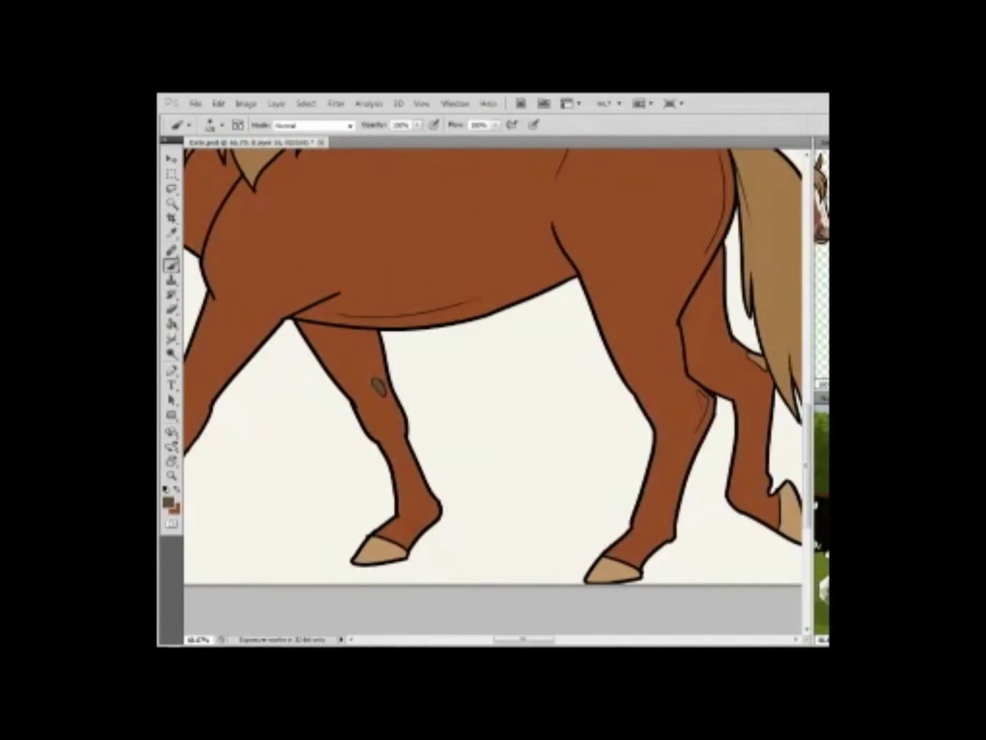
# Paint the second horse's eye dark brown.
pyautogui.scroll(5, 493, 391)
pyautogui.hscroll(-3, 493, 391)
pyautogui.press('i')
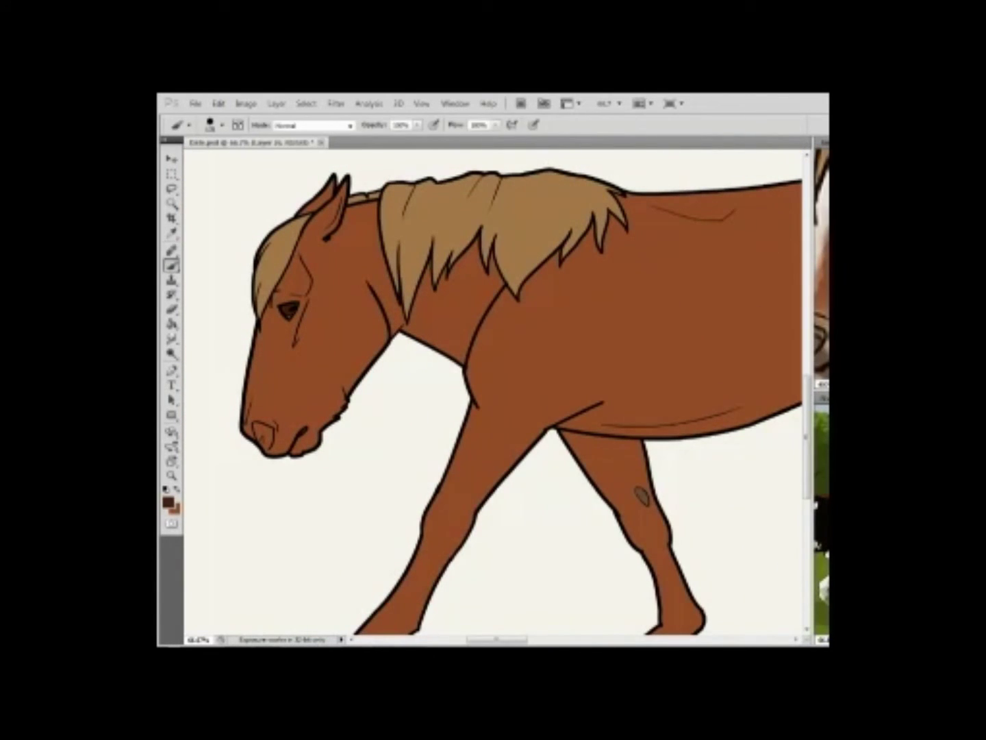
pyautogui.click(167, 502)
pyautogui.press('Return')
pyautogui.press('b')
pyautogui.rightClick(339, 319)
pyautogui.press('Escape')
pyautogui.press('i')
pyautogui.press('b')
pyautogui.scroll(-3, 493, 391)
pyautogui.scroll(3, 494, 391)
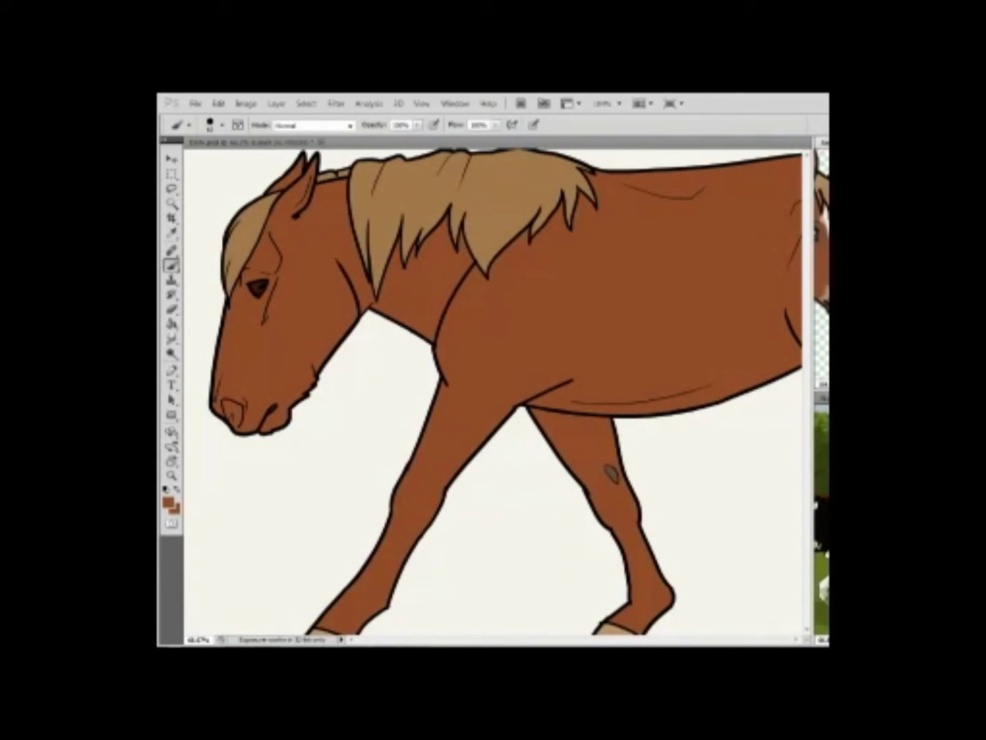
# Paint a white blaze down the second horse's face and a white patch on its lower lip, refining the edges.
pyautogui.press('i')
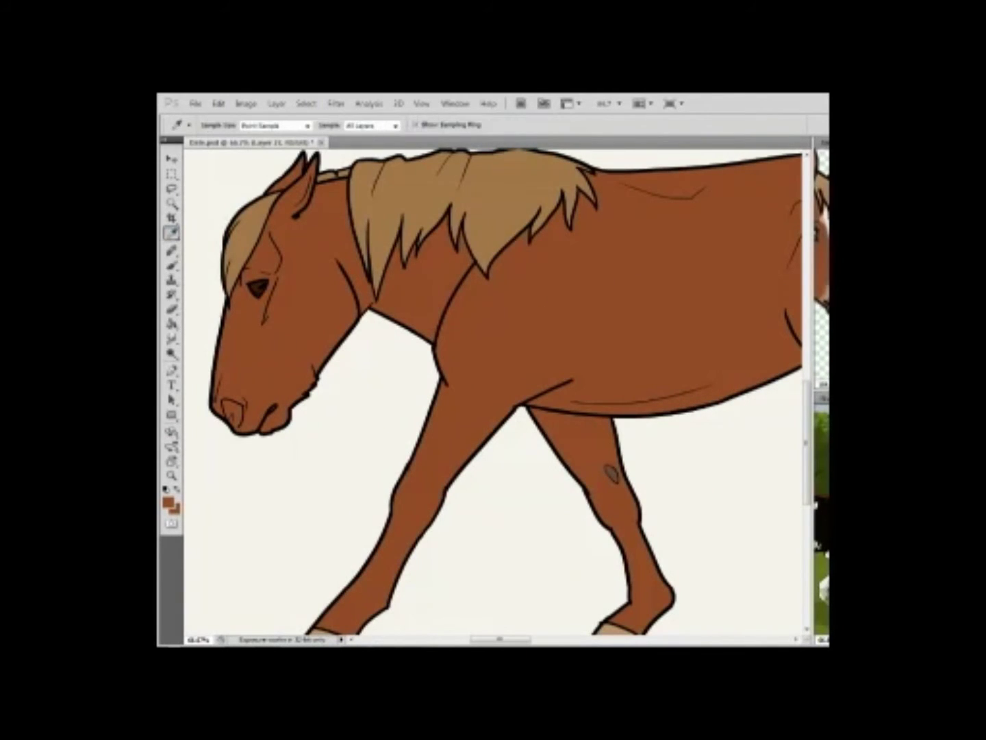
pyautogui.press('b')
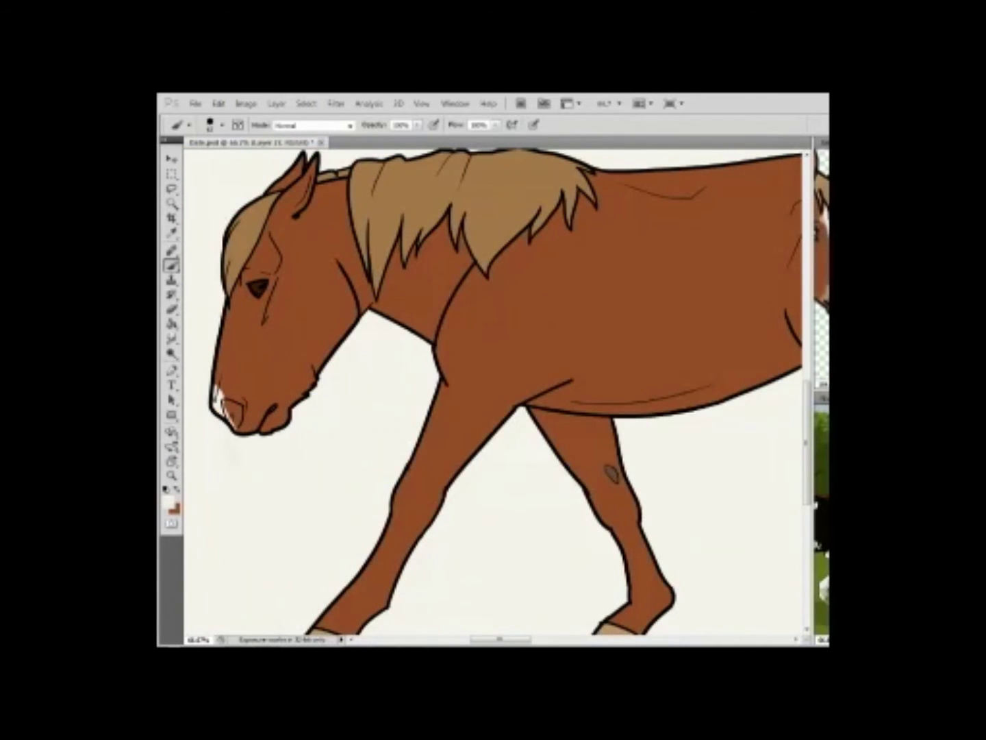
pyautogui.hotkey('ctrl', 'z')
pyautogui.click(267, 426)
pyautogui.rightClick(266, 418)
pyautogui.press('Escape')
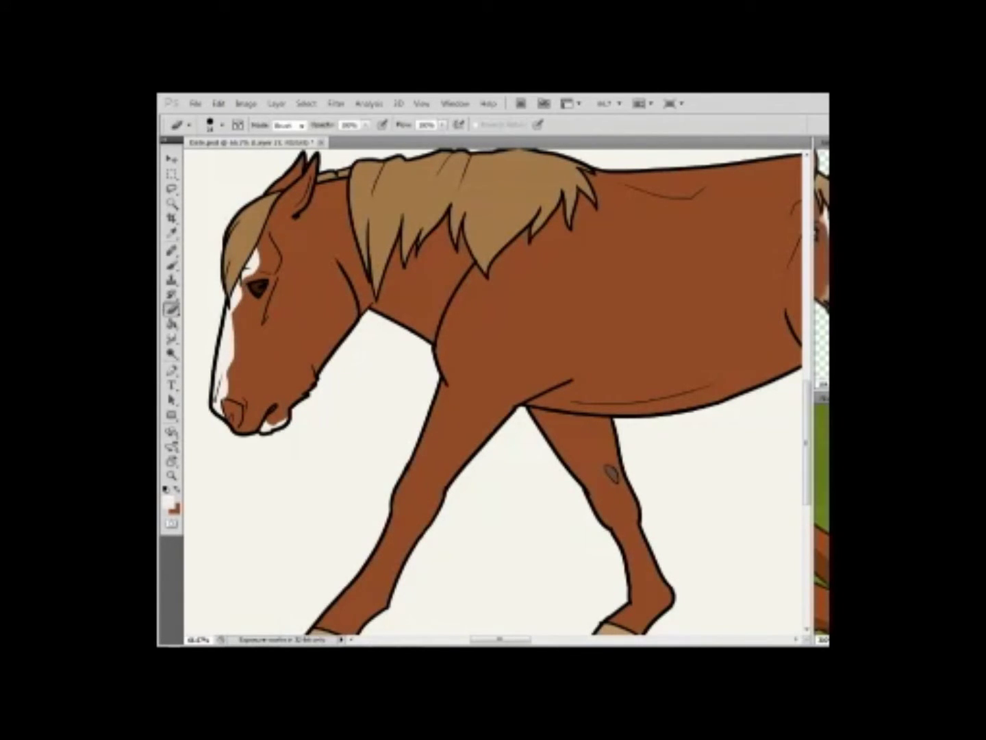
# Paint white coronets above the front hooves and tall white stockings on both hind legs, tidying the edges with the eraser.
pyautogui.scroll(-5, 494, 391)
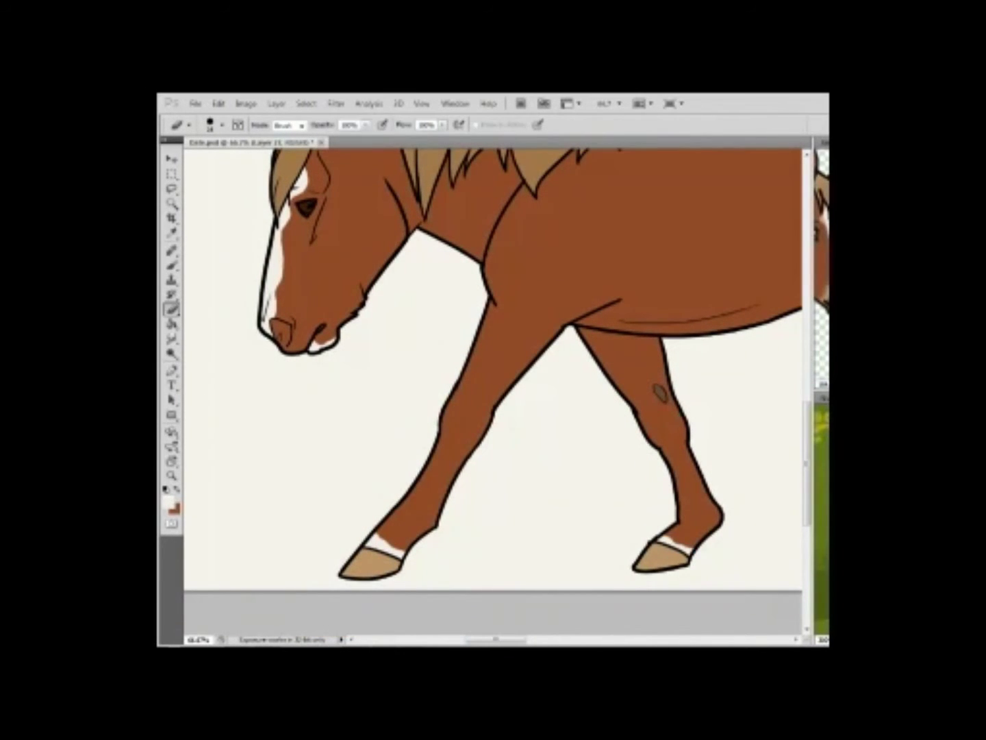
pyautogui.scroll(1, 494, 369)
pyautogui.hscroll(5, 493, 369)
pyautogui.moveTo(597, 430)
pyautogui.mouseDown()
pyautogui.moveTo(645, 453)
pyautogui.moveTo(578, 582)
pyautogui.mouseUp()
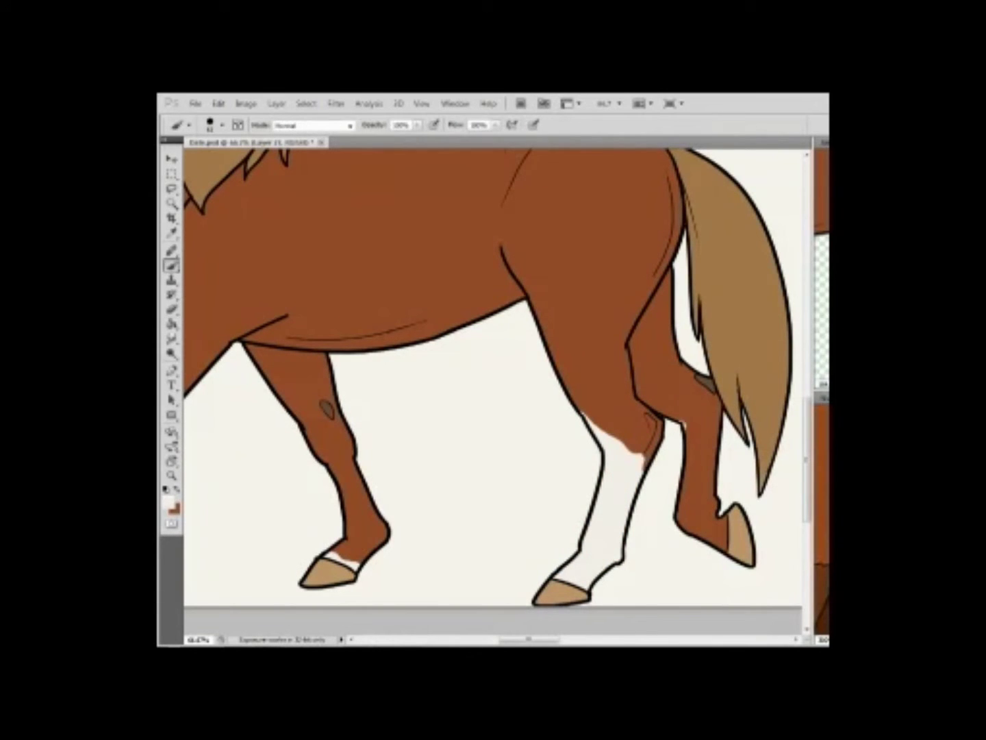
pyautogui.moveTo(694, 426); pyautogui.dragTo(716, 538)
pyautogui.press('e')
# Paint soft dark grey-brown shading over the second horse's nostril and muzzle.
pyautogui.press('z')
pyautogui.hotkey('ctrl', '-')
pyautogui.hotkey('ctrl', '-')
pyautogui.press('i')
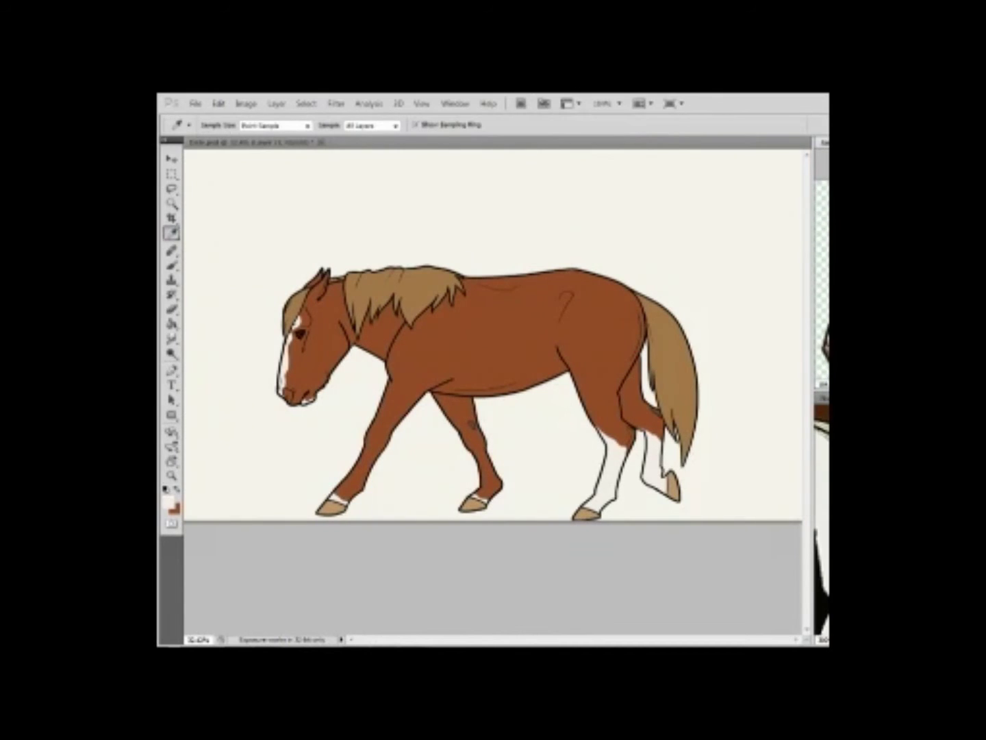
pyautogui.press('b')
pyautogui.rightClick(305, 400)
pyautogui.press('Return')
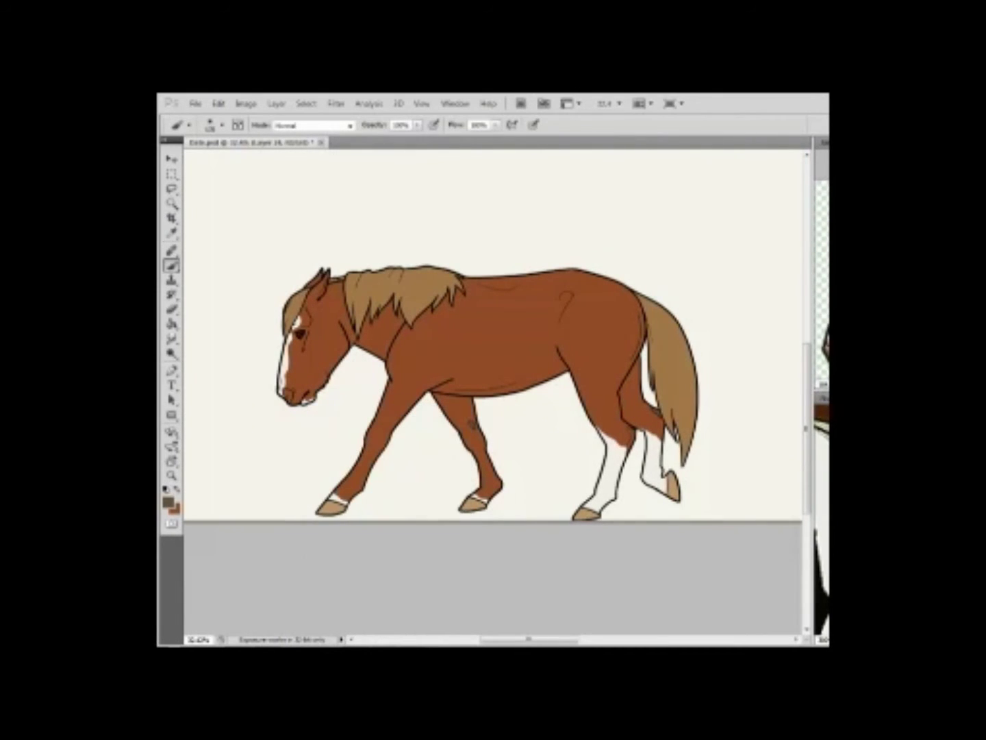
pyautogui.rightClick(301, 397)
pyautogui.press('Return')
pyautogui.moveTo(285, 394); pyautogui.dragTo(308, 401)
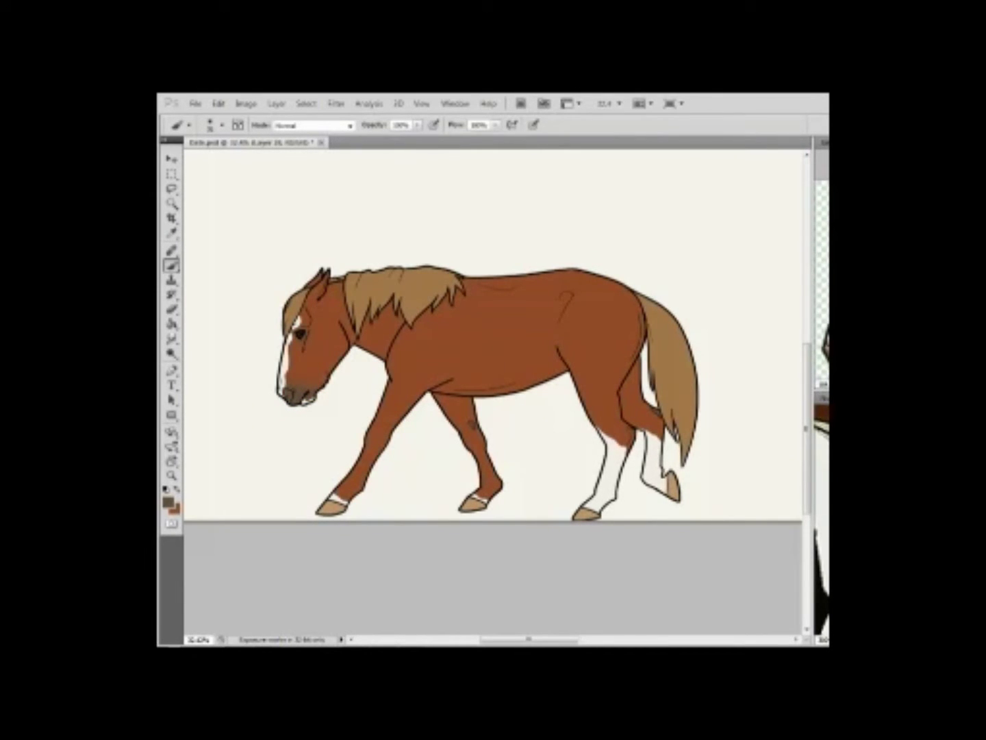
# Blend soft light tan highlights into the second horse's mane, forelock and tail.
pyautogui.keyDown('alt'); pyautogui.click(351, 315); pyautogui.keyUp('alt')
pyautogui.rightClick(419, 265)
pyautogui.press('Return')
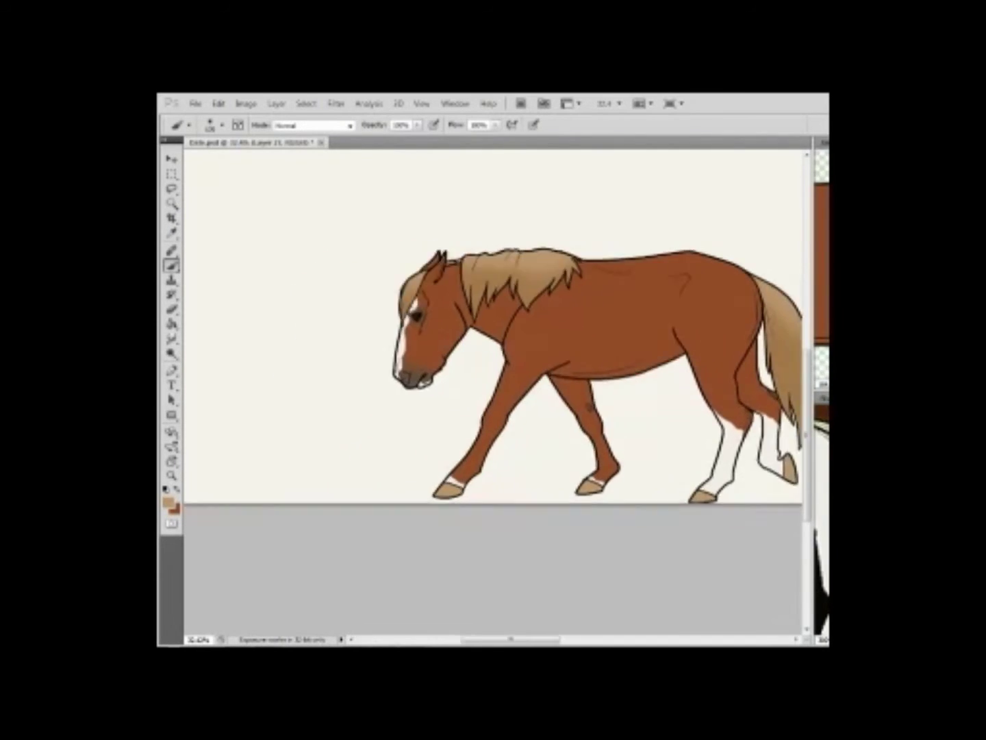
# Reselect the second horse's silhouette and paint a soft light tan band across the face above the dark muzzle.
pyautogui.press('i')
pyautogui.press('b')
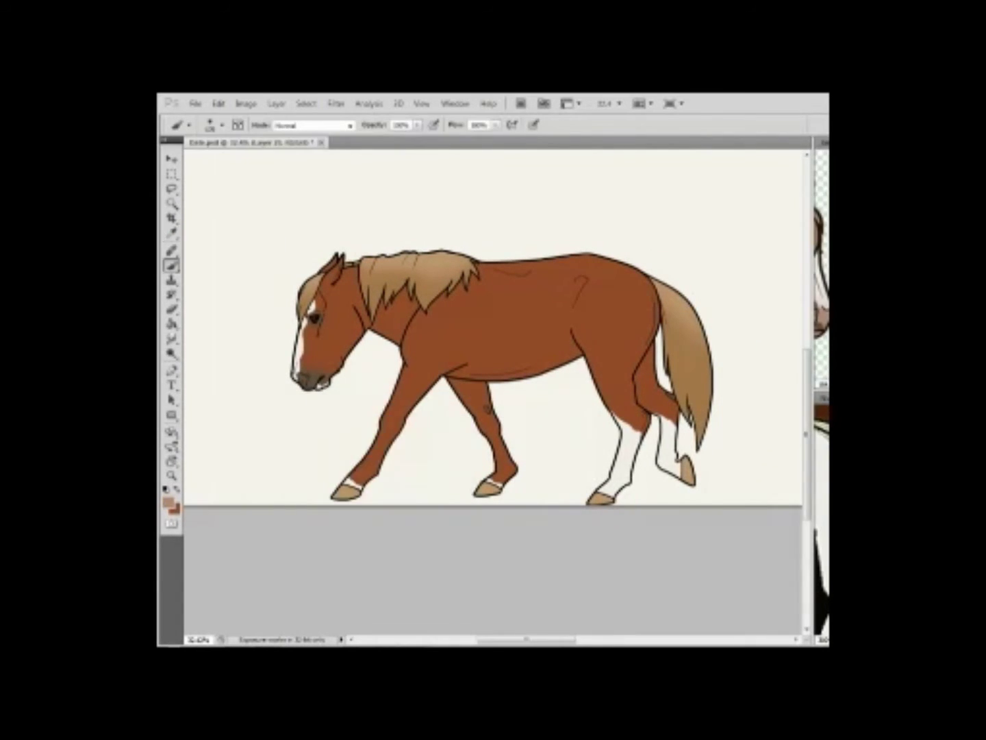
pyautogui.hscroll(-3, 493, 328)
pyautogui.hotkey('ctrl', 'shift', 'd')
pyautogui.rightClick(379, 373)
pyautogui.moveTo(339, 368); pyautogui.dragTo(369, 372)
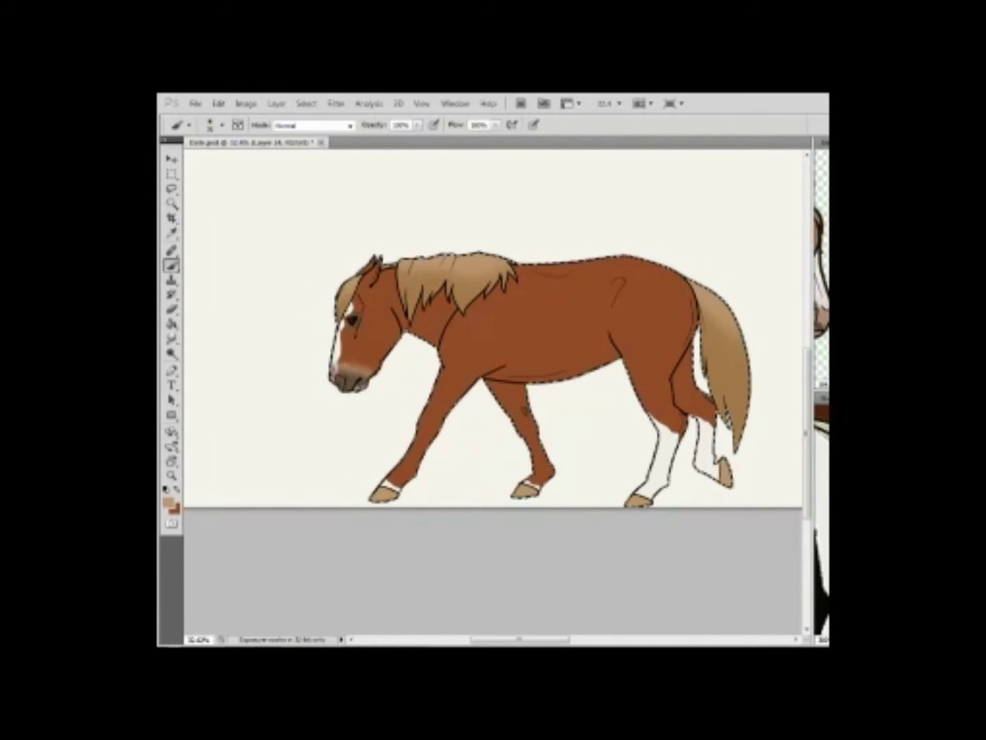
pyautogui.rightClick(374, 346)
pyautogui.press('Escape')
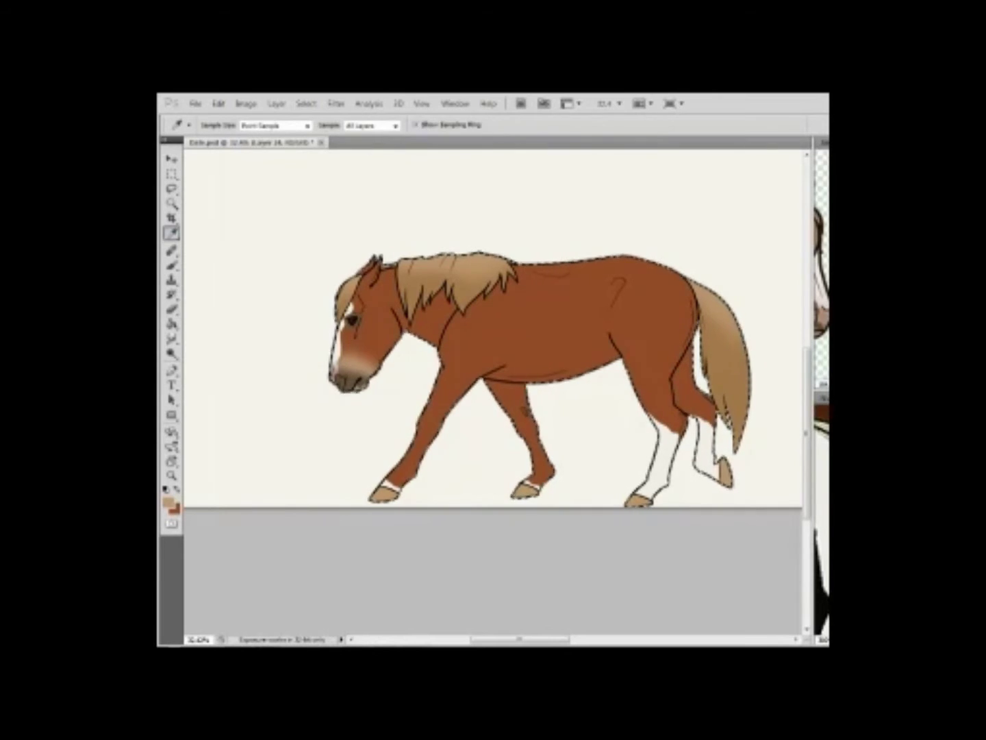
# Try to isolate the third horse's hindquarters and tail with freehand lasso selections.
pyautogui.keyDown('alt'); pyautogui.click(376, 372); pyautogui.keyUp('alt')
pyautogui.press('z')
pyautogui.scroll(2, 493, 336)
pyautogui.scroll(-3, 493, 335)
pyautogui.scroll(2, 493, 336)
pyautogui.moveTo(719, 384); pyautogui.dragTo(400, 374)
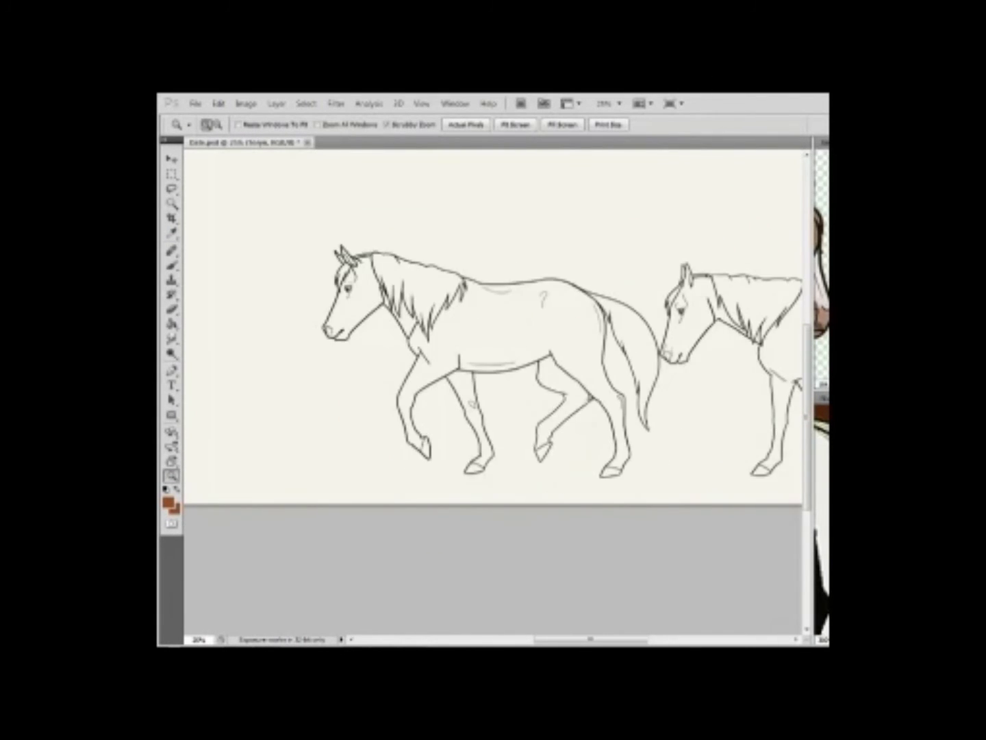
pyautogui.click(650, 344)
pyautogui.click(650, 344)
pyautogui.press('l')
pyautogui.moveTo(479, 252)
pyautogui.mouseDown()
pyautogui.moveTo(401, 328)
pyautogui.moveTo(661, 350)
pyautogui.mouseUp()
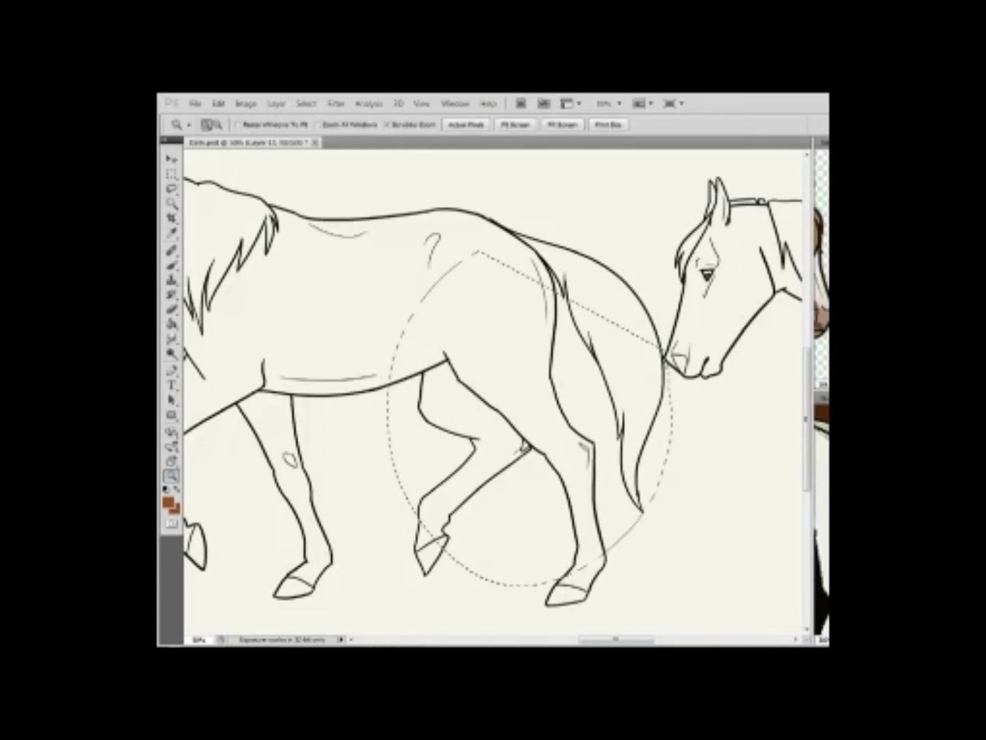
pyautogui.hotkey('ctrl', '-')
pyautogui.moveTo(551, 243); pyautogui.dragTo(647, 480)
pyautogui.press('z')
pyautogui.scroll(5, 637, 397)
pyautogui.press('b')
pyautogui.press('l')
pyautogui.press('z')
pyautogui.hotkey('ctrl', '0')
pyautogui.rightClick(449, 380)
pyautogui.click(473, 441)
# Select the canvas around the third horse with the Magic Wand and invert the selection to its silhouette.
pyautogui.press('w')
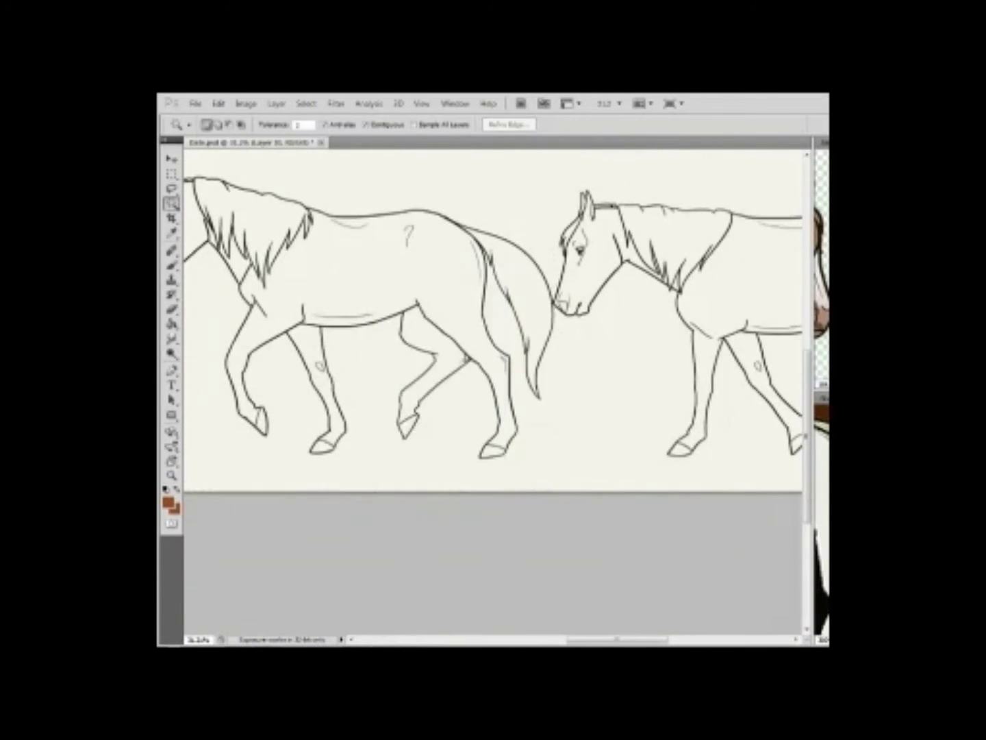
pyautogui.hscroll(-3, 493, 322)
pyautogui.press('g')
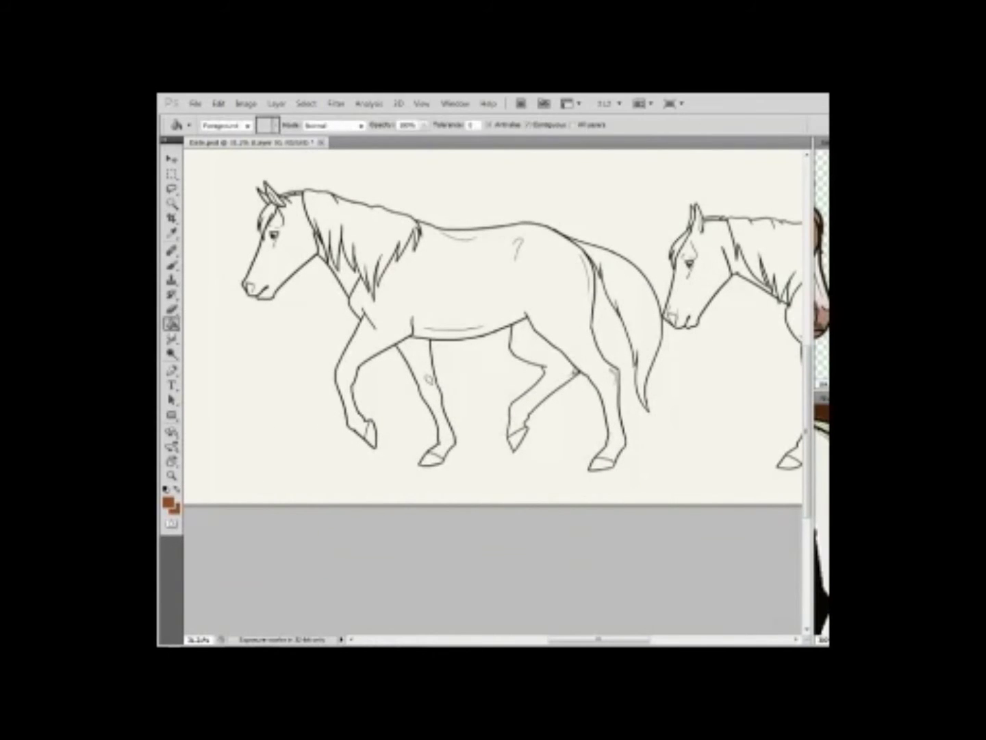
pyautogui.press('w')
pyautogui.click(575, 382)
pyautogui.click(306, 103)
pyautogui.click(322, 152)
pyautogui.click(305, 103)
pyautogui.moveTo(407, 242)
pyautogui.click(226, 280)
pyautogui.click(524, 341)
pyautogui.press('i')
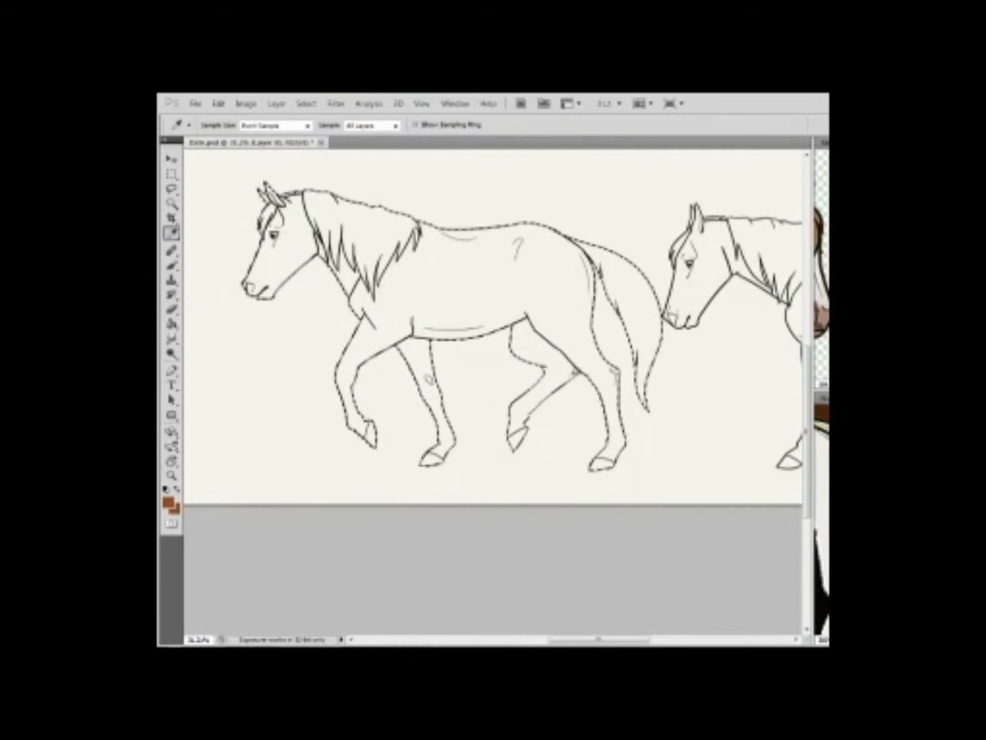
# Open Lilith.psd from the HARPG folder as a colour reference for the third horse.
pyautogui.hotkey('ctrl', 'o')
pyautogui.scroll(-10, 465, 336)
pyautogui.click(429, 270)
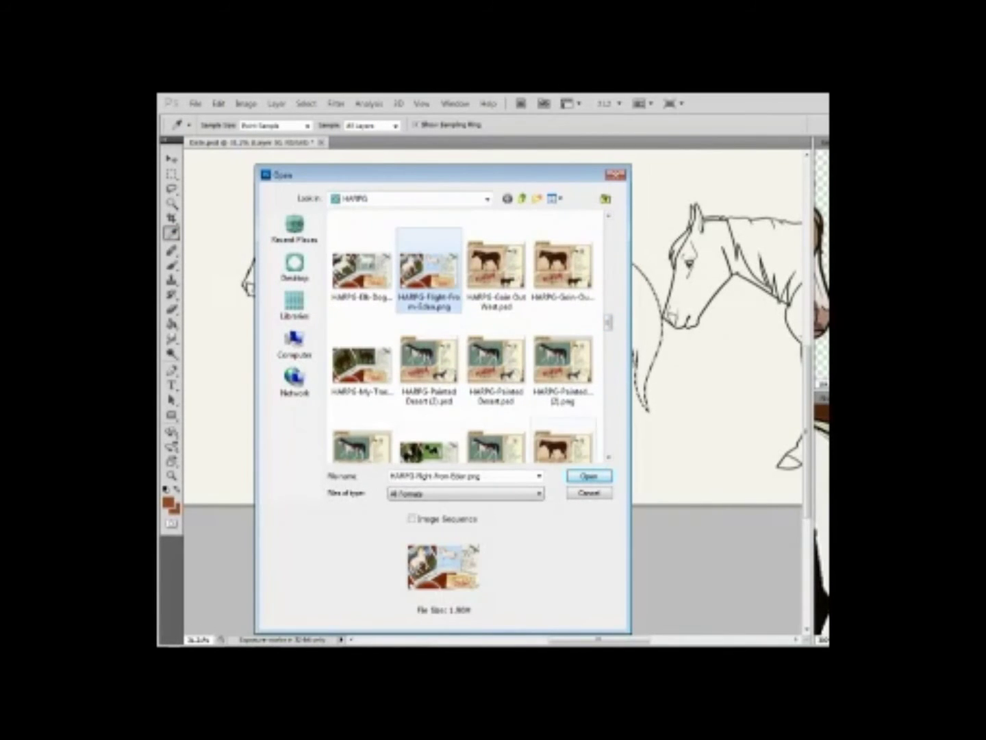
pyautogui.scroll(-2, 466, 336)
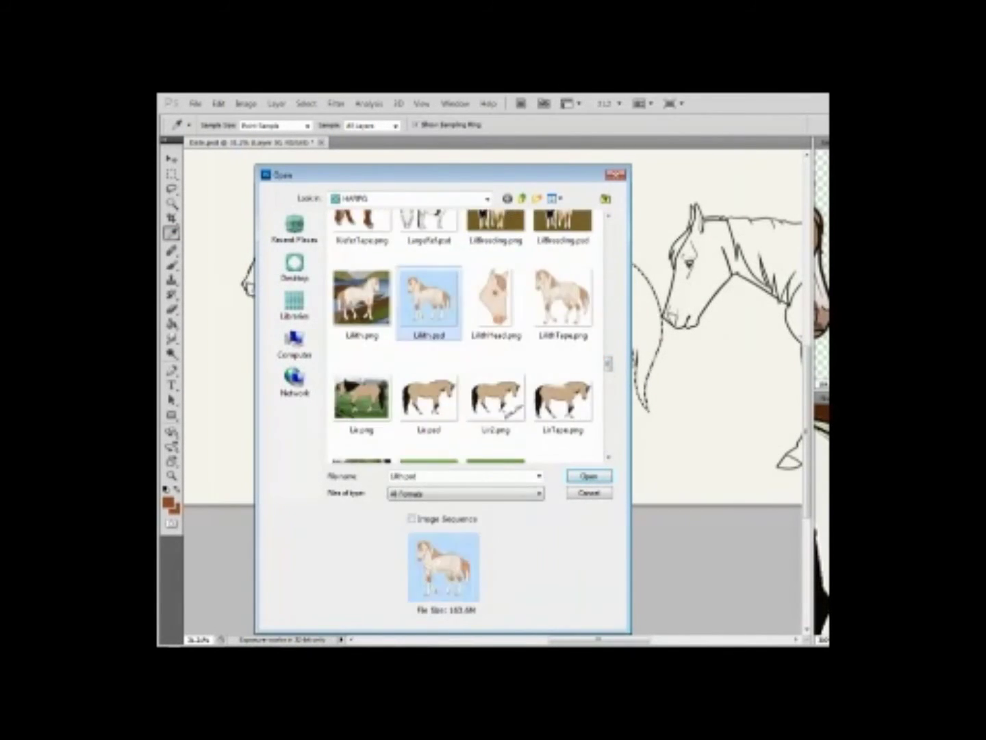
pyautogui.press('Return')
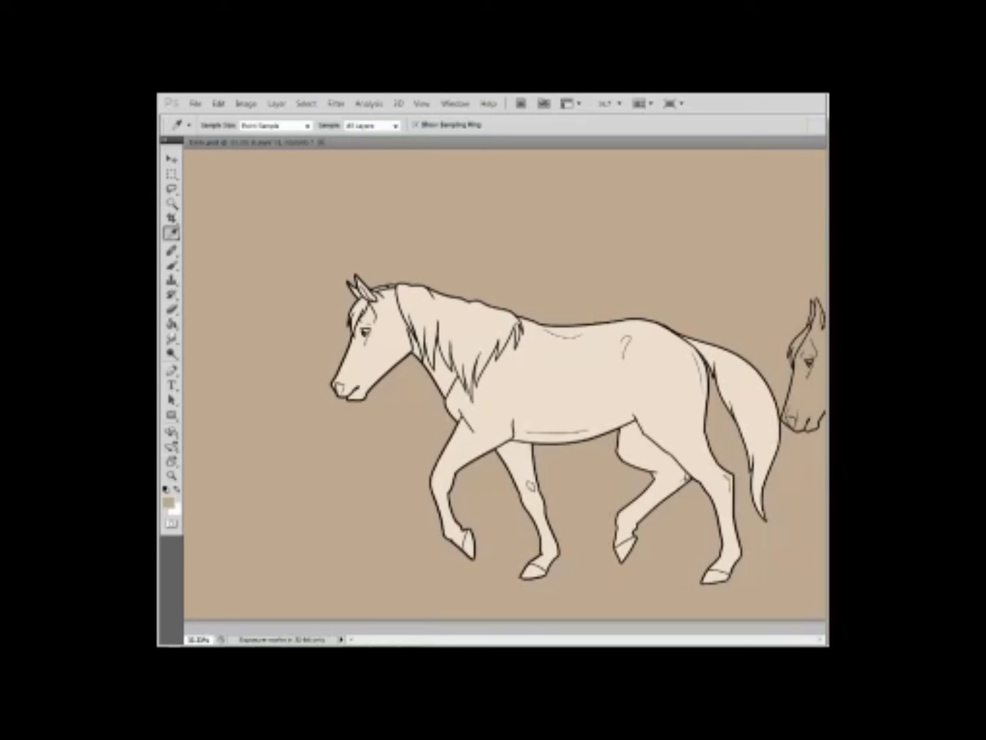
# Choose an off-white colour and paint soft mottling over the third horse's cream body with a large textured brush.
pyautogui.click(168, 502)
pyautogui.click(728, 343)
pyautogui.press('b')
pyautogui.rightClick(612, 374)
pyautogui.press('Escape')
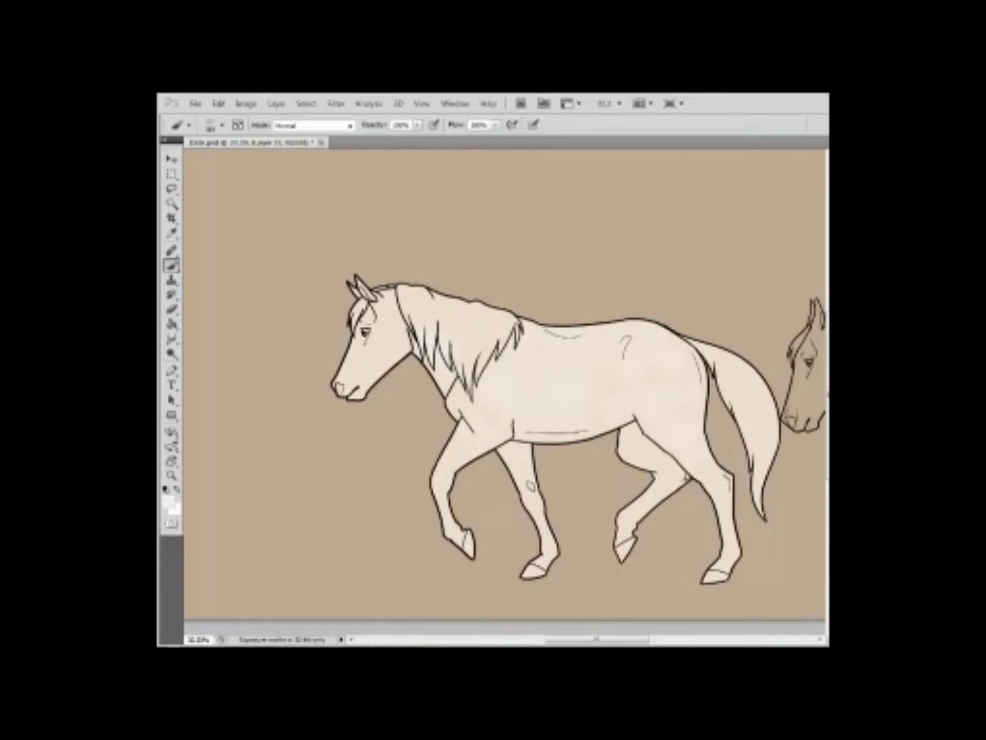
pyautogui.rightClick(588, 368)
pyautogui.press('Escape')
pyautogui.rightClick(581, 404)
pyautogui.press('Escape')
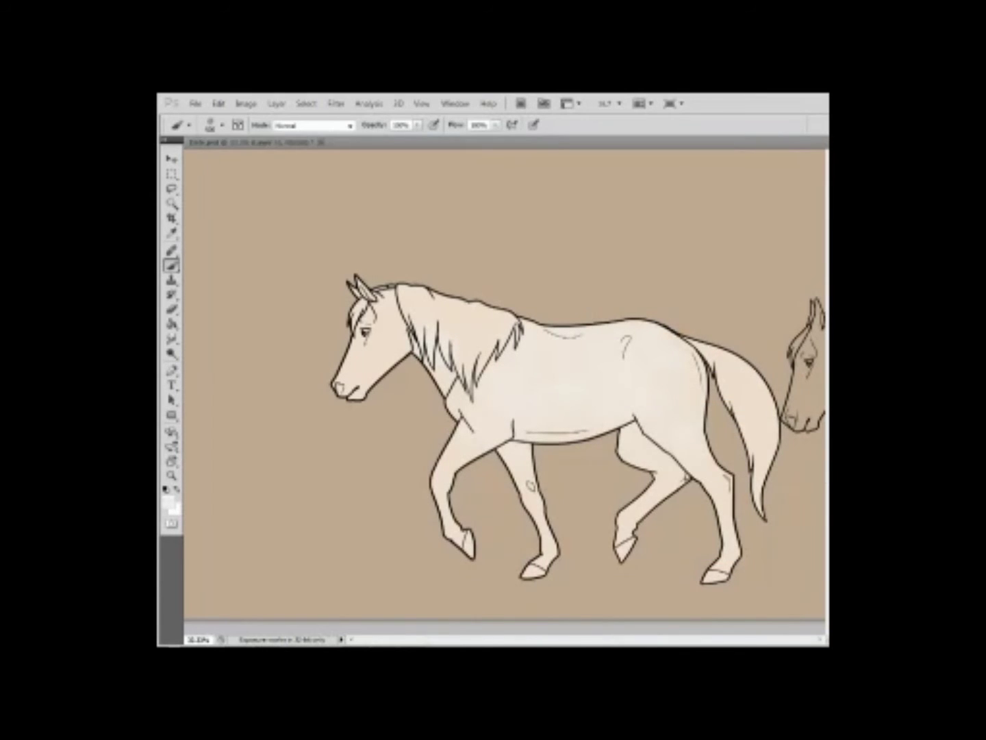
# Open another image as a reference for the coat colours.
pyautogui.press('i')
pyautogui.hotkey('ctrl', '+')
pyautogui.hotkey('ctrl', 'o')
pyautogui.scroll(-3, 367, 158)
pyautogui.press('Return')
pyautogui.hotkey('ctrl', '-')
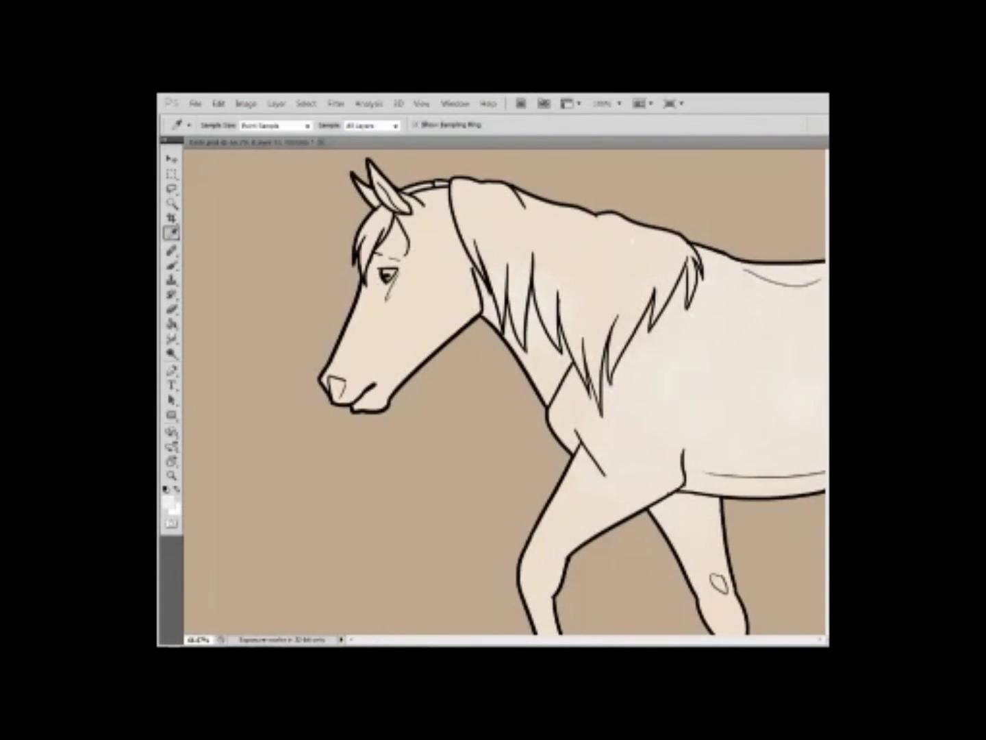
# Extend the off-white mottling onto the neck and shoulder, softening it with a large eraser brush.
pyautogui.hotkey('ctrl', '-')
pyautogui.click(169, 500)
pyautogui.press('Return')
pyautogui.press('b')
pyautogui.rightClick(620, 378)
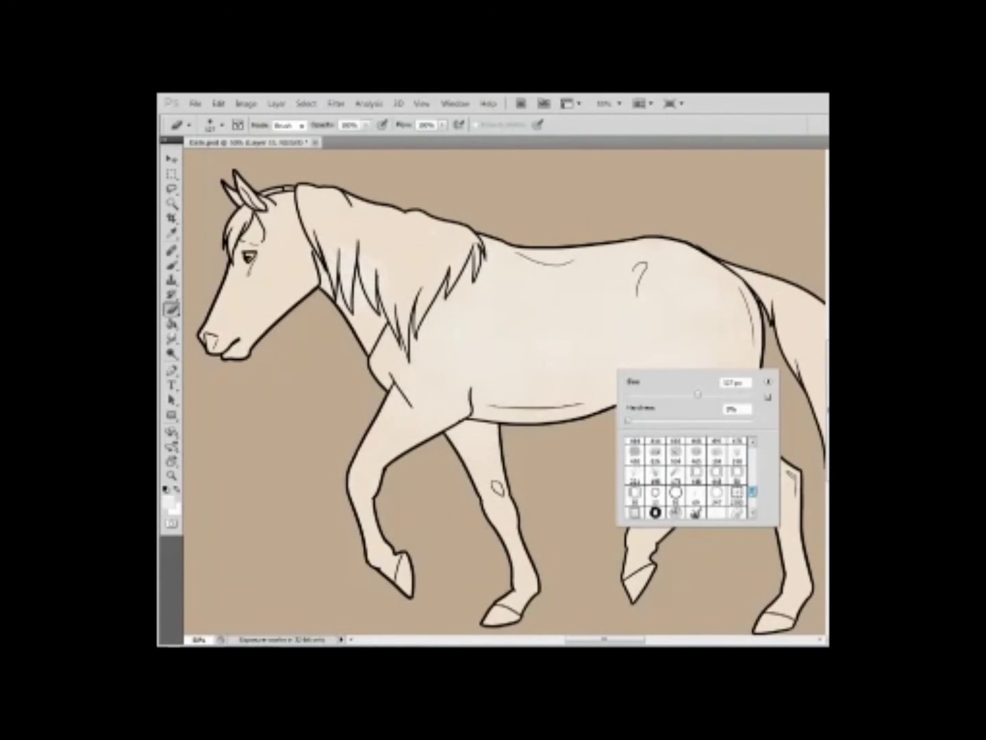
pyautogui.doubleClick(731, 474)
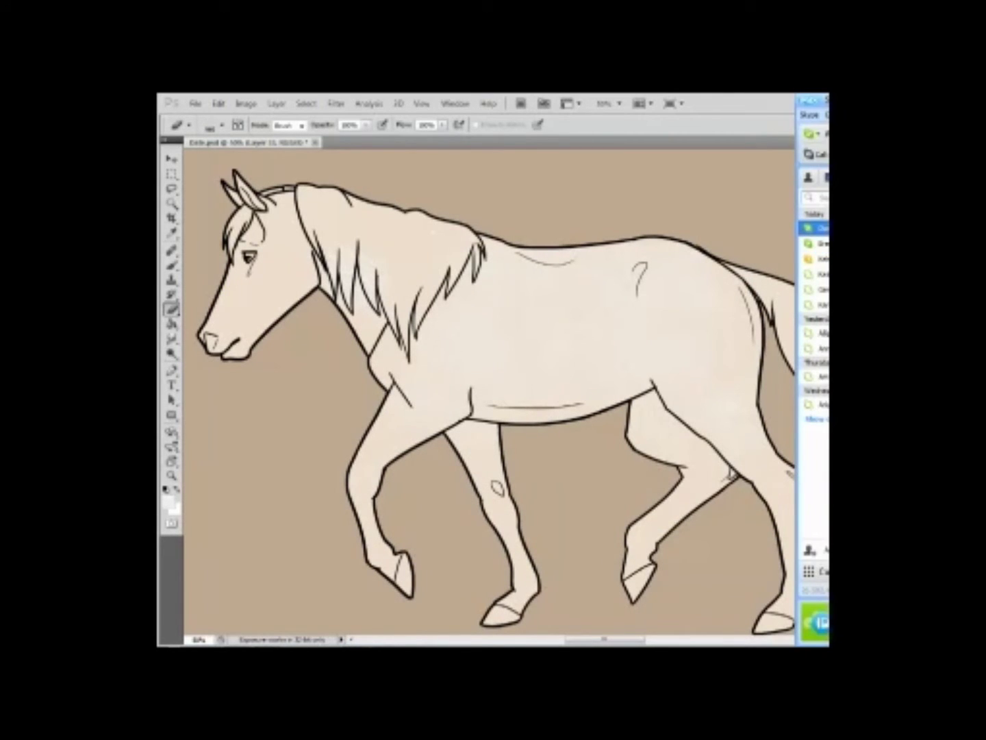
pyautogui.press('b')
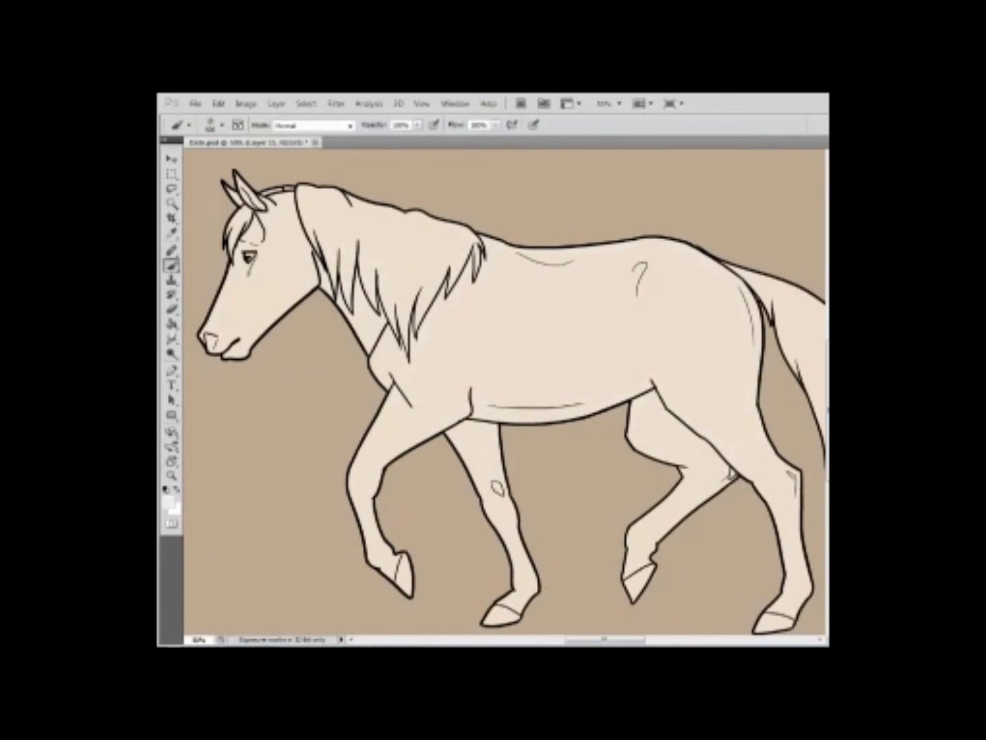
# Sample an orange-tan colour and paint soft shading around the third horse's eye with a soft brush.
pyautogui.press('i')
pyautogui.press('z')
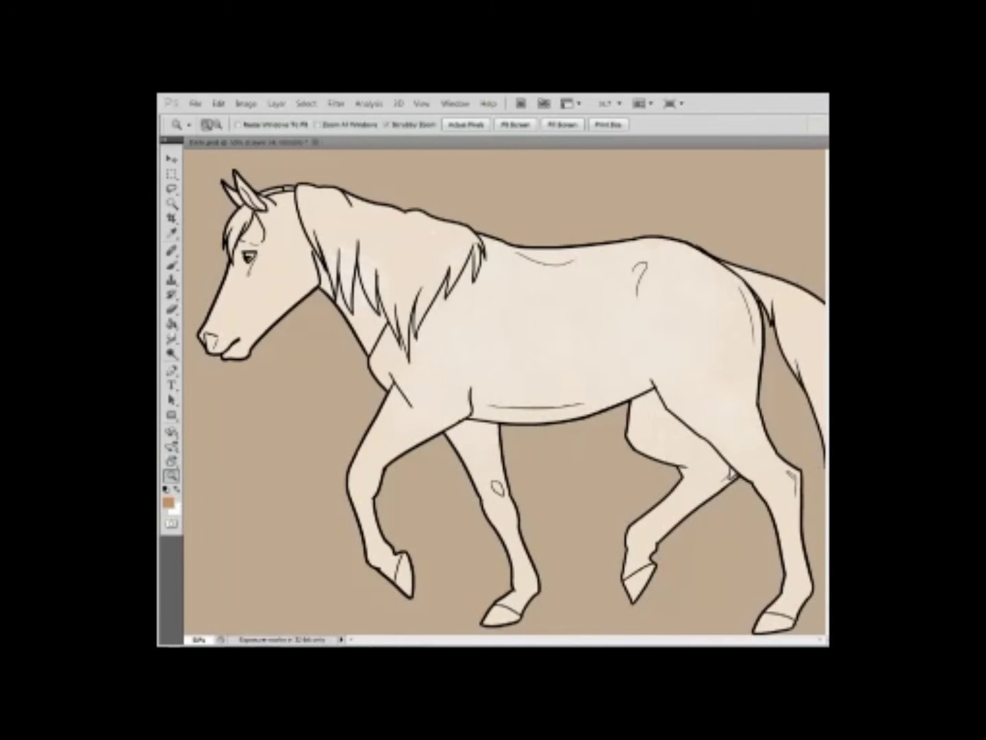
pyautogui.hotkey('ctrl', '+')
pyautogui.press('b')
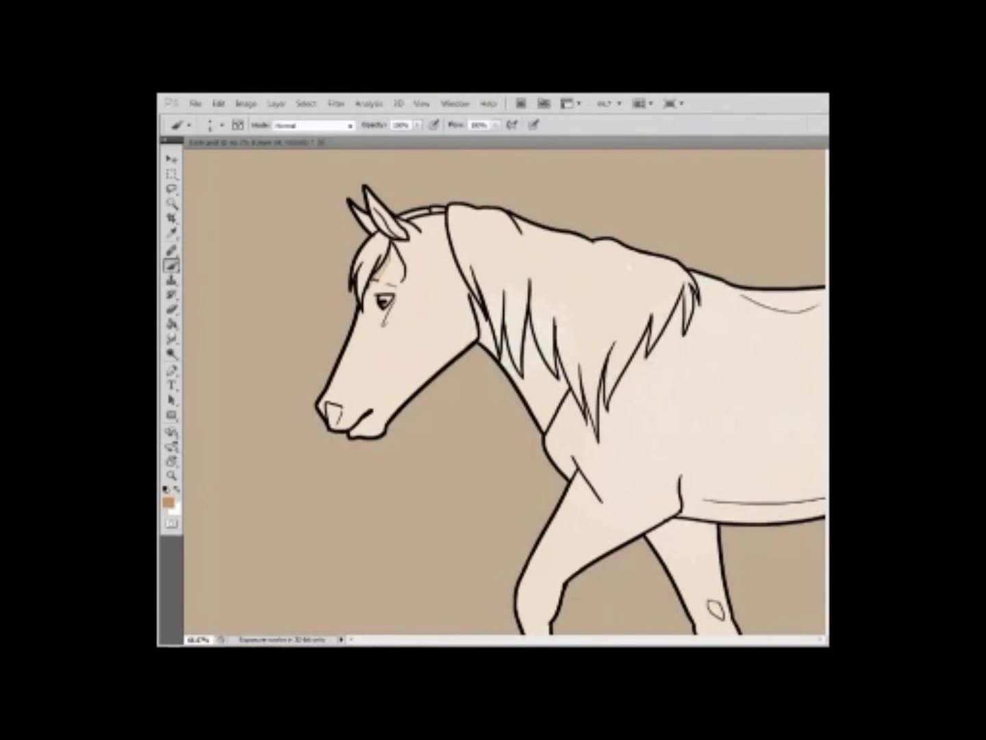
pyautogui.press('z')
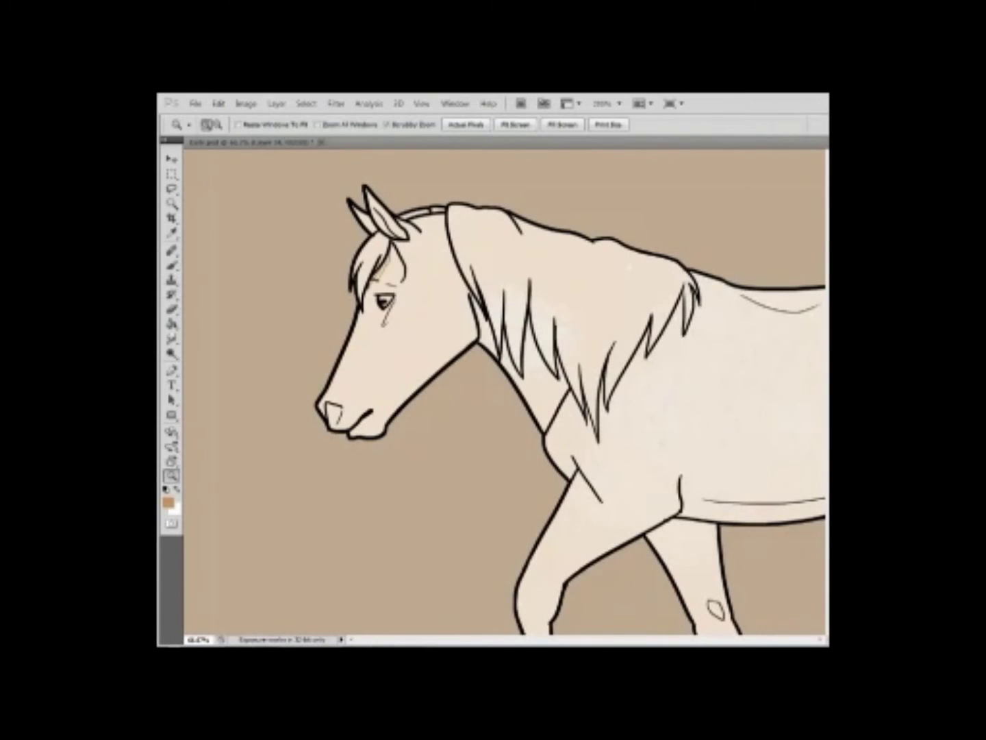
pyautogui.press('b')
pyautogui.rightClick(408, 267)
pyautogui.click(511, 348)
pyautogui.moveTo(378, 300); pyautogui.dragTo(396, 305)
pyautogui.hotkey('ctrl', 'z')
pyautogui.rightClick(413, 319)
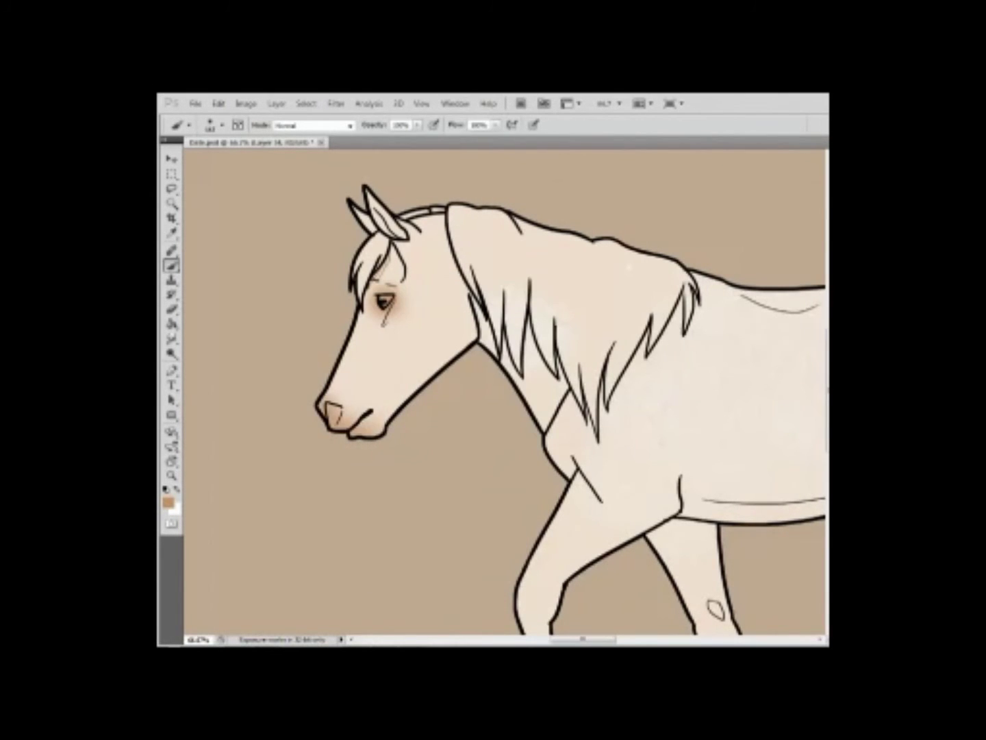
# Deepen the soft orange-tan shading on the muzzle and tint the forelock.
pyautogui.moveTo(332, 411); pyautogui.dragTo(377, 428)
pyautogui.moveTo(480, 411); pyautogui.dragTo(531, 402)
pyautogui.moveTo(428, 237); pyautogui.dragTo(408, 270)
# Paint thin curved orange-tan stripes over the withers with a small hard brush and soften their ends.
pyautogui.moveTo(616, 383); pyautogui.dragTo(491, 387)
pyautogui.rightClick(621, 351)
pyautogui.click(699, 429)
pyautogui.press('Return')
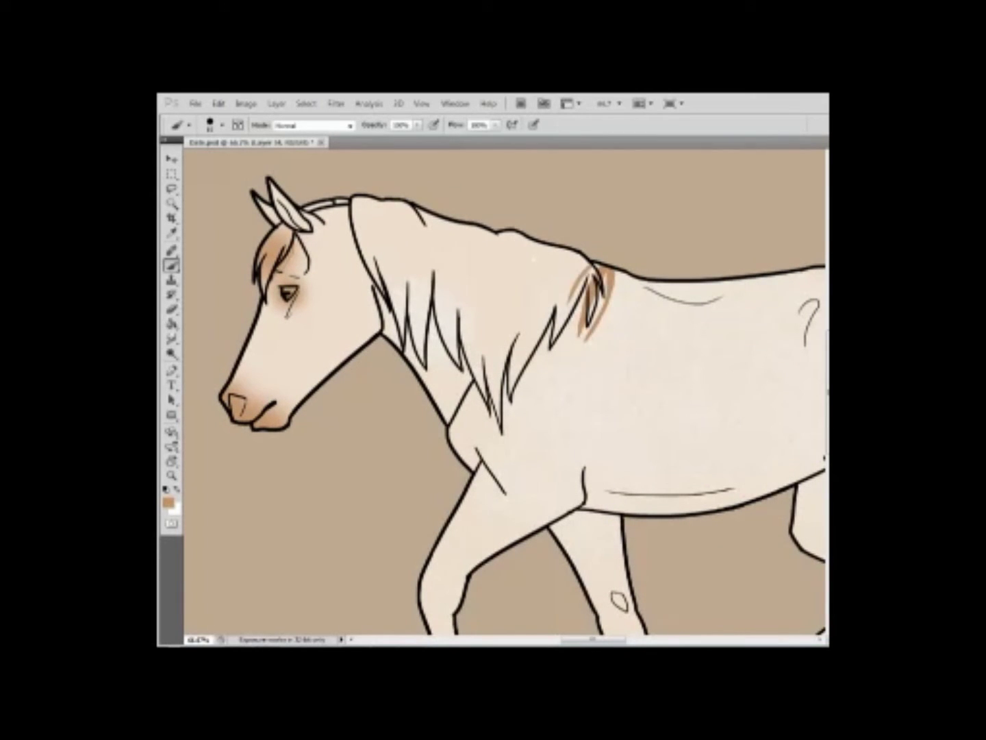
pyautogui.rightClick(602, 322)
pyautogui.press('Return')
pyautogui.press('e')
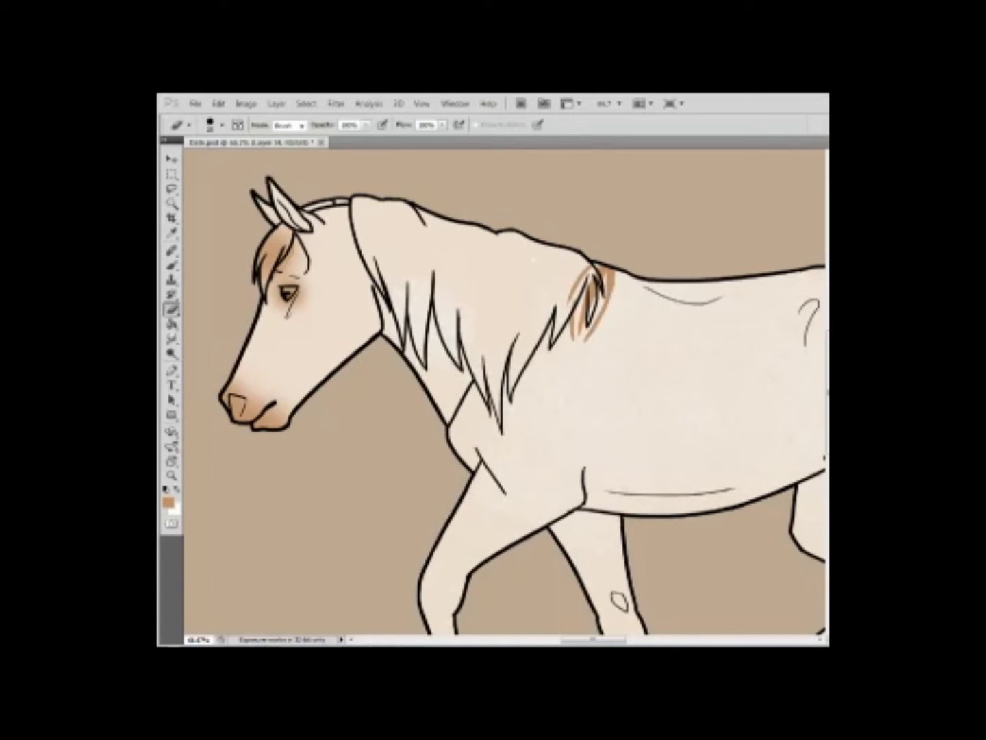
pyautogui.press('b')
pyautogui.moveTo(583, 346); pyautogui.dragTo(622, 273)
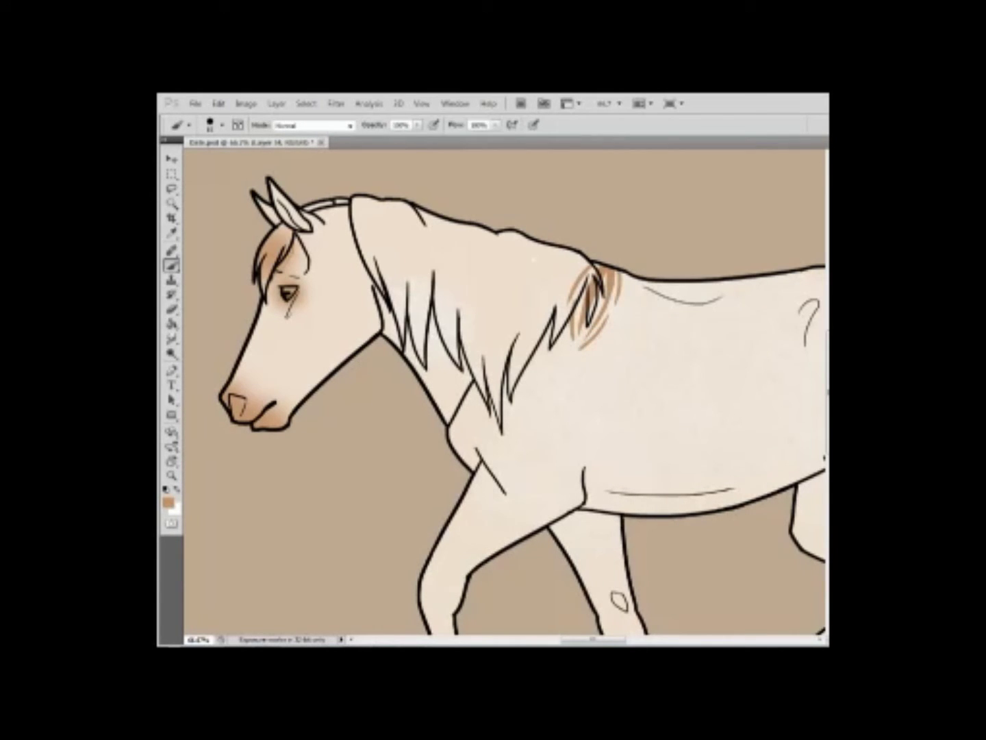
pyautogui.press('r')
pyautogui.moveTo(547, 410)
pyautogui.mouseDown()
pyautogui.moveTo(569, 438)
pyautogui.moveTo(583, 418)
pyautogui.mouseUp()
# Paint short horizontal orange-tan stripes across both front knees.
pyautogui.press('b')
pyautogui.moveTo(494, 398)
pyautogui.mouseDown()
pyautogui.moveTo(521, 364)
pyautogui.moveTo(484, 393)
pyautogui.moveTo(490, 404)
pyautogui.moveTo(538, 299)
pyautogui.mouseUp()
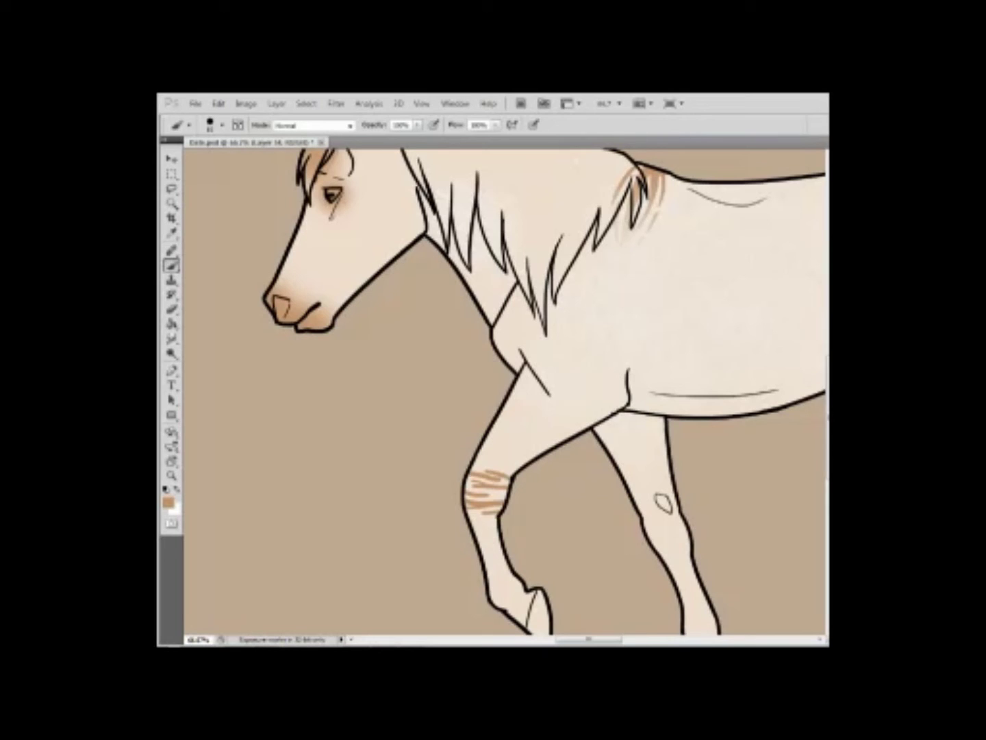
pyautogui.scroll(-3, 507, 391)
pyautogui.moveTo(642, 442); pyautogui.dragTo(663, 436)
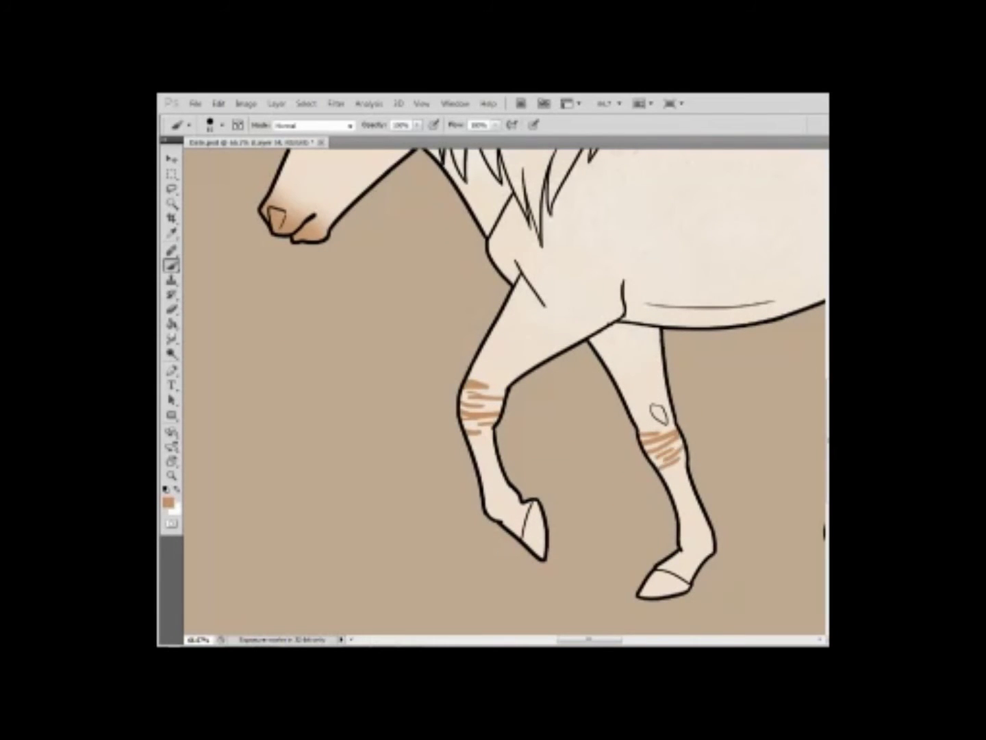
# Paint slanted orange-tan stripes across the hock of the standing hind leg.
pyautogui.hscroll(1, 506, 390)
pyautogui.hscroll(2, 508, 391)
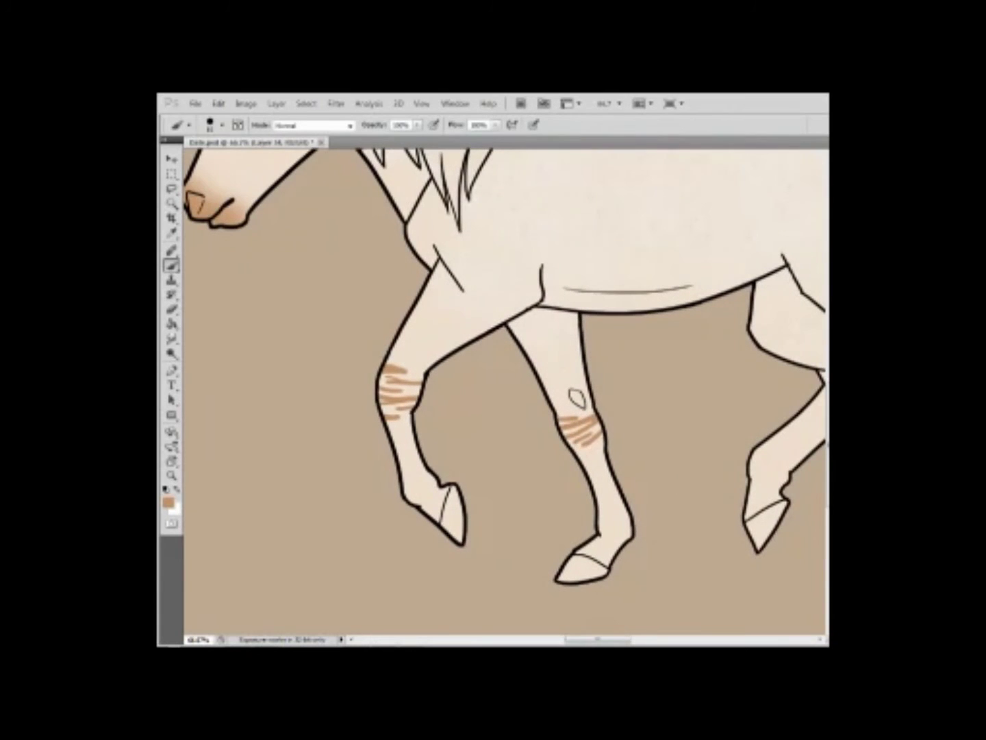
pyautogui.hscroll(4, 507, 390)
pyautogui.scroll(-1, 507, 391)
pyautogui.hscroll(1, 507, 391)
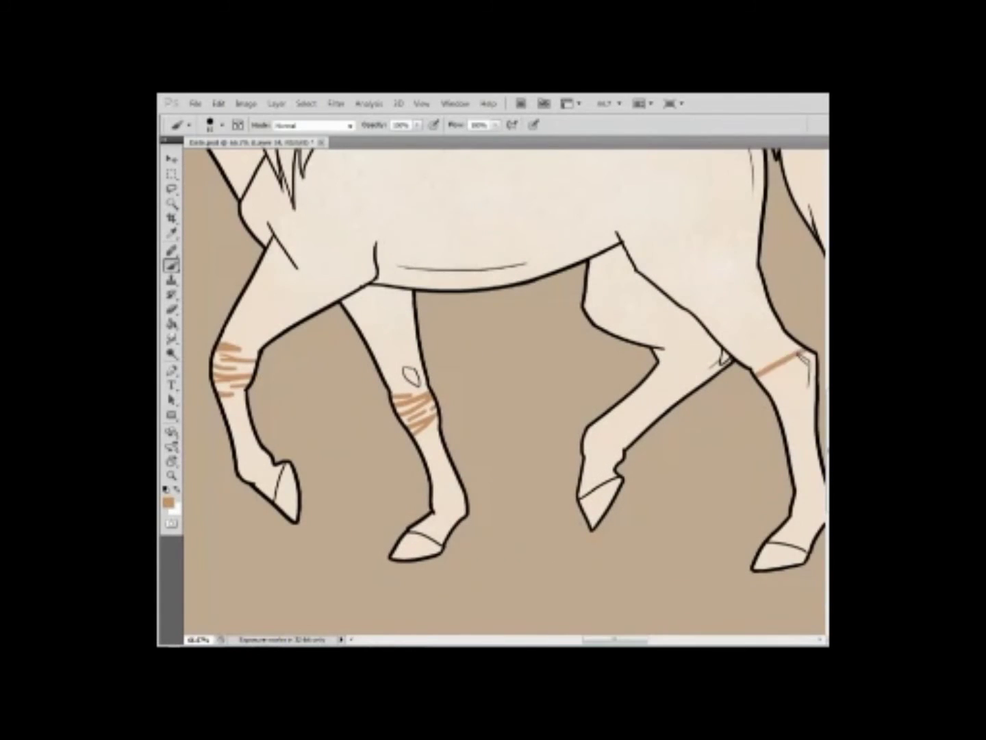
pyautogui.moveTo(778, 403); pyautogui.dragTo(814, 391)
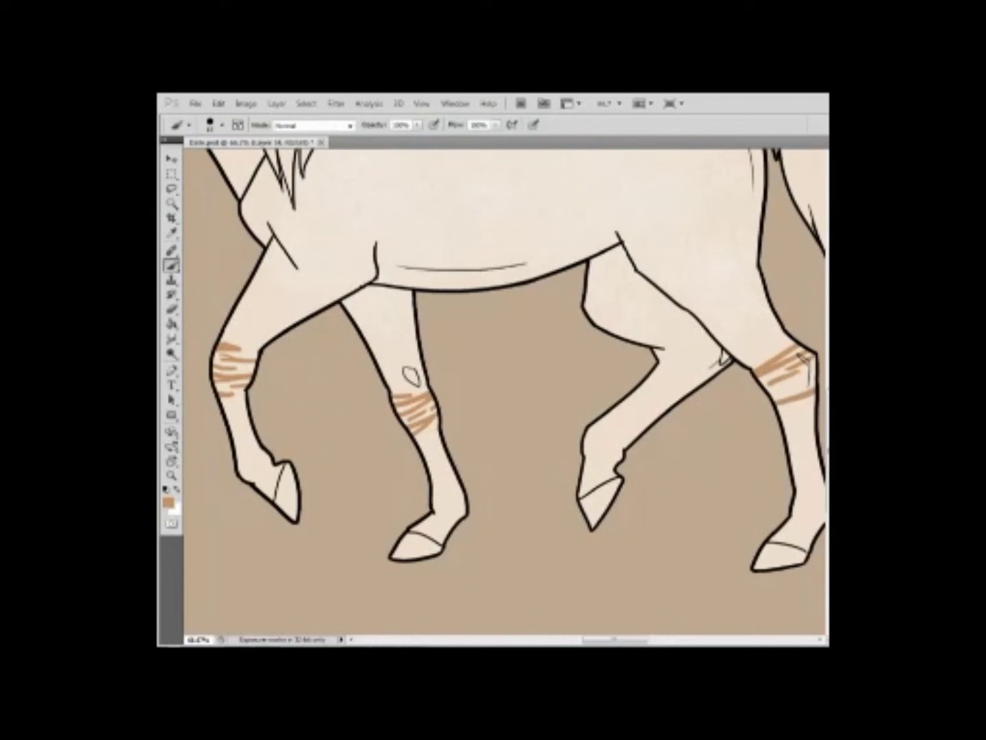
pyautogui.press('space')
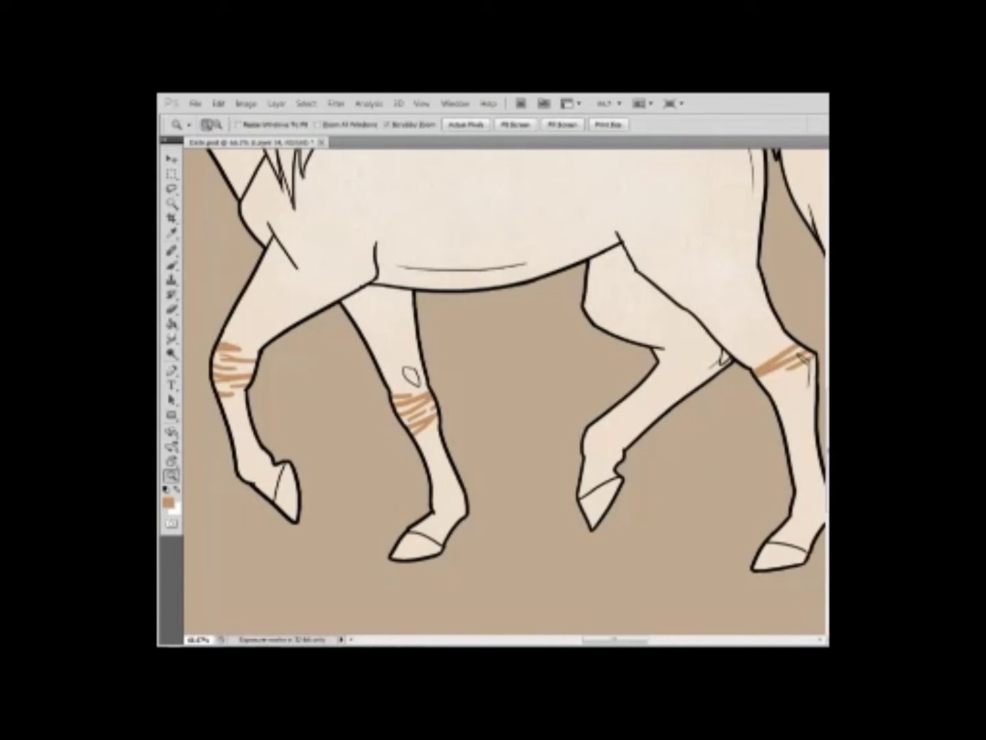
pyautogui.moveTo(804, 363); pyautogui.dragTo(727, 380)
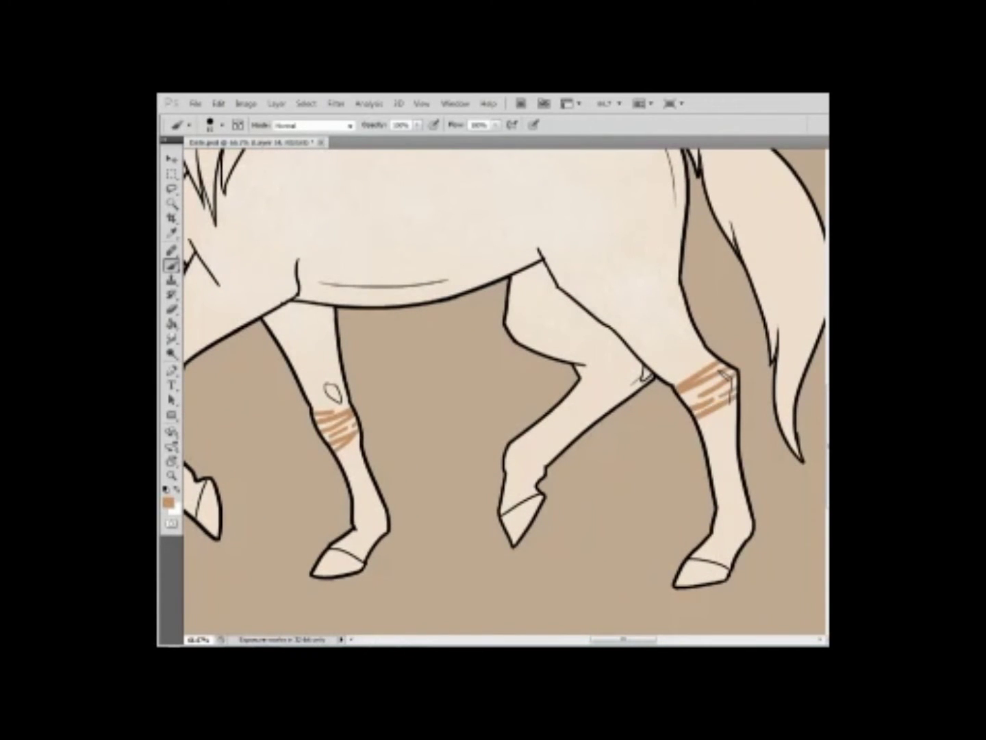
# Paint orange-tan stripes across the hock of the raised hind leg, refining the strokes with the eraser.
pyautogui.press('space')
pyautogui.moveTo(646, 375); pyautogui.dragTo(699, 367)
pyautogui.moveTo(630, 358)
pyautogui.mouseDown()
pyautogui.moveTo(675, 353)
pyautogui.moveTo(705, 365)
pyautogui.mouseUp()
pyautogui.press('e')
pyautogui.press('b')
pyautogui.moveTo(631, 380); pyautogui.dragTo(673, 374)
pyautogui.press('e')
pyautogui.press('b')
pyautogui.press('e')
pyautogui.press('z')
pyautogui.moveTo(490, 347); pyautogui.dragTo(431, 348)
pyautogui.moveTo(571, 381); pyautogui.dragTo(626, 381)
pyautogui.press('b')
pyautogui.press('e')
pyautogui.press('z')
pyautogui.moveTo(569, 411); pyautogui.dragTo(517, 414)
# Blend soft orange tan along the mane crest and back, and colour all four lower legs below the stripes.
pyautogui.press('b')
pyautogui.moveTo(335, 189); pyautogui.dragTo(472, 220)
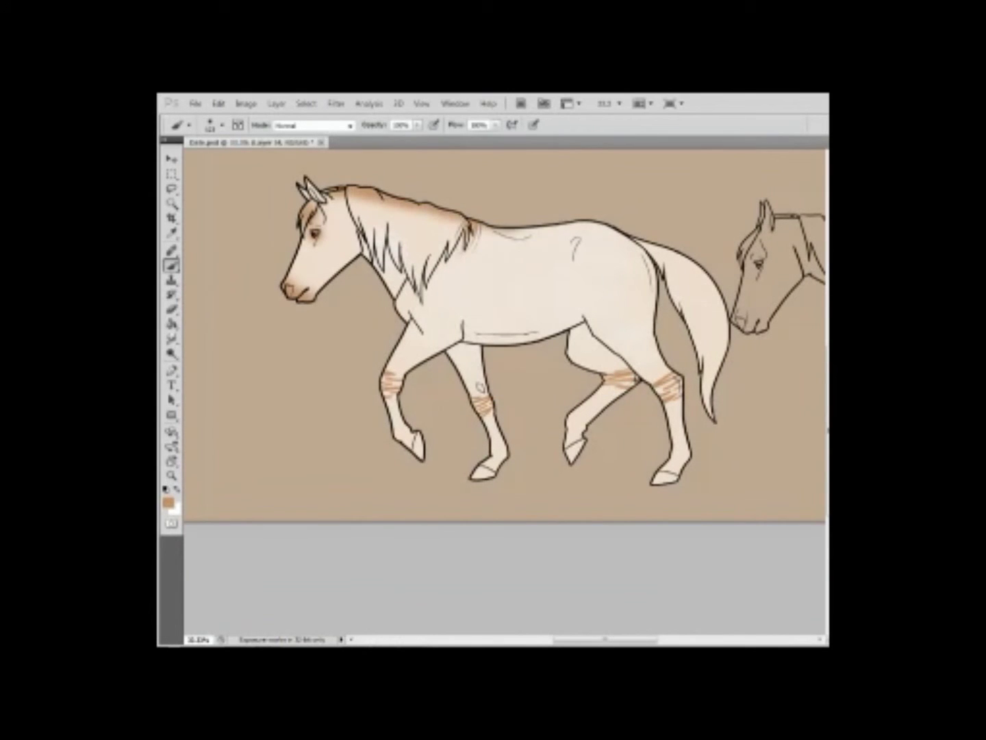
pyautogui.moveTo(396, 370); pyautogui.dragTo(410, 452)
pyautogui.moveTo(401, 352); pyautogui.dragTo(403, 376)
pyautogui.moveTo(479, 401)
pyautogui.mouseDown()
pyautogui.moveTo(496, 473)
pyautogui.moveTo(482, 424)
pyautogui.mouseUp()
pyautogui.moveTo(661, 390); pyautogui.dragTo(678, 479)
pyautogui.moveTo(650, 363); pyautogui.dragTo(678, 432)
pyautogui.moveTo(610, 387); pyautogui.dragTo(572, 459)
pyautogui.moveTo(637, 360); pyautogui.dragTo(599, 408)
pyautogui.moveTo(616, 342); pyautogui.dragTo(555, 383)
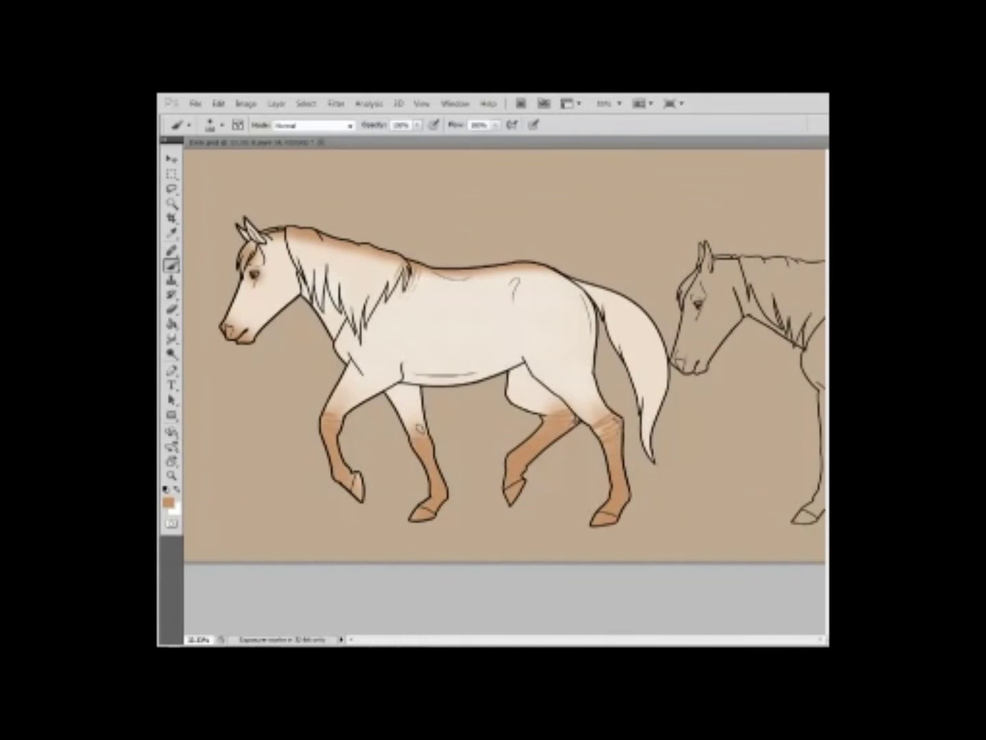
# Select the third horse's mane, tail and hooves with the Magic Wand, fill them with pinkish tan and deselect.
pyautogui.press('z')
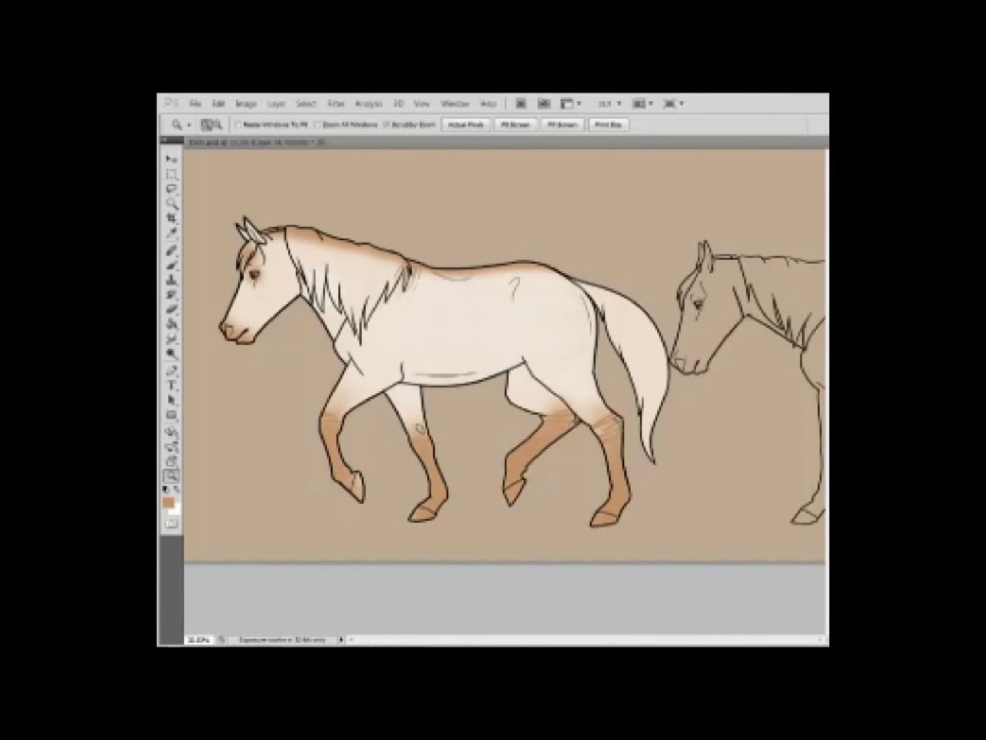
pyautogui.press('w')
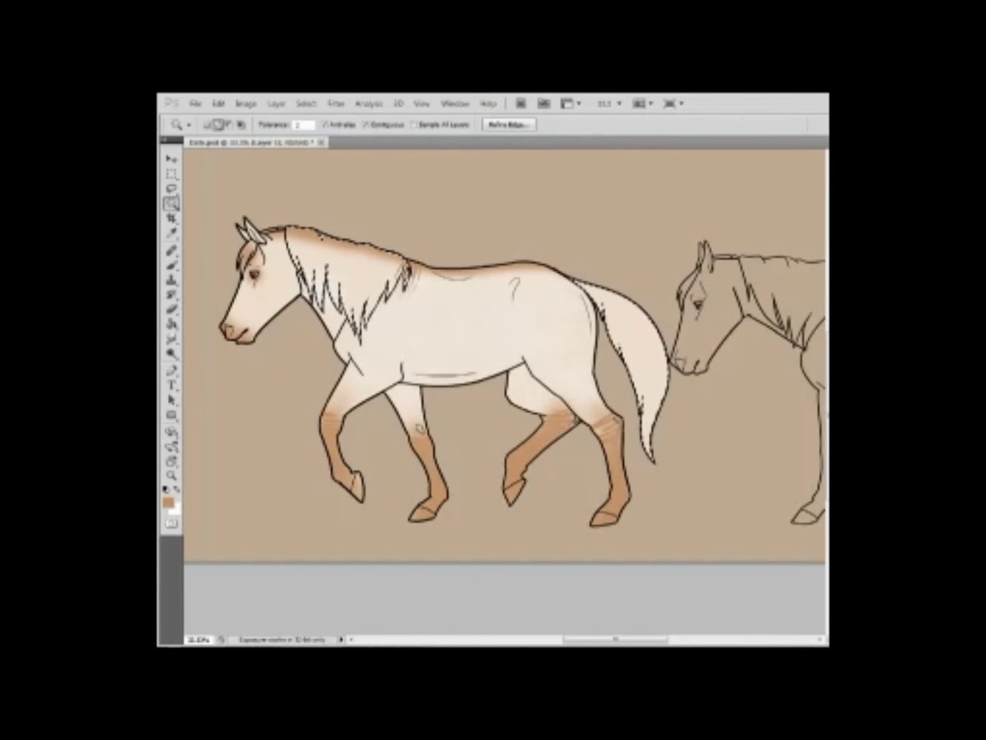
pyautogui.click(306, 102)
pyautogui.click(206, 124)
pyautogui.click(306, 104)
pyautogui.click(438, 272)
pyautogui.click(475, 319)
pyautogui.press('i')
pyautogui.press('g')
pyautogui.click(343, 275)
pyautogui.press('w')
pyautogui.rightClick(459, 309)
pyautogui.click(496, 372)
# Sample a greyish beige and recolour the third horse's four hooves with it.
pyautogui.press('b')
pyautogui.rightClick(418, 474)
pyautogui.press('Escape')
pyautogui.press('i')
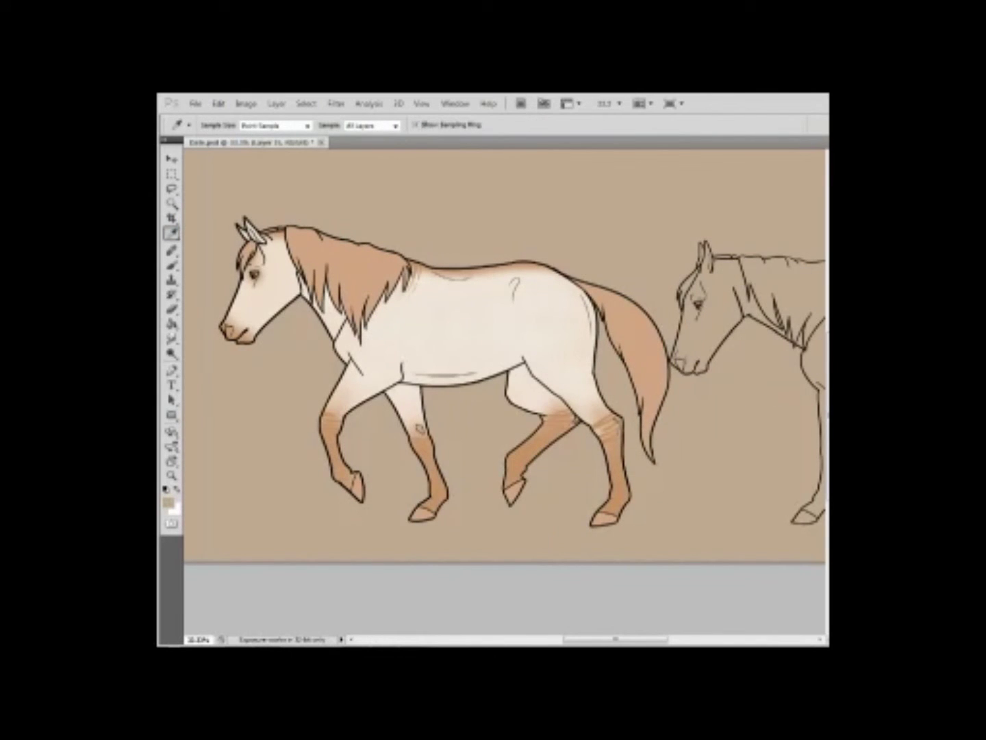
pyautogui.press('b')
pyautogui.press('c')
pyautogui.press('i')
pyautogui.press('b')
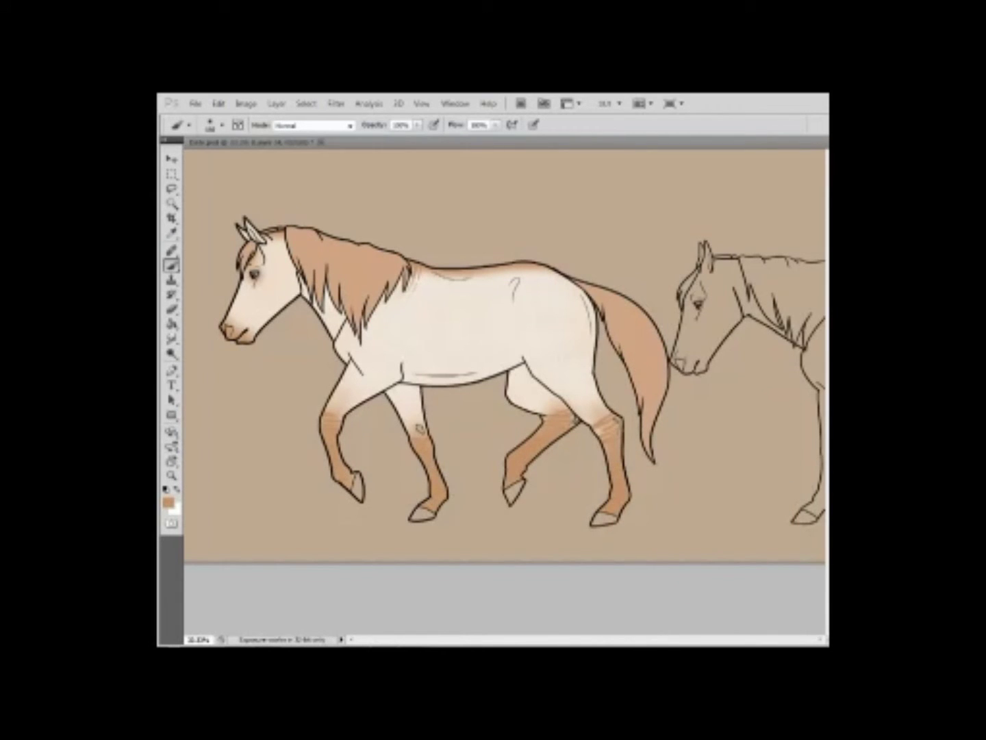
# Speckle the third horse's pale body with faint tan flecks using textured brush tips.
pyautogui.press('i')
pyautogui.press('b')
pyautogui.rightClick(479, 340)
pyautogui.press('Return')
pyautogui.rightClick(513, 283)
pyautogui.press('Return')
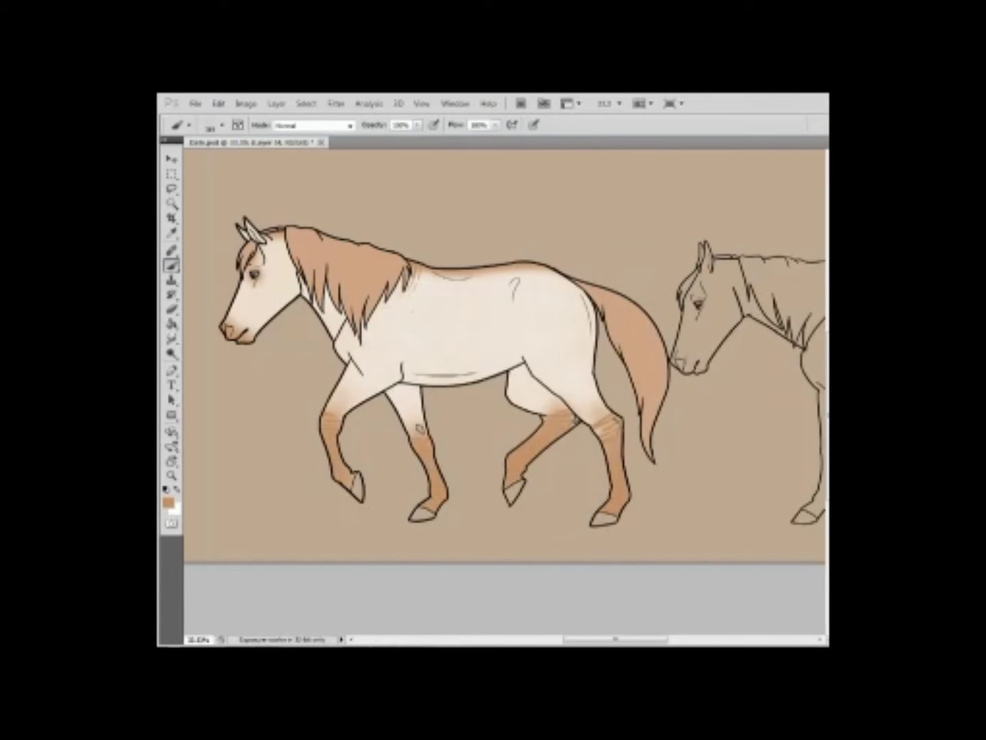
pyautogui.rightClick(496, 350)
pyautogui.press('Return')
pyautogui.click(417, 125)
# Pick white and paint two white streaks through the third horse's mane with a small hard brush.
pyautogui.press('i')
pyautogui.press('b')
pyautogui.rightClick(310, 304)
pyautogui.press('Return')
pyautogui.hotkey('ctrl', 'h')
pyautogui.moveTo(478, 356); pyautogui.dragTo(495, 343)
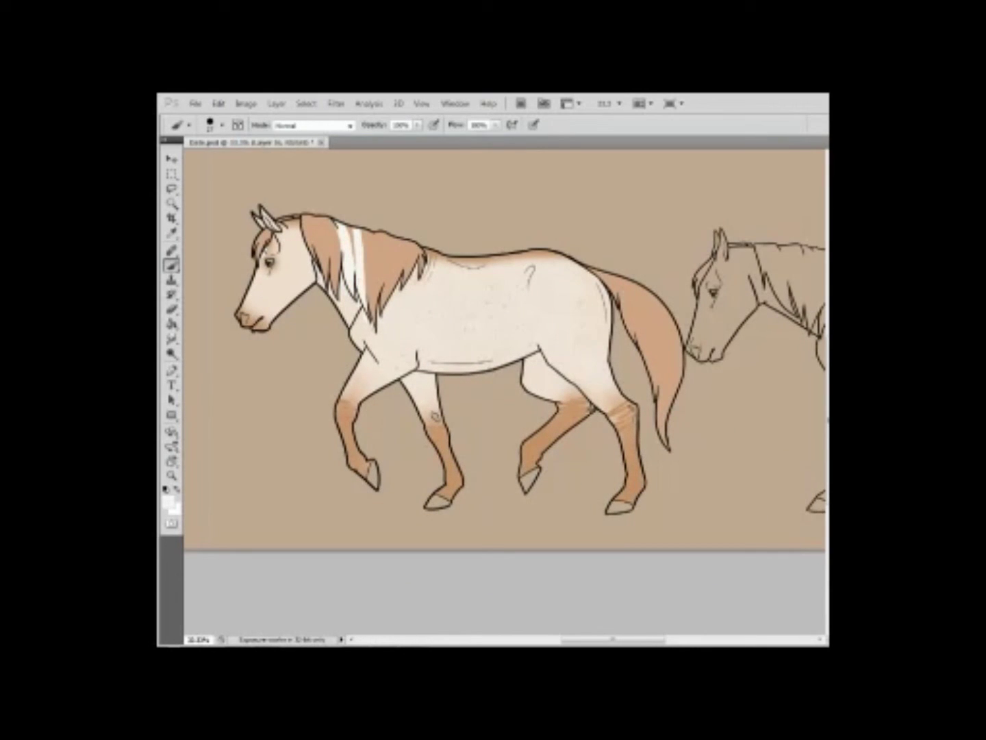
# Paint white stockings on both front legs of the third horse, from below the knees to the hooves.
pyautogui.moveTo(479, 355)
pyautogui.mouseDown()
pyautogui.moveTo(579, 316)
pyautogui.moveTo(440, 363)
pyautogui.mouseUp()
pyautogui.moveTo(403, 399); pyautogui.dragTo(412, 396)
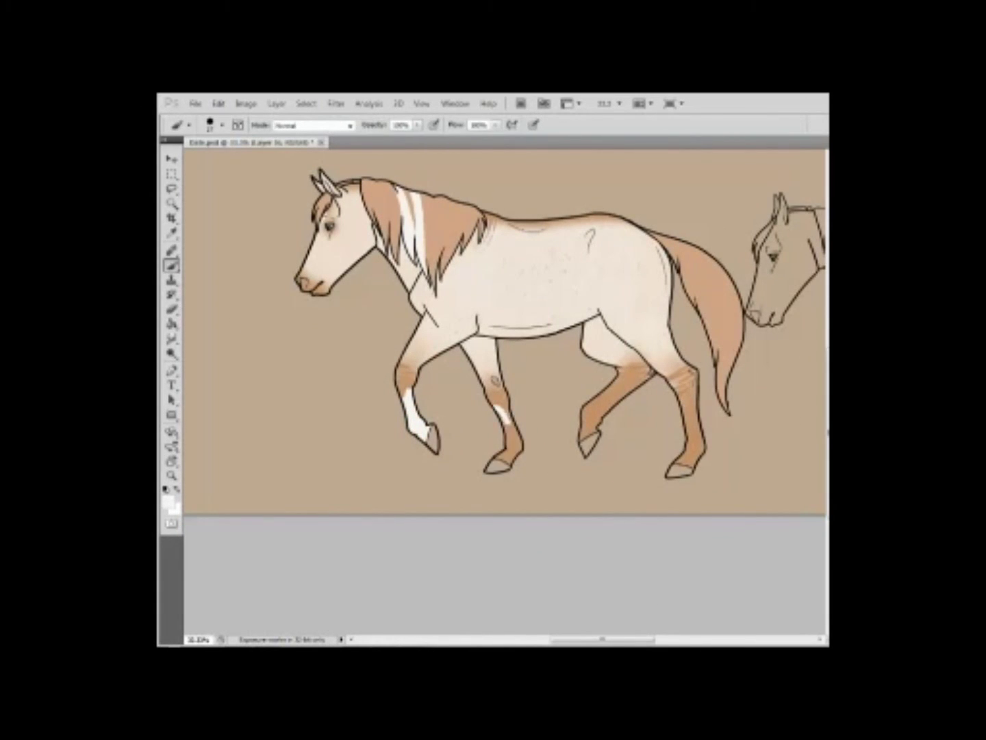
pyautogui.moveTo(507, 342); pyautogui.dragTo(502, 355)
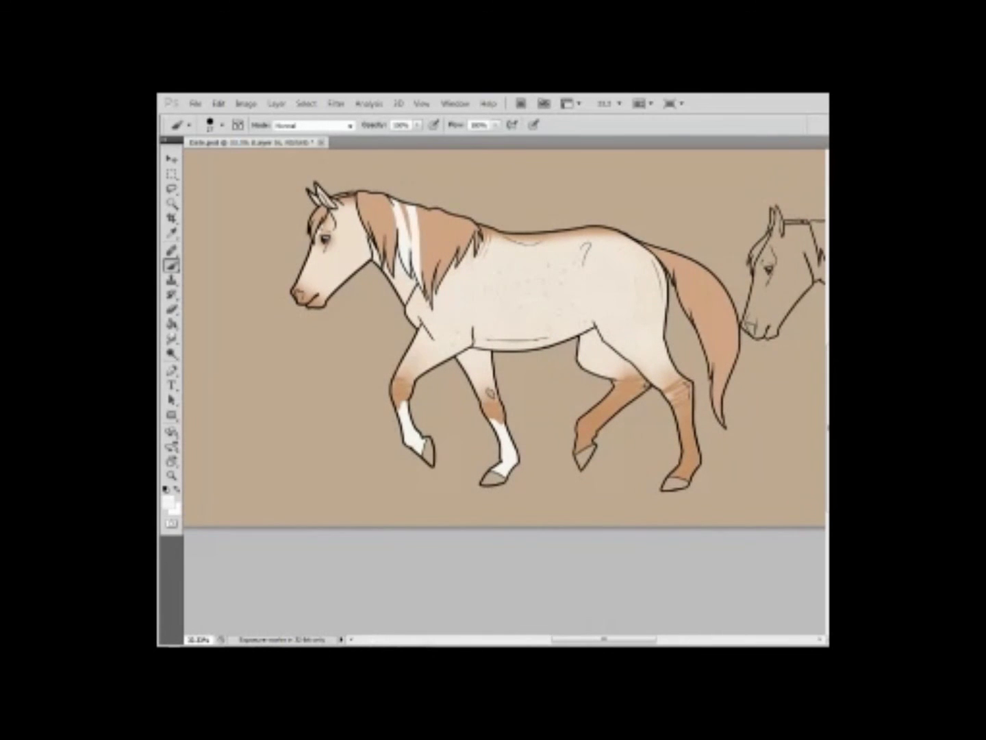
# Paint white stockings on both hind legs of the third horse, cleaning up their edges with the eraser.
pyautogui.press('e')
pyautogui.press('b')
pyautogui.press('e')
pyautogui.press('b')
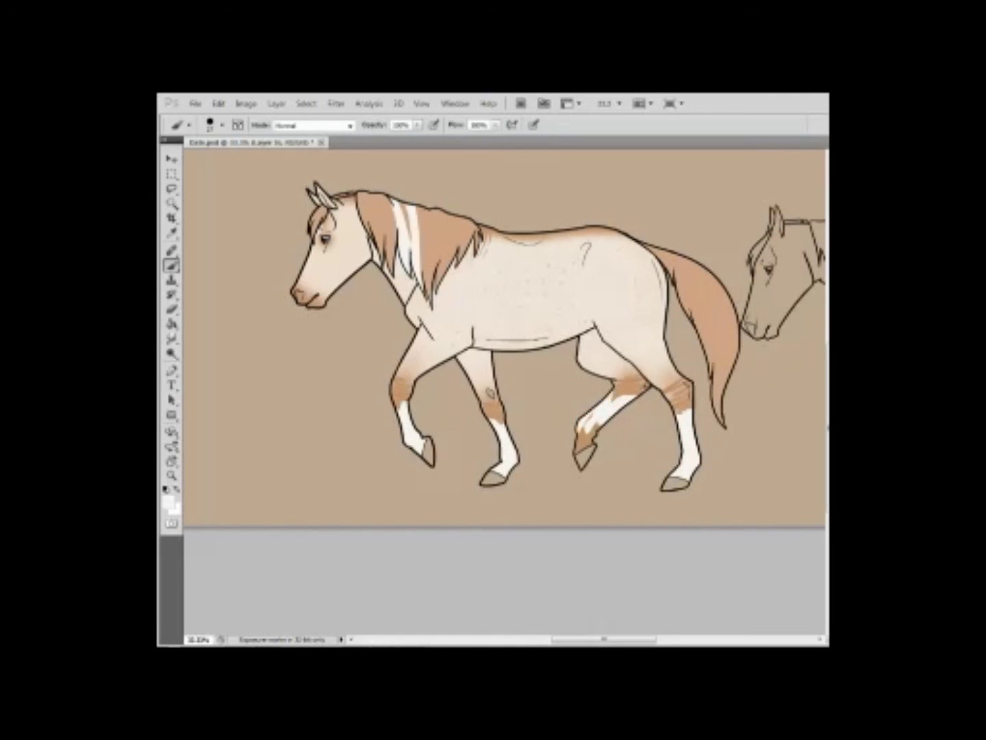
pyautogui.press('e')
pyautogui.moveTo(611, 447); pyautogui.dragTo(649, 467)
# Paint irregular white patches on the third horse's barrel and belly, shaping their edges with the eraser.
pyautogui.press('b')
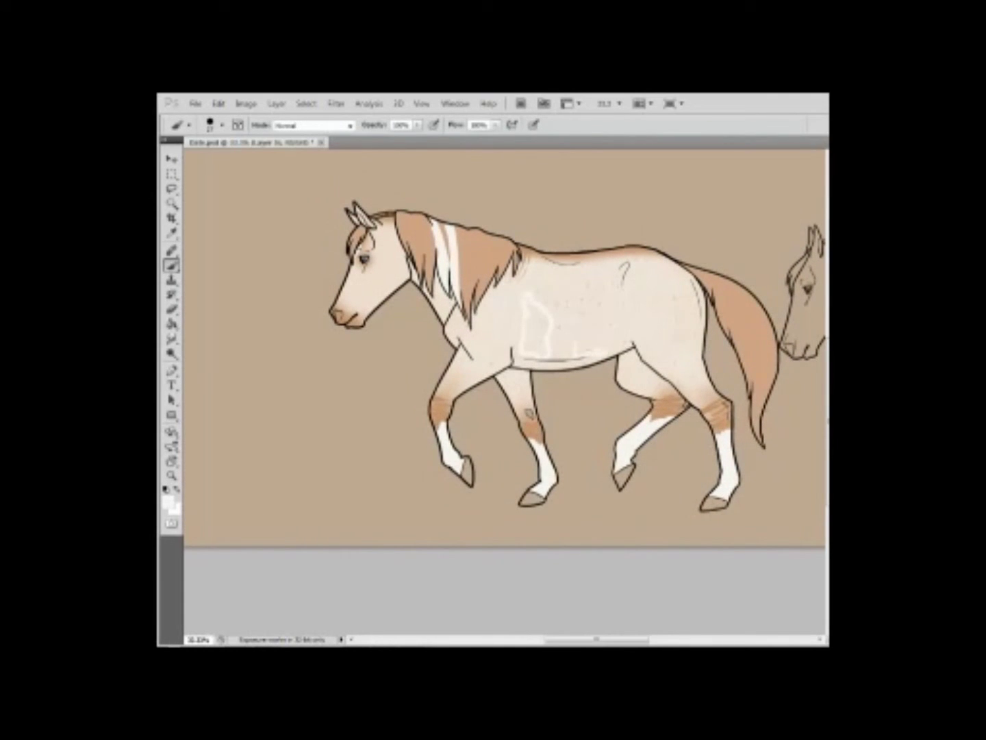
pyautogui.press('z')
pyautogui.click(554, 301)
pyautogui.press('e')
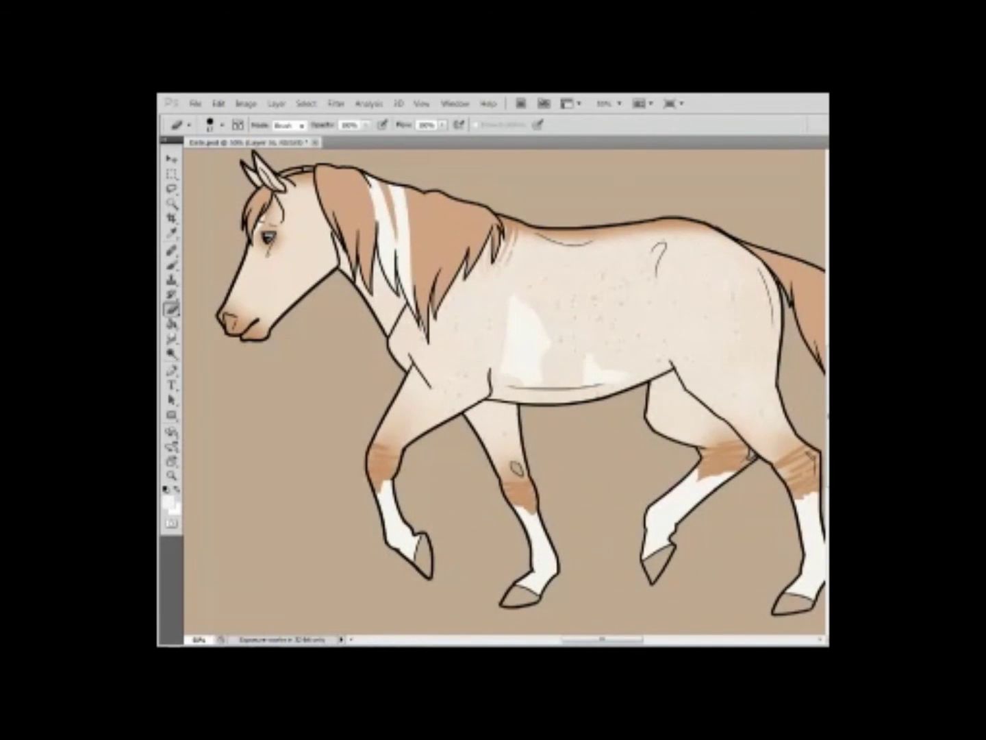
# Stamp the antler-shaped brand in white on the third horse's chest with the custom brush, matching the pinto horse's brand.
pyautogui.press('b')
pyautogui.rightClick(467, 362)
pyautogui.press('Escape')
pyautogui.press('z')
pyautogui.hotkey('ctrl', '-')
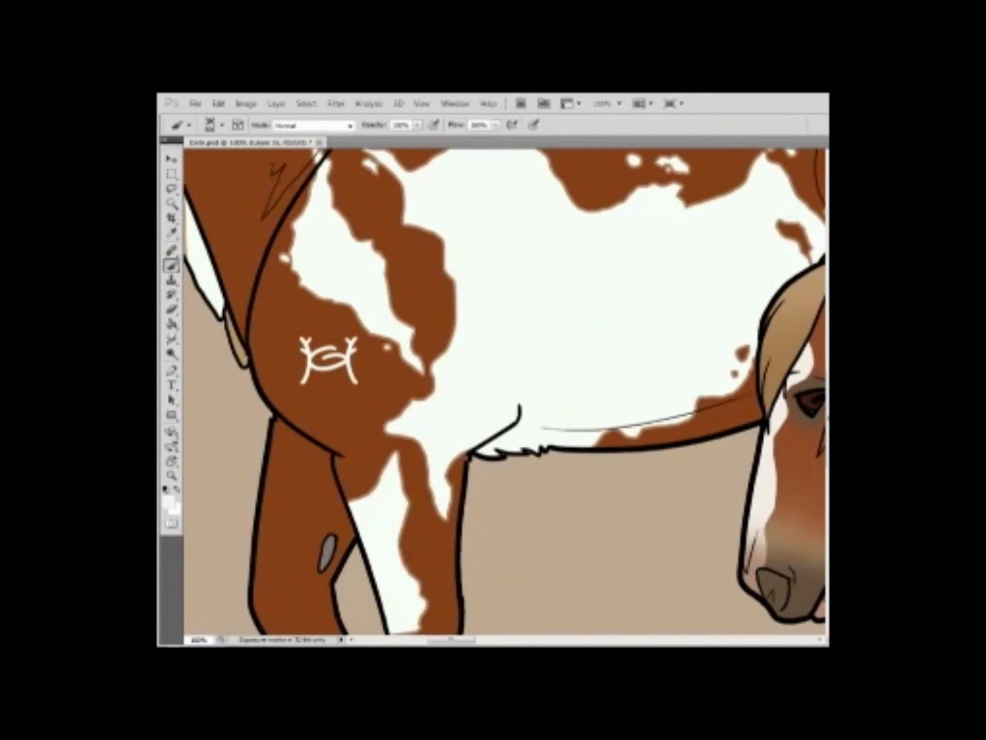
pyautogui.rightClick(383, 367)
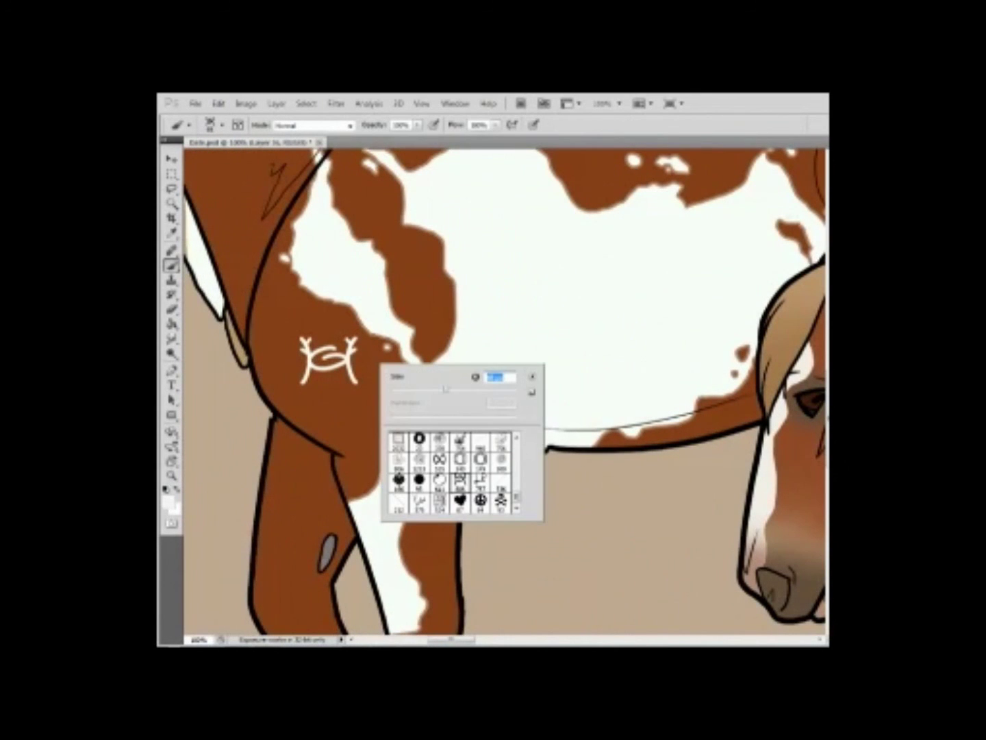
pyautogui.press('Escape')
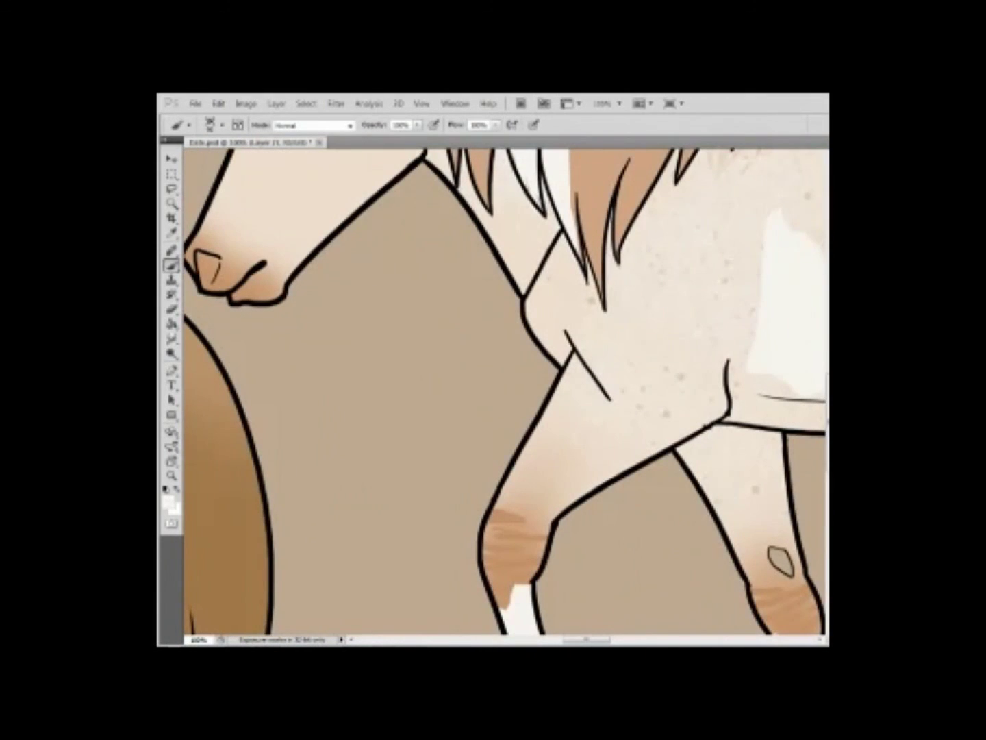
pyautogui.press('e')
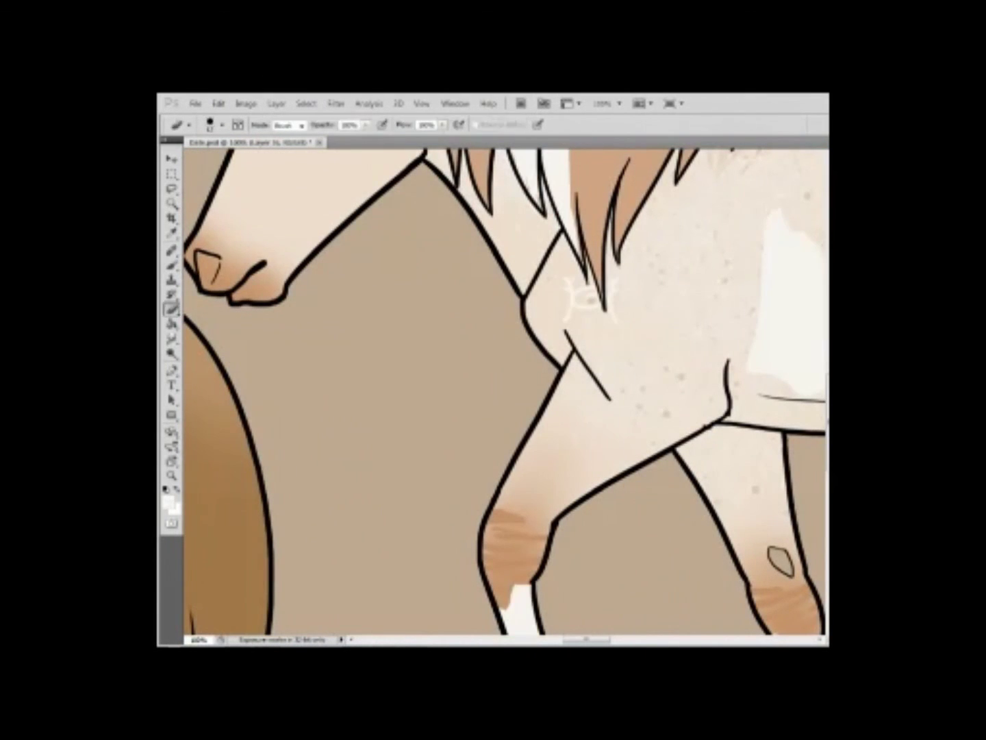
pyautogui.press('z')
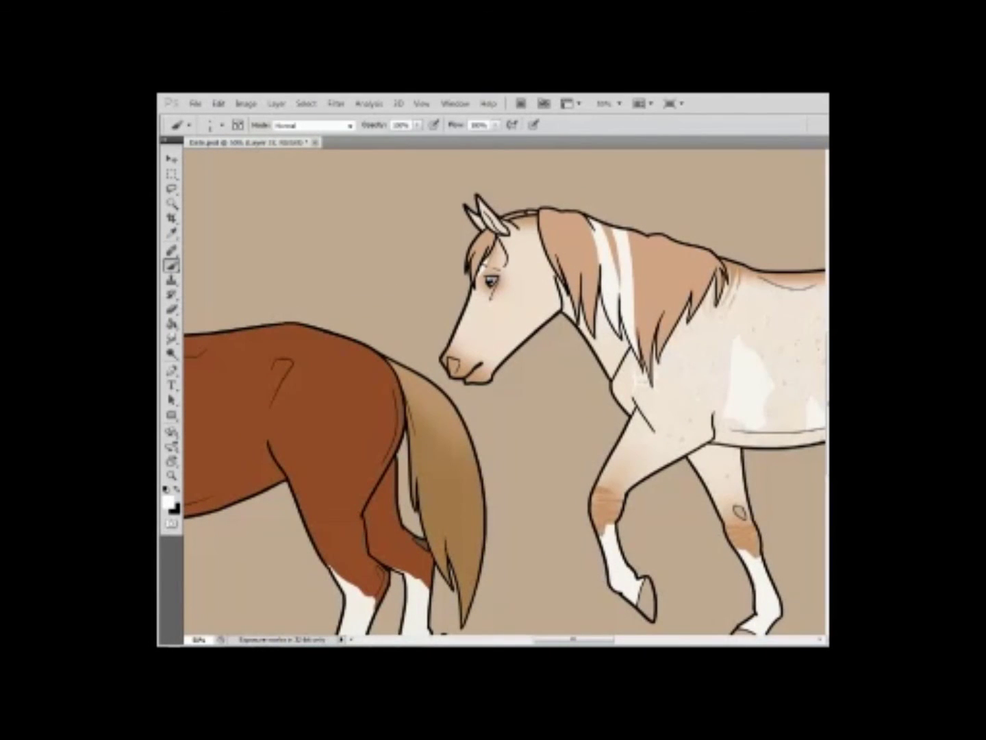
# Save the horse drawing.
pyautogui.press('z')
pyautogui.hotkey('ctrl', '-')
pyautogui.hotkey('ctrl', '-')
pyautogui.hotkey('ctrl', '-')
pyautogui.hotkey('ctrl', '+')
pyautogui.hotkey('ctrl', 's')
# Open the file whose name starts with "cec".
pyautogui.moveTo(594, 639)
pyautogui.mouseDown()
pyautogui.moveTo(532, 640)
pyautogui.moveTo(638, 638)
pyautogui.moveTo(630, 640)
pyautogui.mouseUp()
pyautogui.click(817, 244)
pyautogui.scroll(1, 505, 318)
pyautogui.scroll(-2, 505, 318)
pyautogui.moveTo(554, 640); pyautogui.dragTo(638, 640)
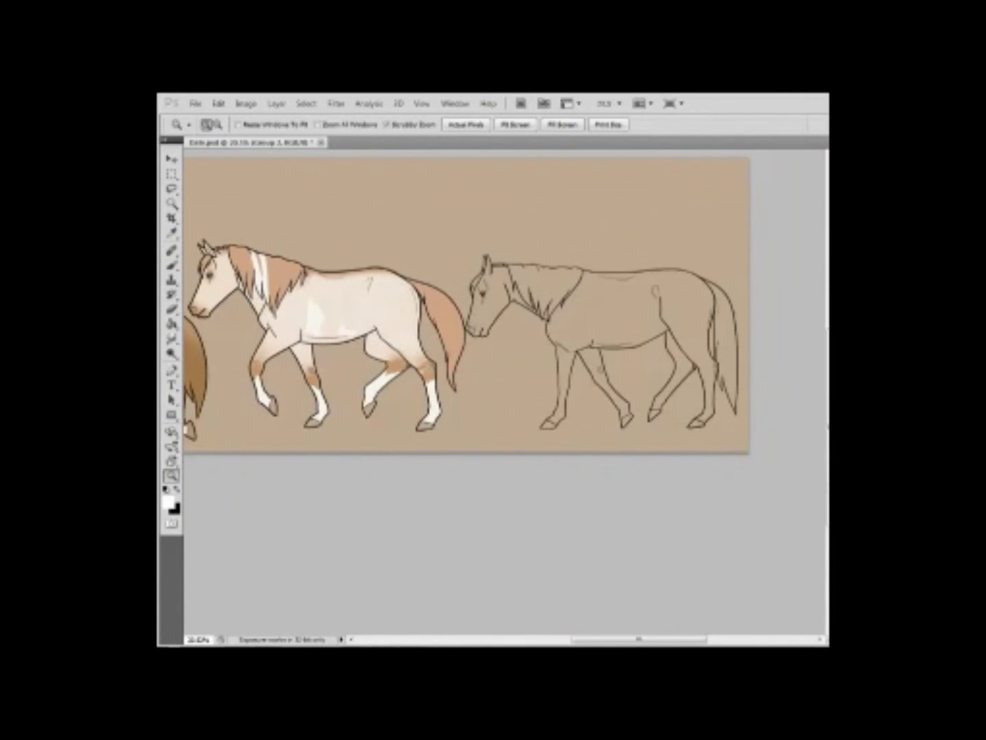
pyautogui.scroll(2, 507, 302)
pyautogui.press('w')
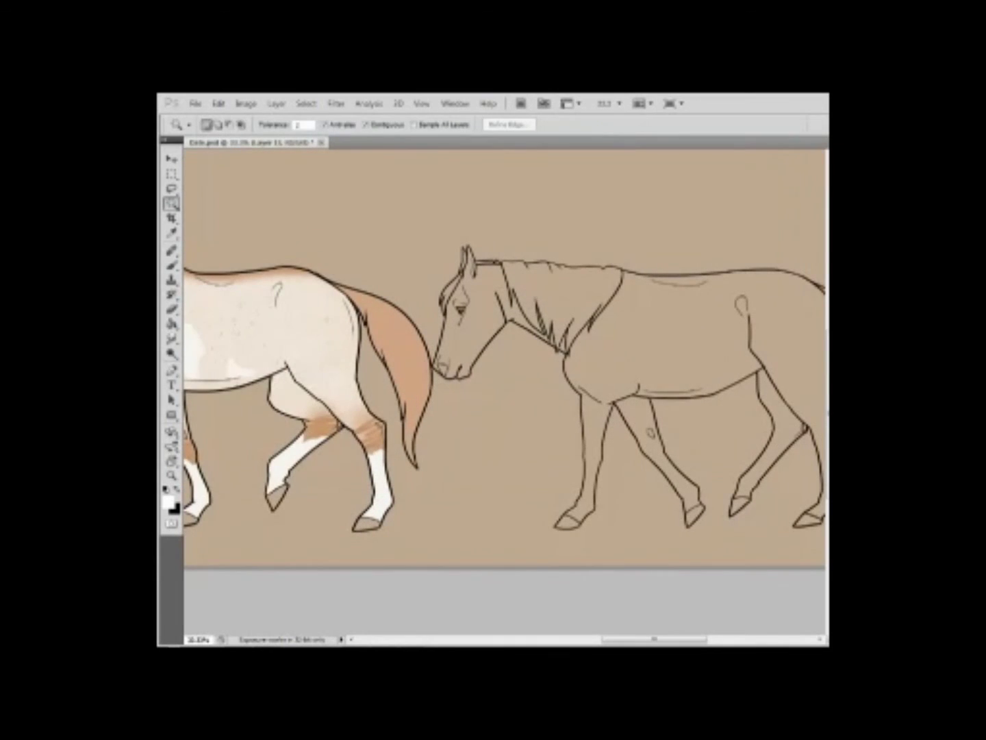
pyautogui.click(195, 103)
pyautogui.click(212, 126)
pyautogui.write('cec')
pyautogui.press('Down')
pyautogui.press('Return')
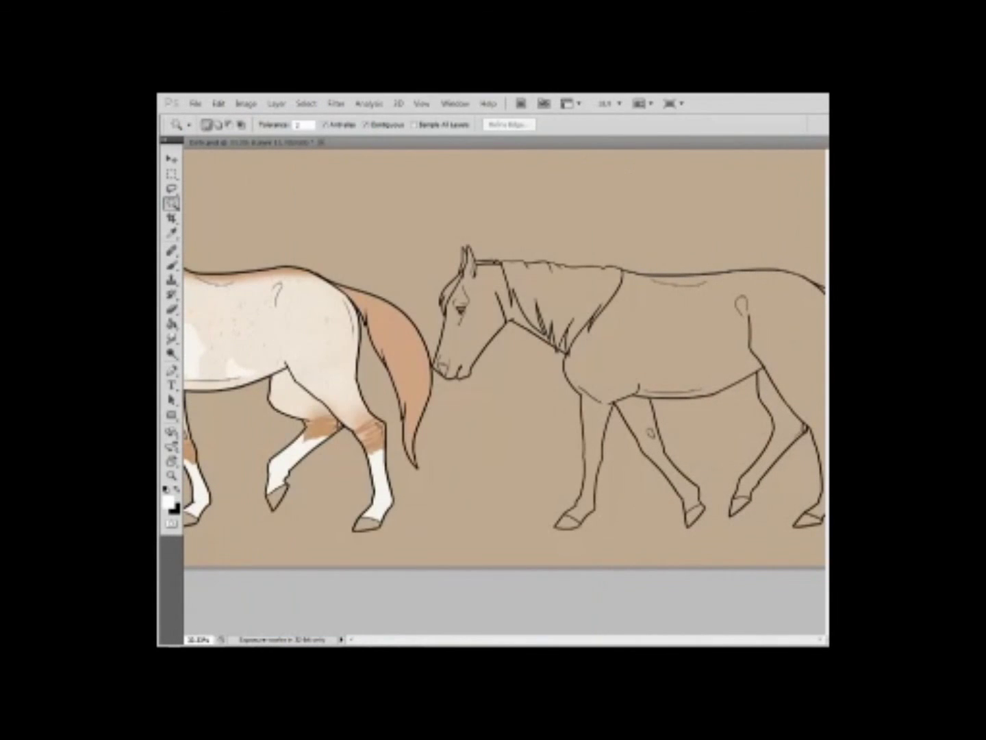
# Open another file from further down the folder.
pyautogui.click(195, 103)
pyautogui.click(213, 125)
pyautogui.moveTo(607, 227); pyautogui.dragTo(607, 429)
pyautogui.click(361, 258)
pyautogui.press('Return')
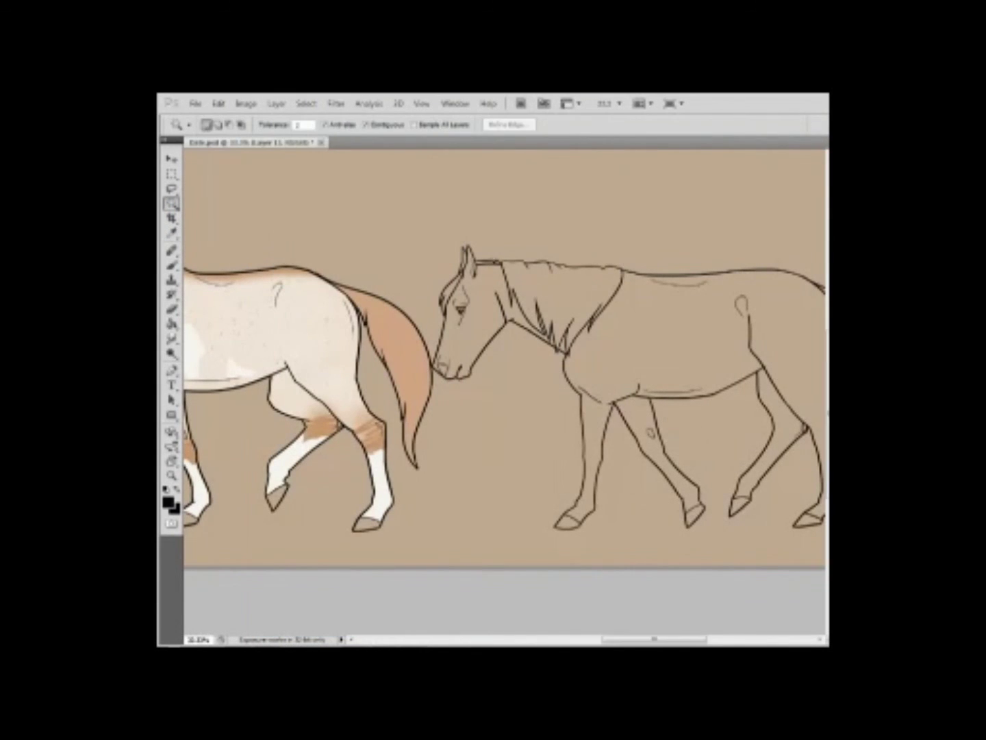
# Select the fourth horse's whole silhouette within its line art and fill it with black.
pyautogui.click(306, 103)
pyautogui.click(446, 286)
pyautogui.click(522, 341)
pyautogui.press('g')
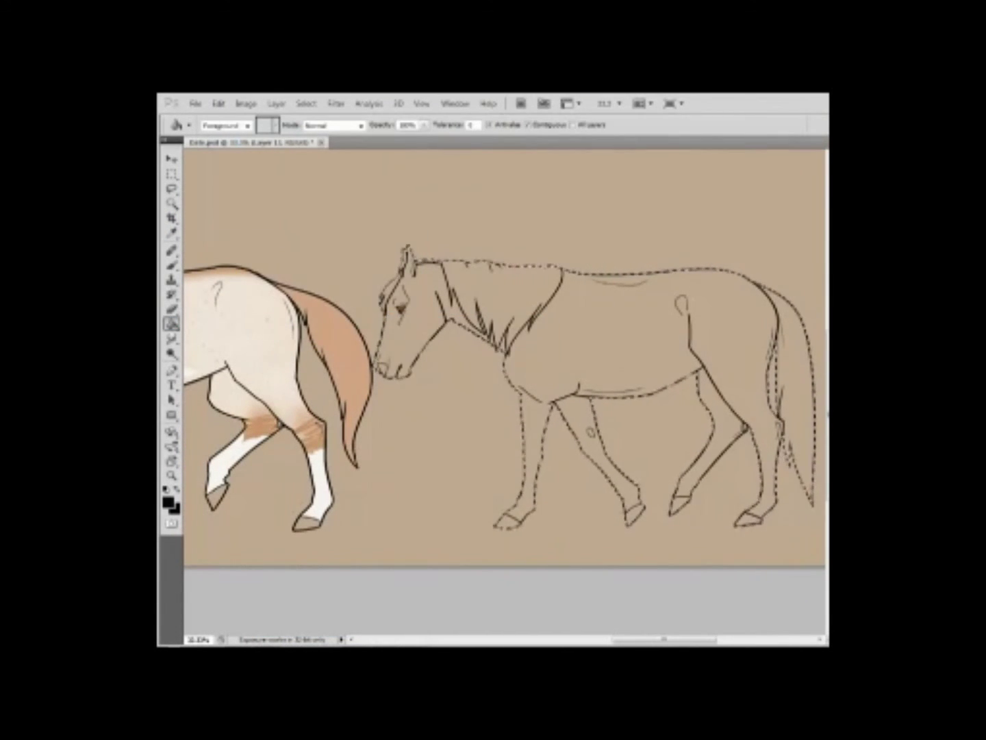
pyautogui.click(621, 471)
pyautogui.click(306, 104)
pyautogui.click(322, 285)
pyautogui.click(465, 321)
pyautogui.click(479, 319)
pyautogui.click(620, 479)
pyautogui.press('d')
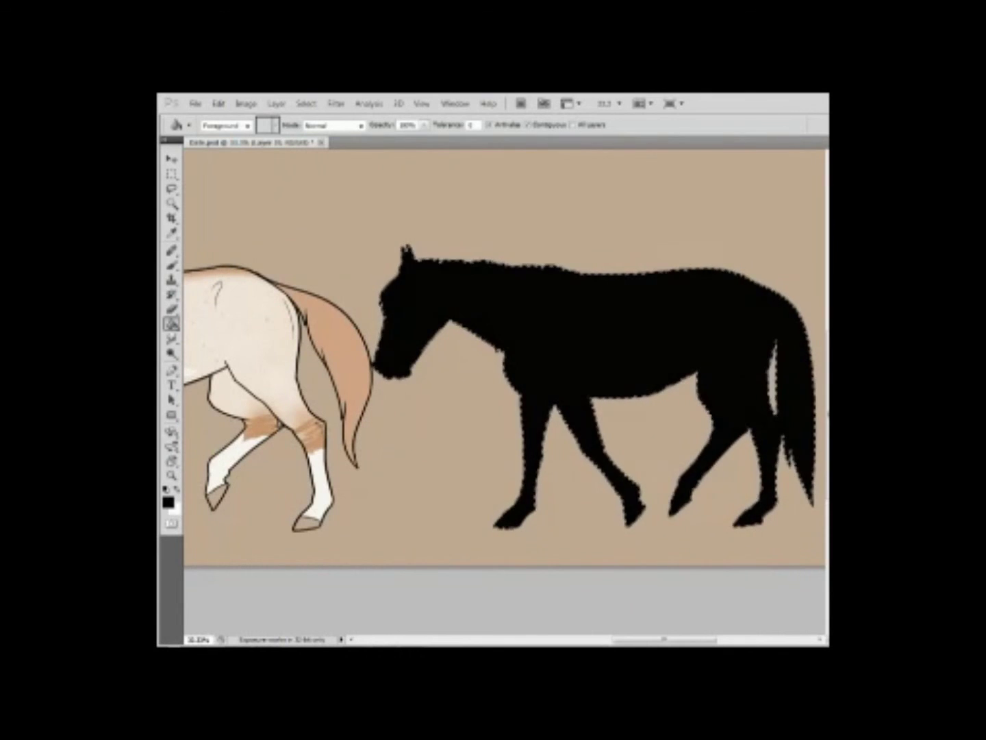
# Clear the silhouette selection and select the fourth horse's head, body and leg areas with the Magic Wand.
pyautogui.press('w')
pyautogui.rightClick(612, 327)
pyautogui.click(645, 415)
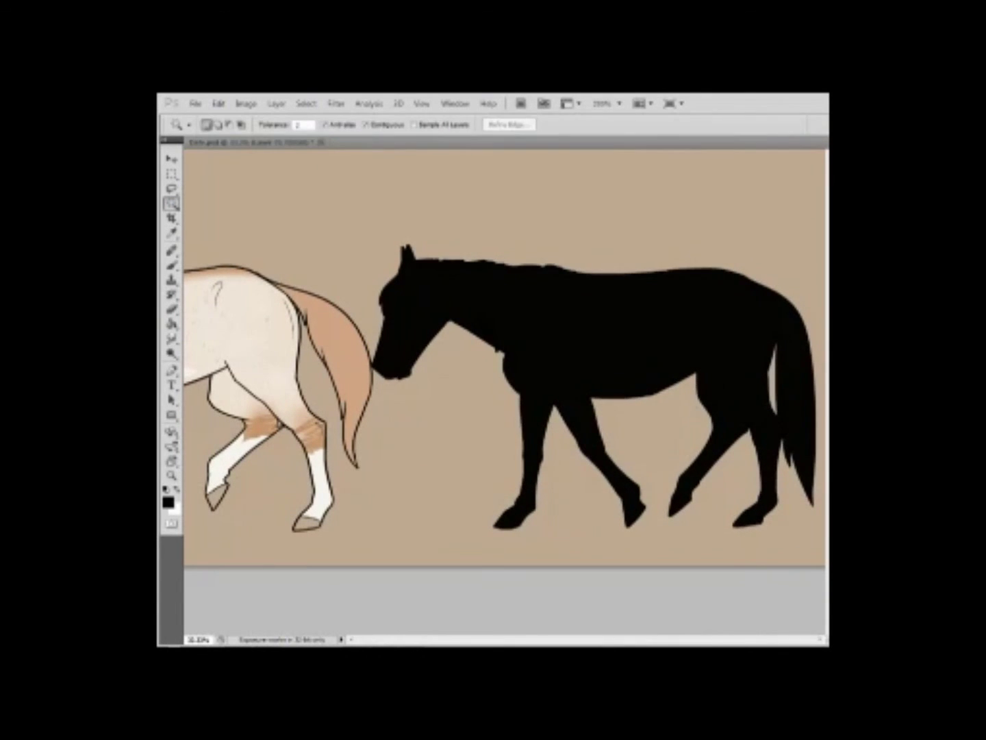
pyautogui.keyDown('shift'); pyautogui.click(466, 302); pyautogui.keyUp('shift')
pyautogui.keyDown('shift'); pyautogui.click(602, 342); pyautogui.keyUp('shift')
pyautogui.keyDown('shift'); pyautogui.click(589, 452); pyautogui.keyUp('shift')
pyautogui.keyDown('shift'); pyautogui.click(726, 438); pyautogui.keyUp('shift')
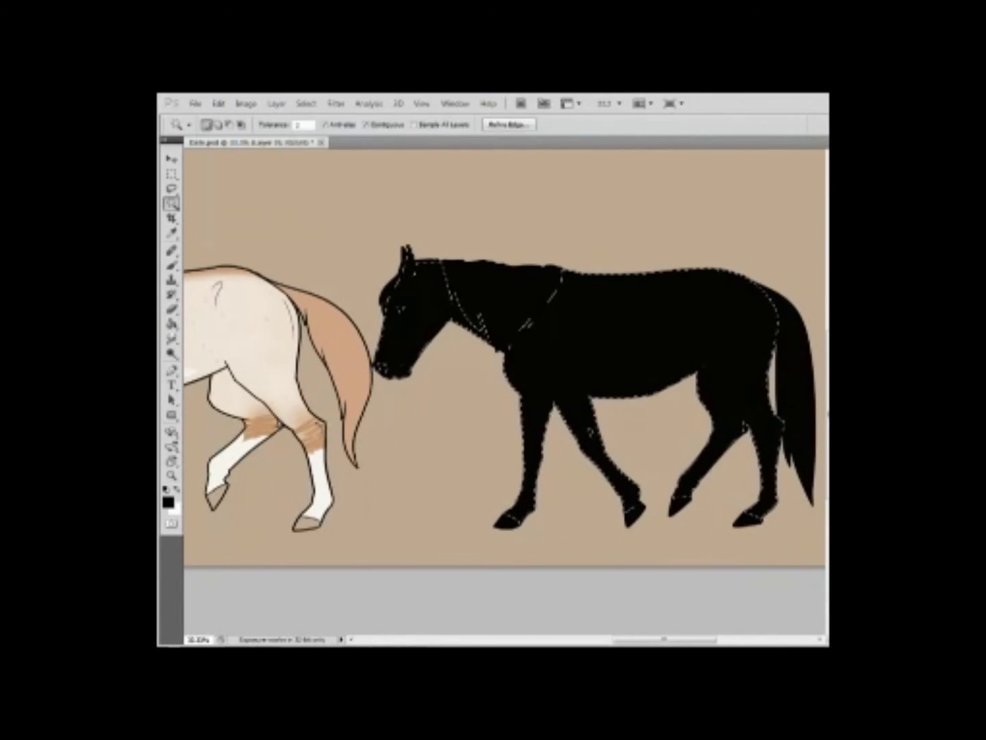
# Sample the off-white of the third horse's sock and paint a wide blaze down to the fourth horse's muzzle.
pyautogui.press('i')
pyautogui.click(319, 479)
pyautogui.press('z')
pyautogui.doubleClick(434, 336)
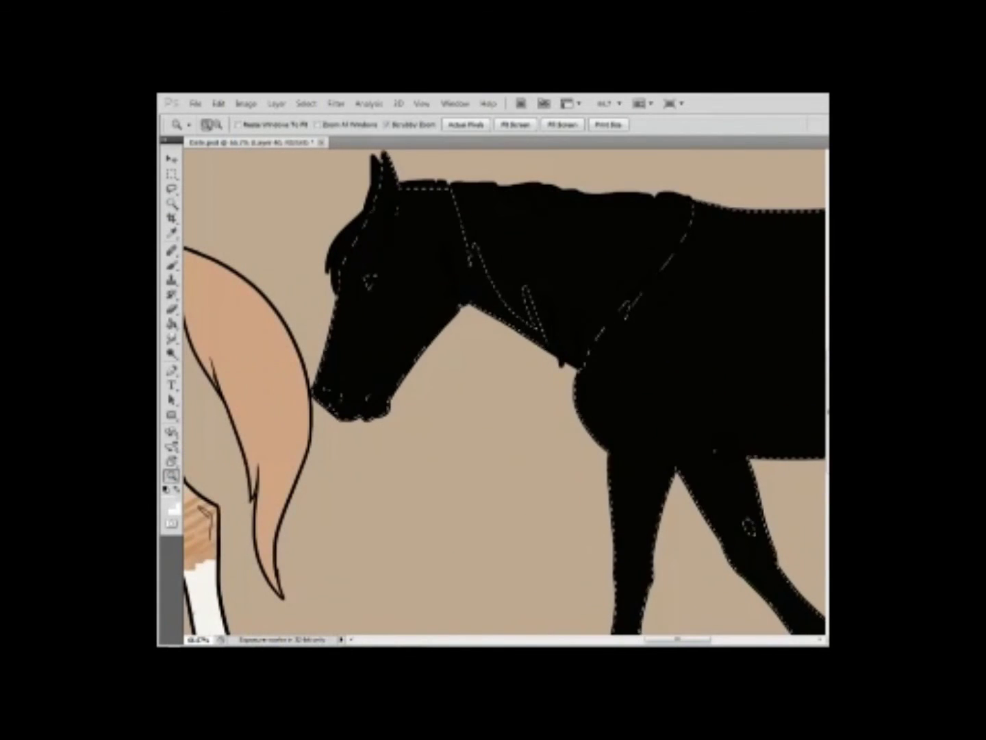
pyautogui.hotkey('ctrl', 'd')
pyautogui.press('b')
pyautogui.rightClick(406, 298)
pyautogui.moveTo(367, 262); pyautogui.dragTo(333, 399)
pyautogui.moveTo(339, 293)
pyautogui.mouseDown()
pyautogui.moveTo(370, 411)
pyautogui.moveTo(377, 229)
pyautogui.moveTo(386, 250)
pyautogui.mouseUp()
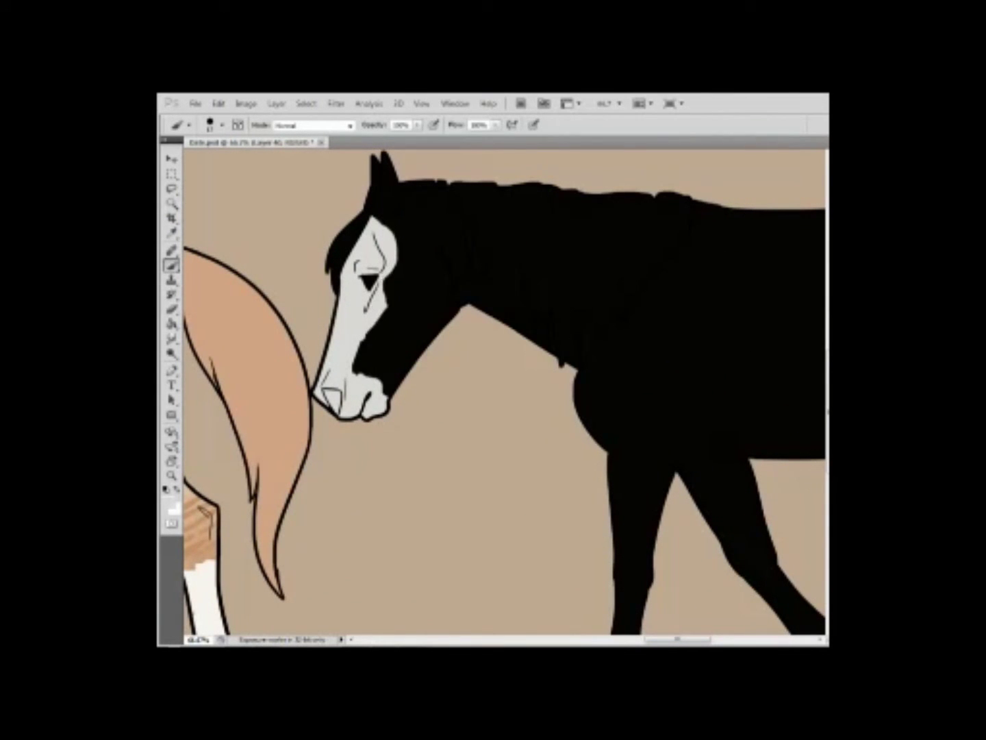
pyautogui.moveTo(370, 345); pyautogui.dragTo(365, 369)
pyautogui.moveTo(394, 219); pyautogui.dragTo(374, 366)
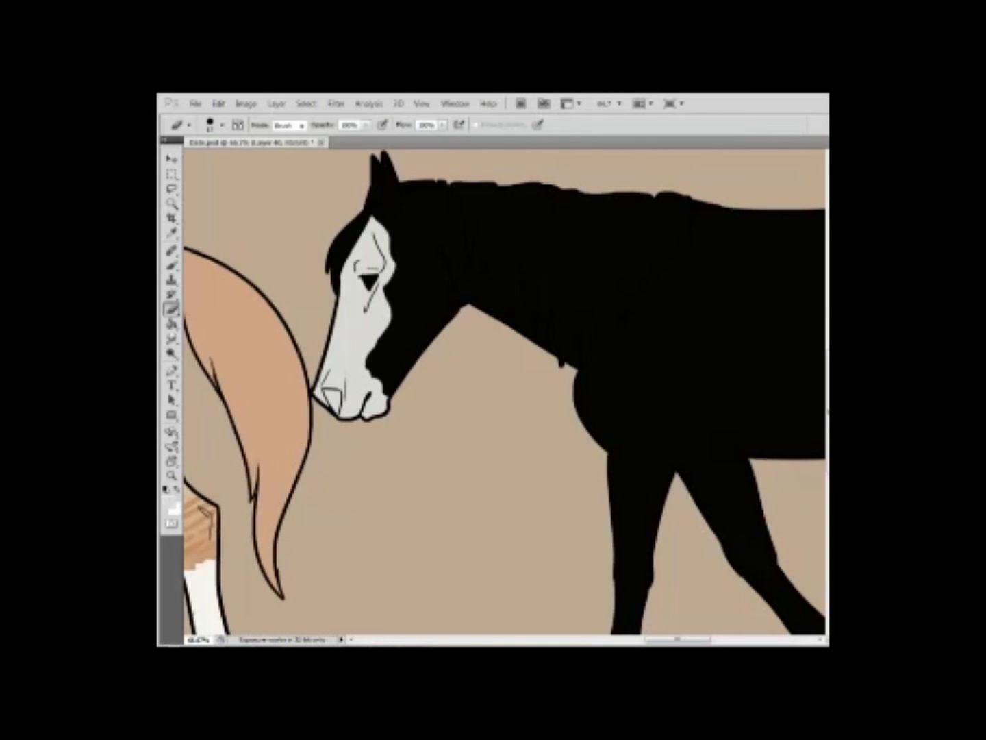
# Paint off-white markings on the fourth horse's two front legs and one hind leg, refining the edges with the eraser.
pyautogui.moveTo(479, 410); pyautogui.dragTo(453, 280)
pyautogui.moveTo(590, 437)
pyautogui.mouseDown()
pyautogui.moveTo(603, 516)
pyautogui.moveTo(588, 539)
pyautogui.moveTo(595, 497)
pyautogui.mouseUp()
pyautogui.rightClick(619, 442)
pyautogui.press('e')
pyautogui.moveTo(548, 377); pyautogui.dragTo(465, 370)
pyautogui.press('b')
pyautogui.moveTo(706, 491); pyautogui.dragTo(726, 545)
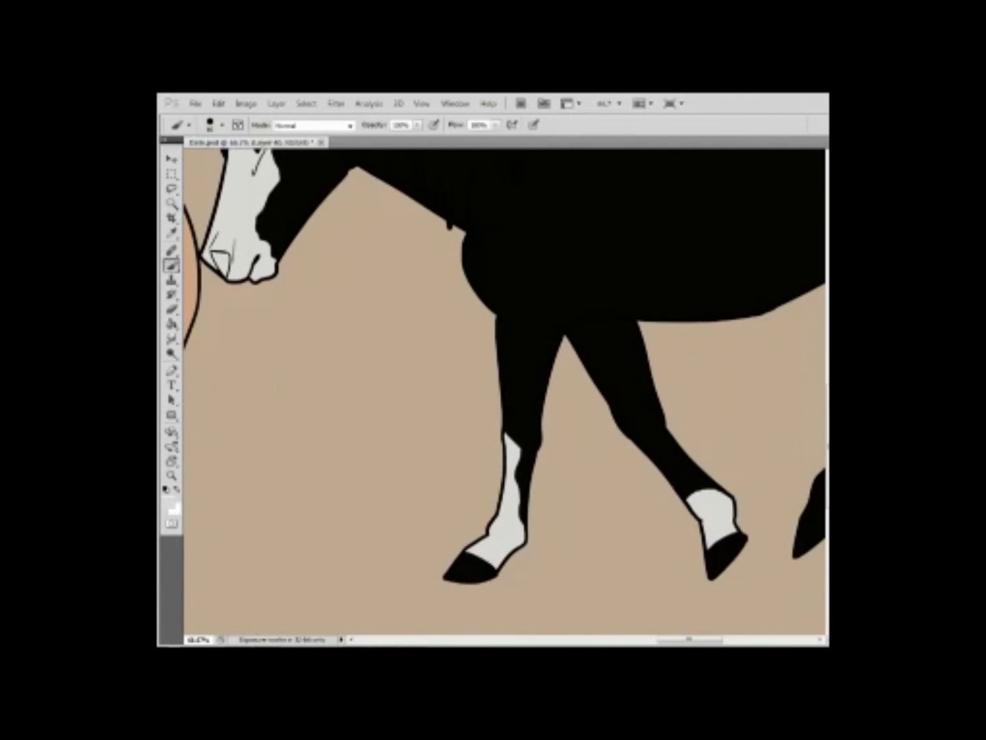
pyautogui.moveTo(616, 377); pyautogui.dragTo(373, 361)
pyautogui.moveTo(761, 435); pyautogui.dragTo(743, 530)
pyautogui.hotkey('ctrl', '-')
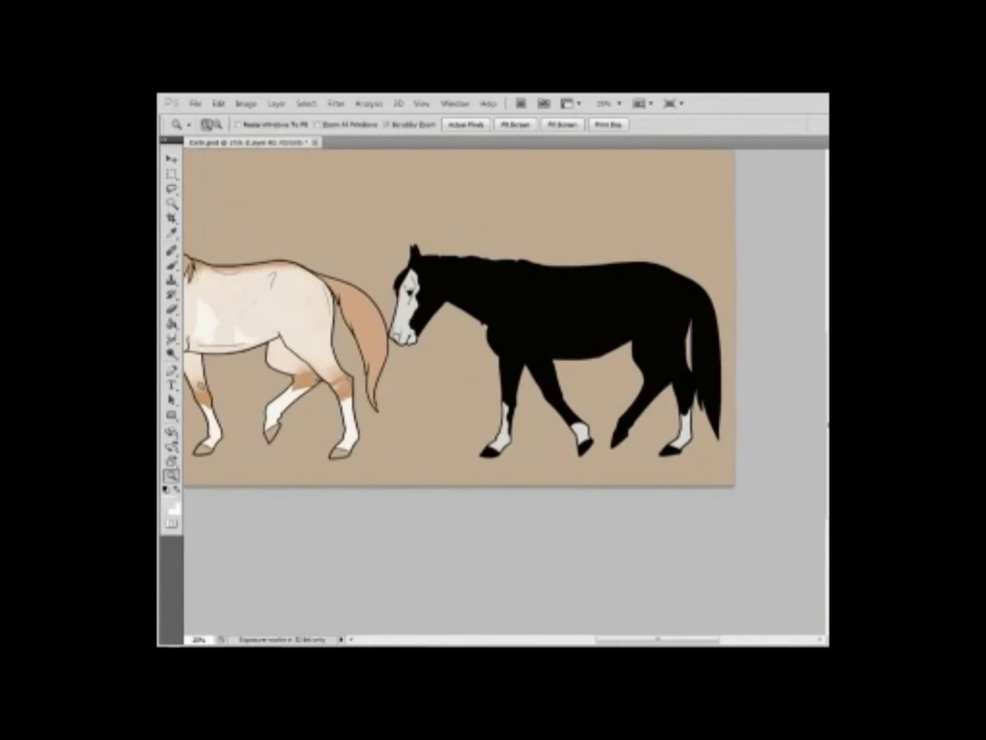
# Stamp the off-white antler-shaped brand on the fourth horse's chest with the custom brush.
pyautogui.hotkey('ctrl', '+')
pyautogui.rightClick(529, 336)
pyautogui.click(607, 454)
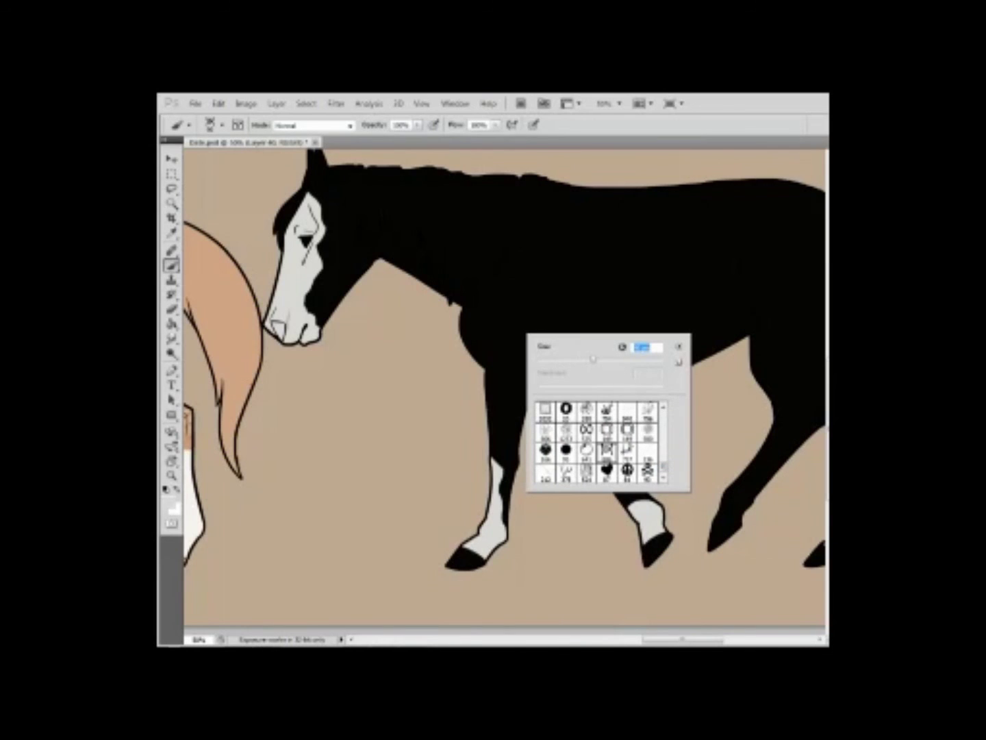
pyautogui.press('Return')
pyautogui.click(484, 336)
pyautogui.hotkey('ctrl', '-')
pyautogui.hotkey('ctrl', '+')
# Pick a dull pink and softly shade the fourth horse's muzzle and eye area with it.
pyautogui.press('w')
pyautogui.press('i')
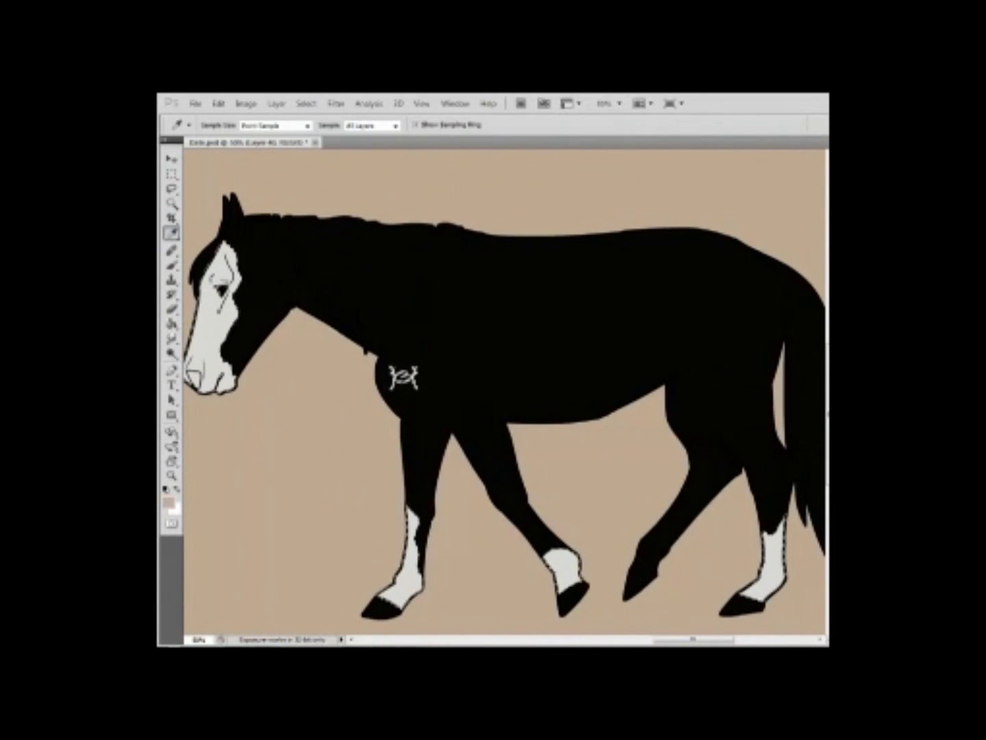
pyautogui.press('b')
pyautogui.rightClick(305, 409)
pyautogui.press('Return')
# Select the fourth horse's four hooves with the Magic Wand, fill them with greyish beige and deselect.
pyautogui.press('w')
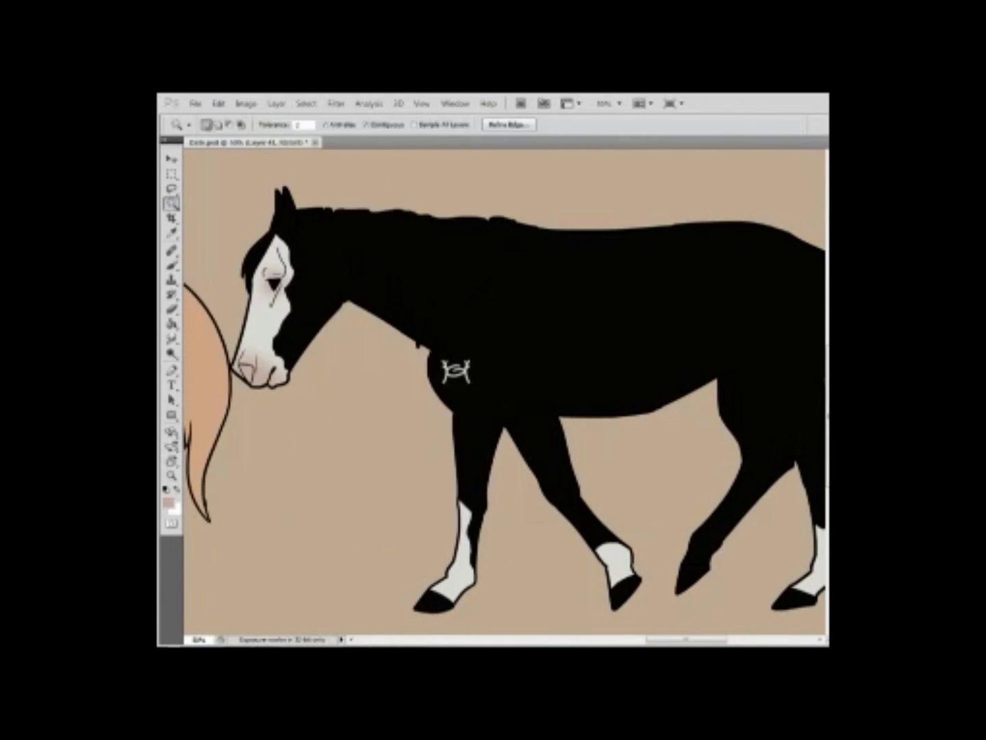
pyautogui.keyDown('shift'); pyautogui.click(434, 601); pyautogui.keyUp('shift')
pyautogui.keyDown('shift'); pyautogui.click(625, 591); pyautogui.keyUp('shift')
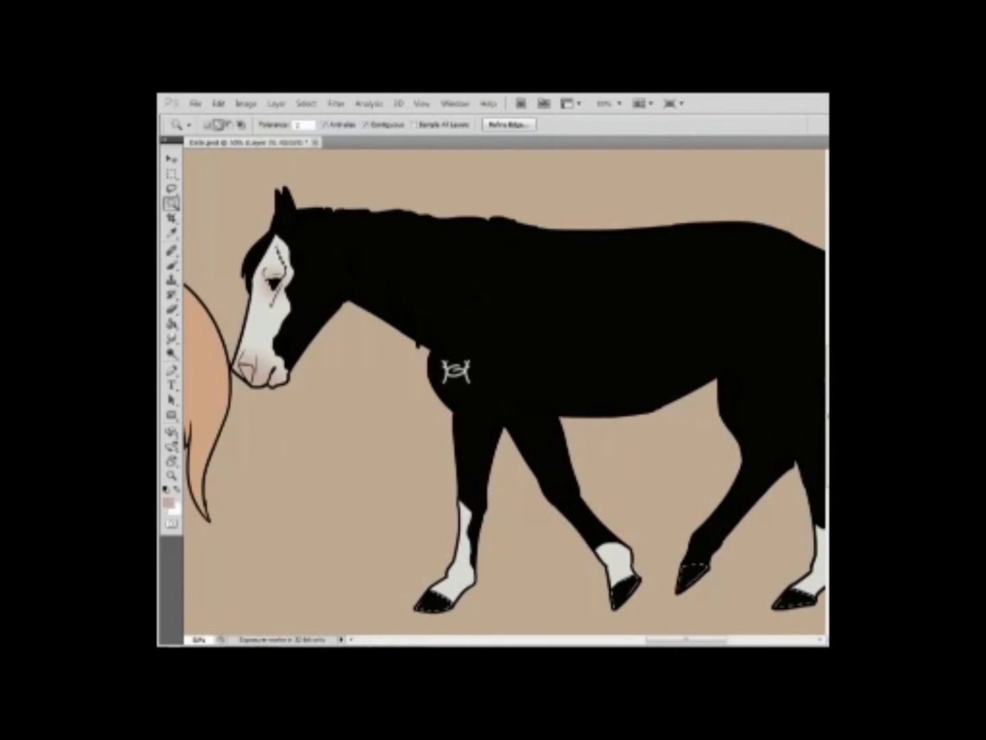
pyautogui.hotkey('alt', 's')
pyautogui.press('Escape')
pyautogui.press('g')
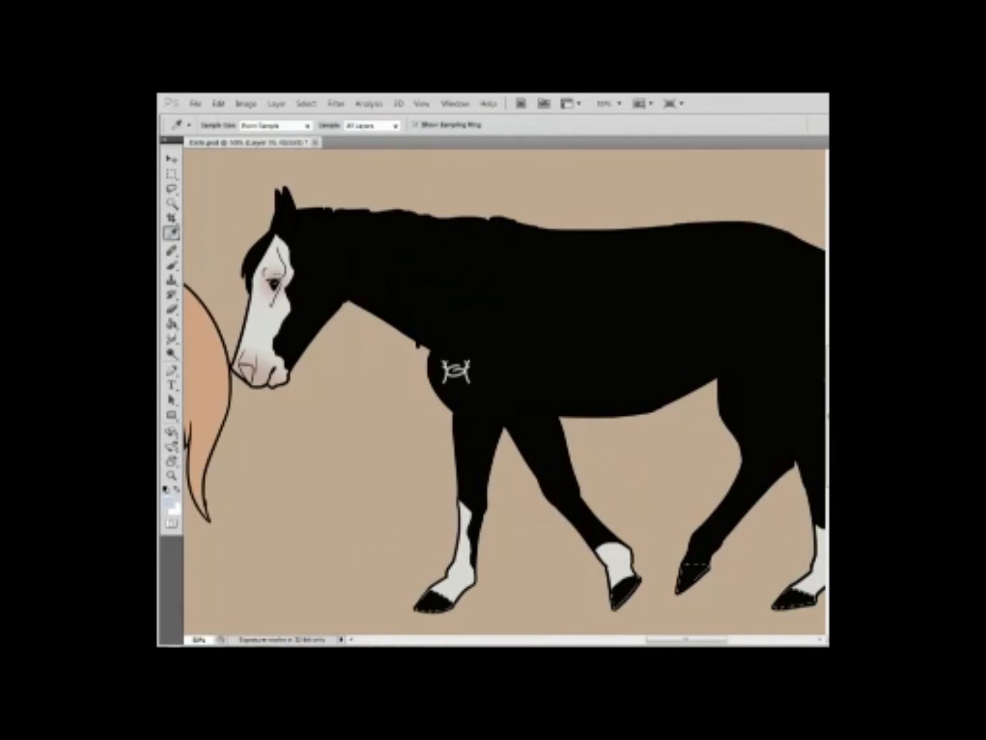
pyautogui.hotkey('shift', 'g')
pyautogui.hotkey('alt', 'BackSpace')
pyautogui.press('w')
pyautogui.rightClick(379, 265)
pyautogui.click(415, 352)
# Paint a white highlight in the fourth horse's eye with a small brush.
pyautogui.press('b')
pyautogui.rightClick(311, 277)
pyautogui.keyDown('alt'); pyautogui.click(277, 286); pyautogui.keyUp('alt')
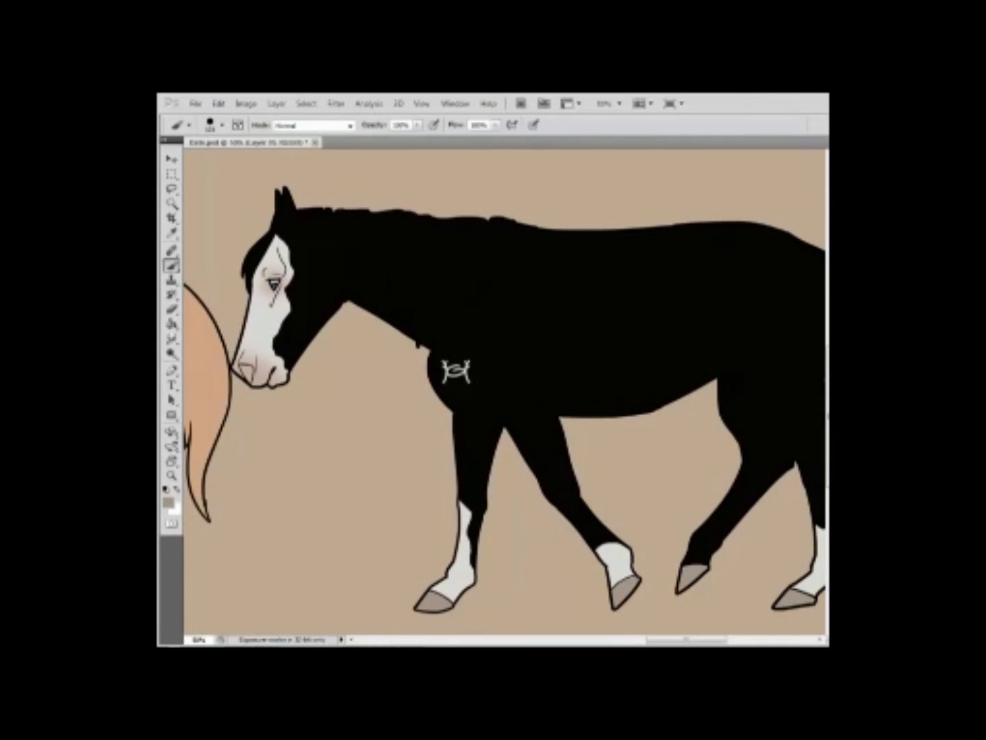
pyautogui.press('z')
pyautogui.click(283, 285)
pyautogui.press('b')
pyautogui.press('d')
pyautogui.press('x')
pyautogui.rightClick(338, 346)
pyautogui.press('Escape')
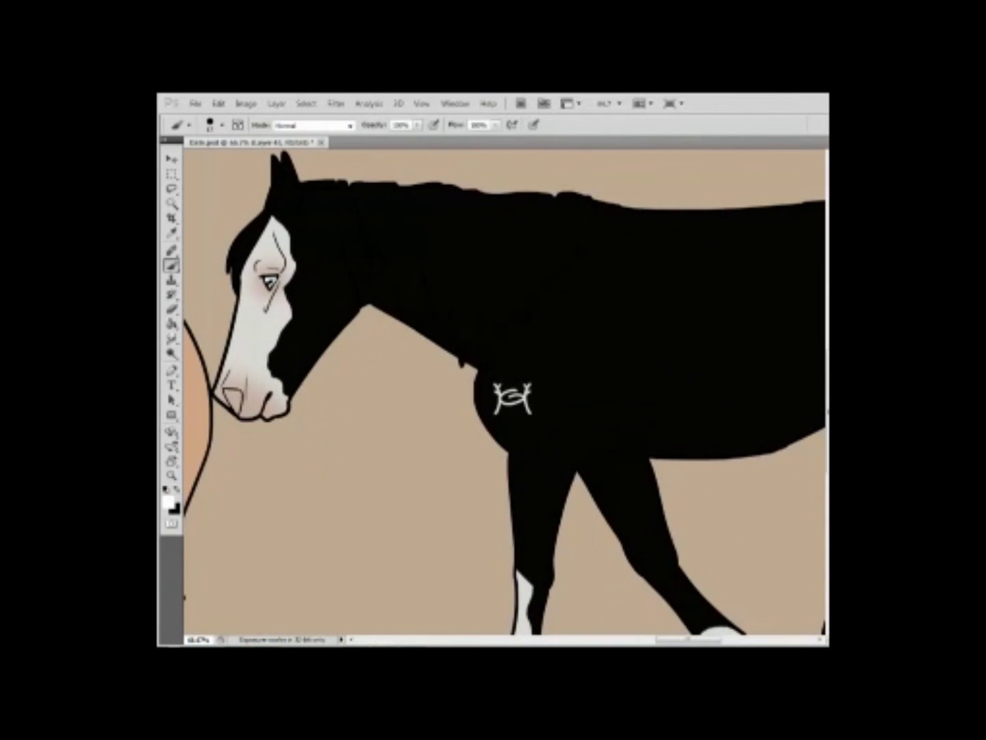
# Refill the fourth horse's off-white face and leg markings with pure white using the Paint Bucket.
pyautogui.press('z')
pyautogui.hotkey('ctrl', '-')
pyautogui.hotkey('ctrl', '-')
pyautogui.hotkey('ctrl', '-')
pyautogui.hotkey('ctrl', '+')
pyautogui.hotkey('ctrl', '+')
pyautogui.hotkey('ctrl', '-')
pyautogui.hotkey('ctrl', '-')
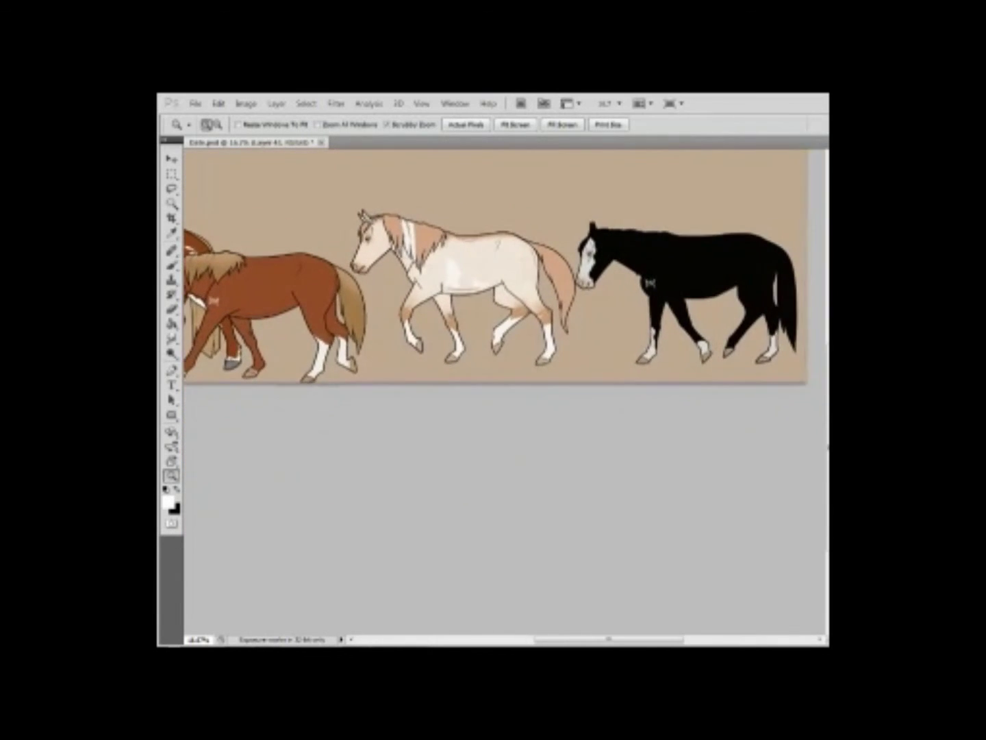
pyautogui.press('g')
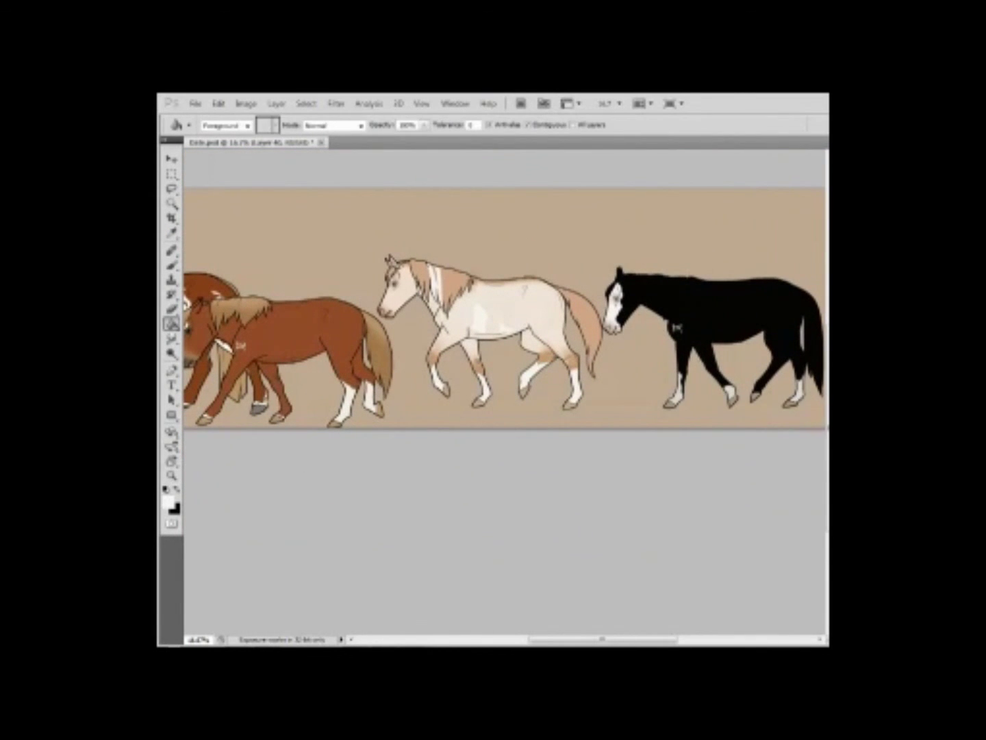
# Brush over the fourth horse's muzzle, changing the brush colour from a dull pink to a pale pink.
pyautogui.press('b')
pyautogui.hscroll(1, 505, 308)
pyautogui.moveTo(695, 322); pyautogui.dragTo(732, 320)
pyautogui.click(169, 503)
pyautogui.click(394, 251)
pyautogui.moveTo(196, 347); pyautogui.dragTo(320, 318)
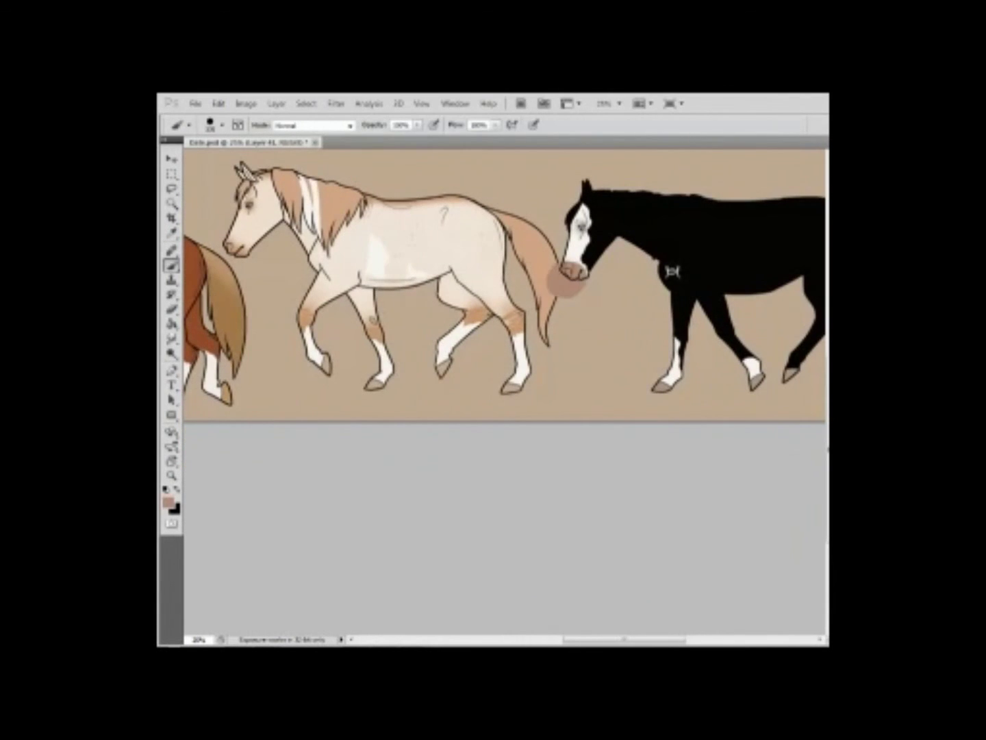
pyautogui.click(168, 502)
pyautogui.click(729, 380)
pyautogui.click(169, 502)
pyautogui.click(728, 380)
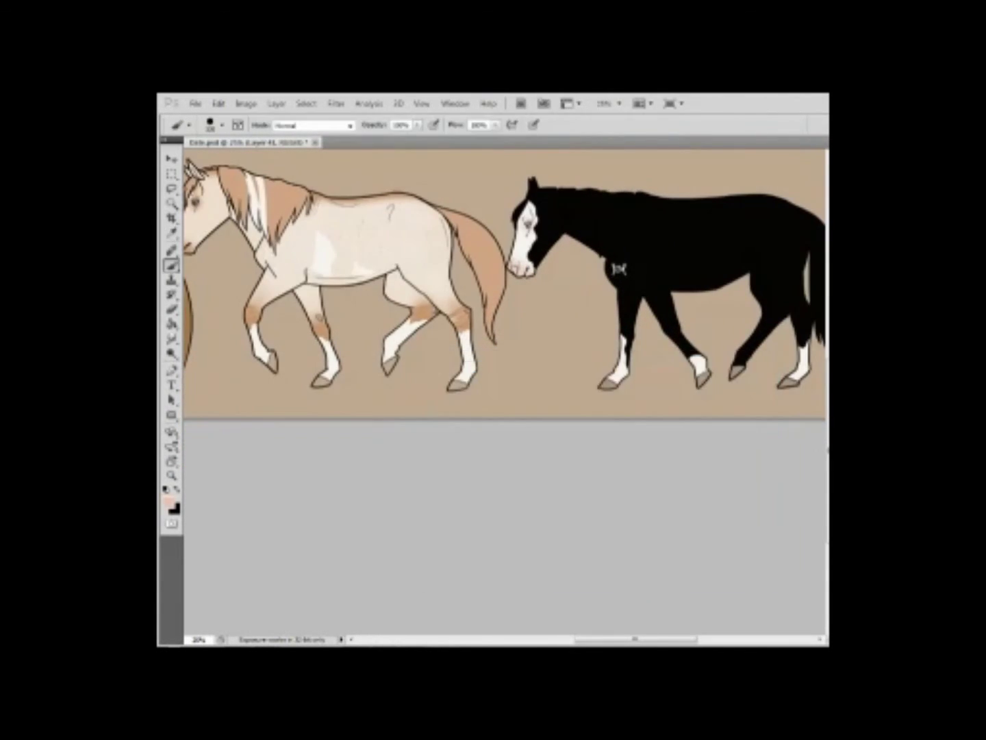
pyautogui.click(169, 502)
pyautogui.click(729, 380)
# Open NormalSamson.png as the colour reference for the foal in front of the pale horse.
pyautogui.press('z')
pyautogui.moveTo(816, 295); pyautogui.dragTo(760, 295)
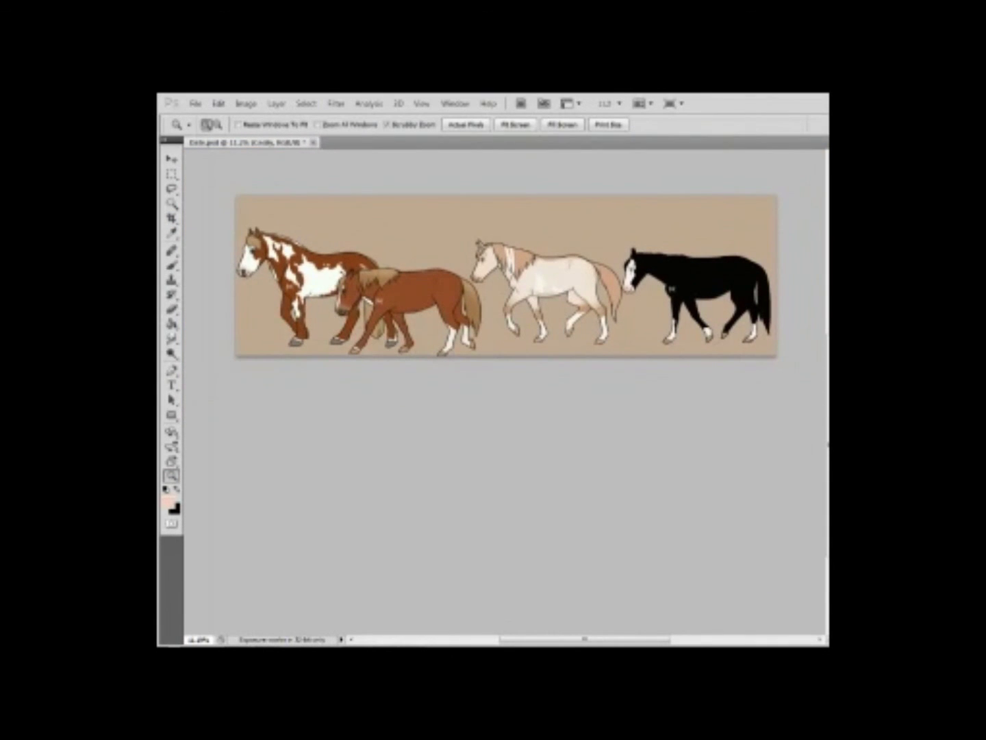
pyautogui.hotkey('ctrl', '+')
pyautogui.hotkey('ctrl', '+')
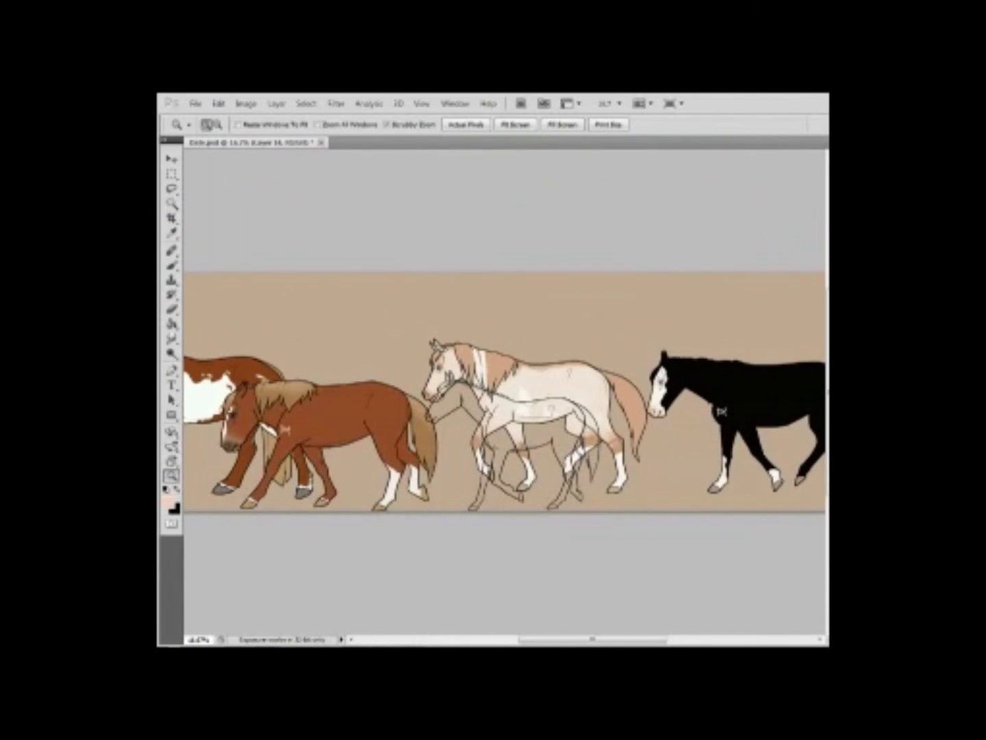
pyautogui.hotkey('alt', 'f')
pyautogui.press('Escape')
pyautogui.write('n')
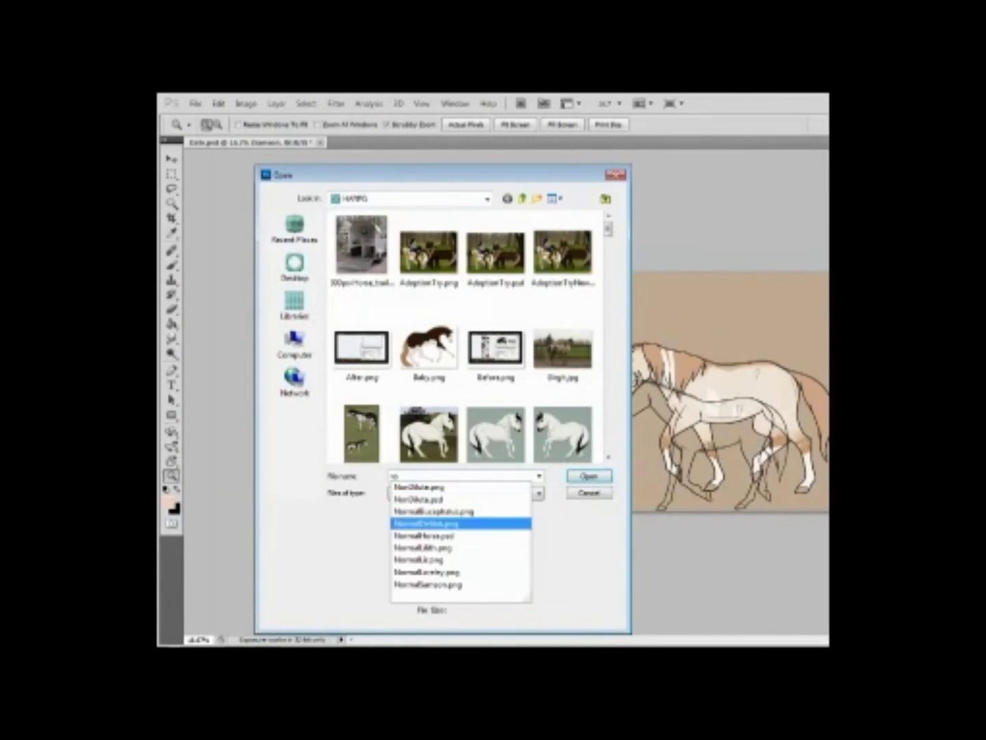
pyautogui.press('Return')
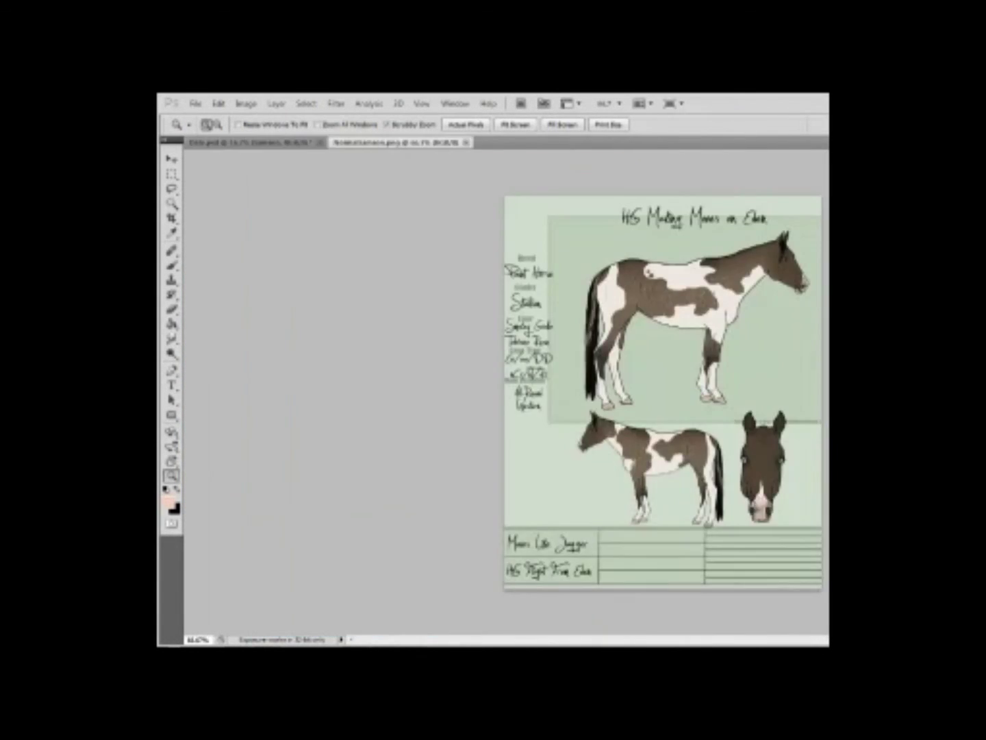
# Arrange the reference beside the herd drawing and select the area outside the foal's outline with the Magic Wand.
pyautogui.moveTo(722, 438); pyautogui.dragTo(733, 349)
pyautogui.click(247, 144)
pyautogui.press('w')
pyautogui.click(411, 410)
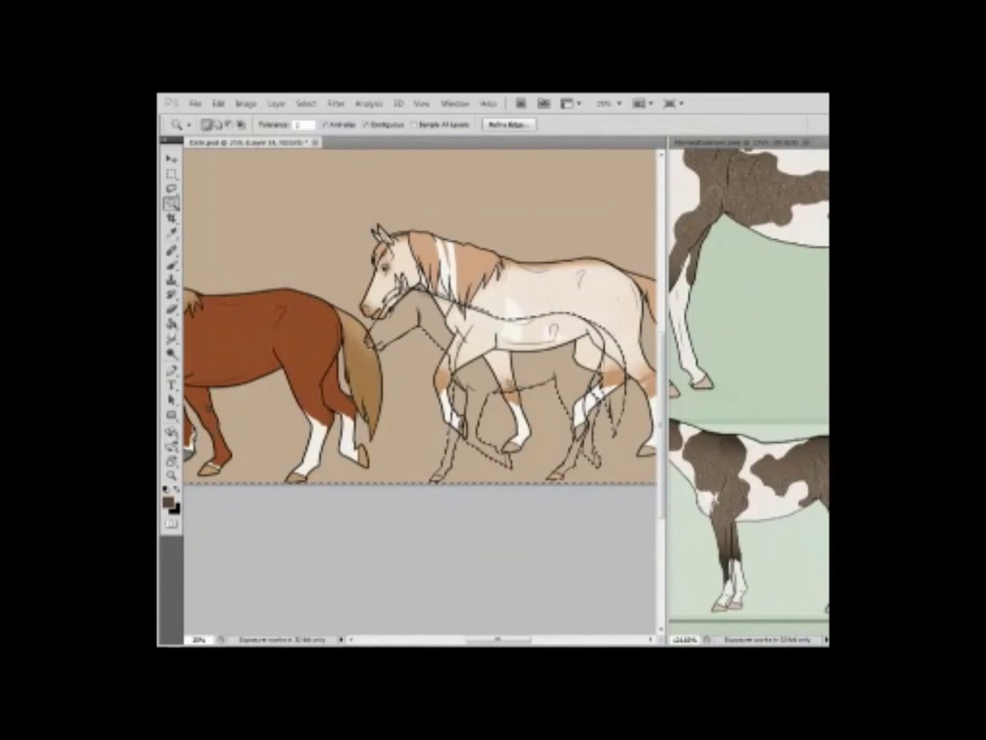
# Invert the selection to the foal's silhouette and fill it with dark brown on a new layer using the Paint Bucket.
pyautogui.click(306, 103)
pyautogui.moveTo(322, 243)
pyautogui.click(229, 279)
pyautogui.press('Return')
pyautogui.press('g')
pyautogui.click(493, 343)
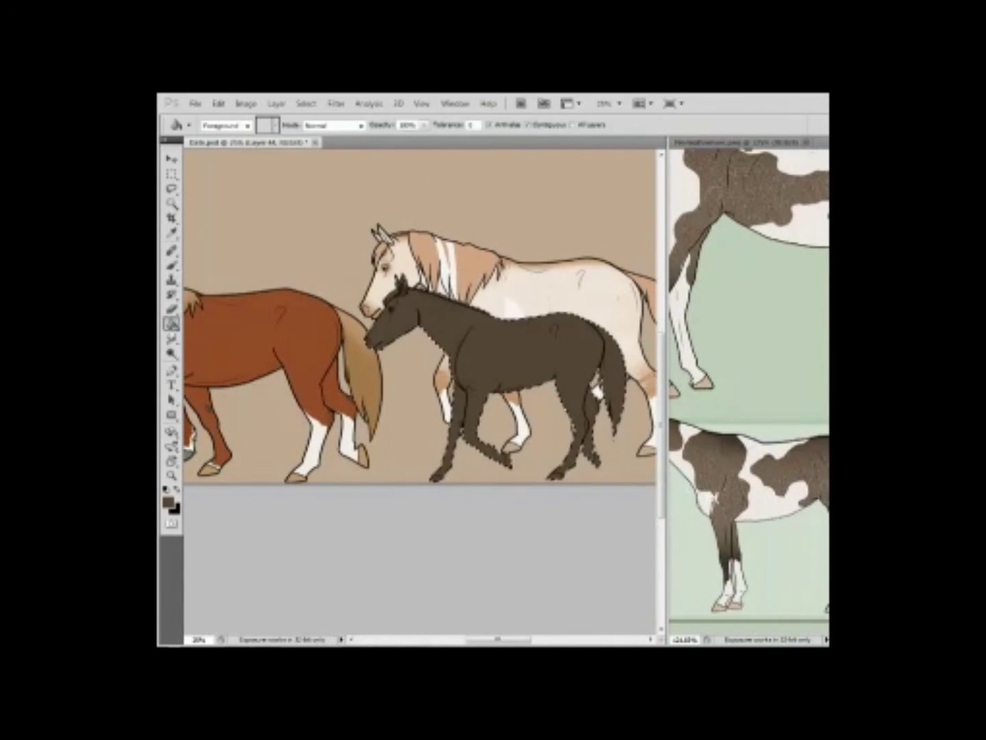
pyautogui.click(306, 103)
pyautogui.press('d')
pyautogui.press('g')
pyautogui.click(493, 342)
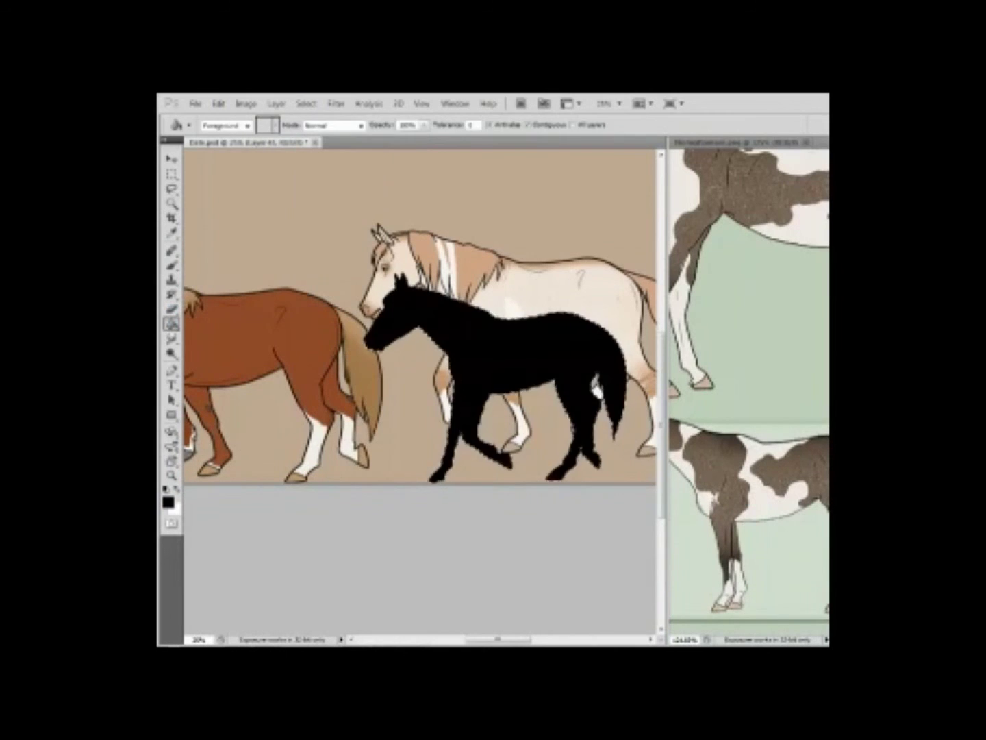
pyautogui.hotkey('ctrl', 'z')
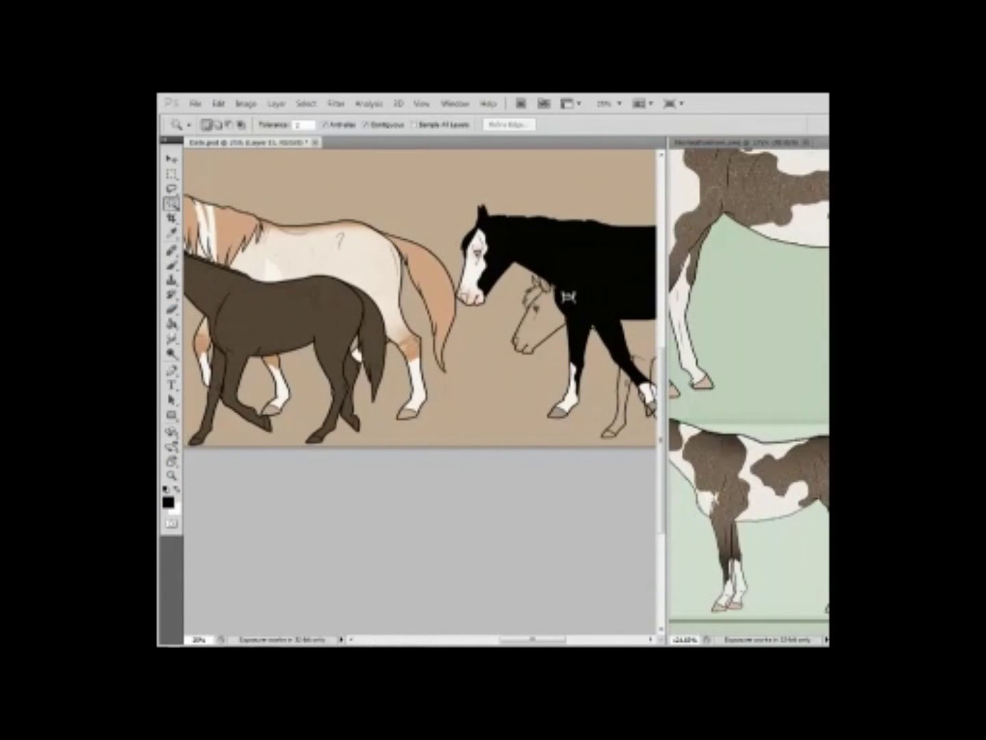
# Select the silhouette of the foal in front of the black horse by selecting its surroundings and inverting the selection.
pyautogui.moveTo(568, 296); pyautogui.dragTo(408, 281)
pyautogui.click(408, 281)
pyautogui.click(306, 103)
pyautogui.click(317, 151)
# Open the second foal's reference image, sample its golden tan coat colour and return to the herd drawing.
pyautogui.hotkey('ctrl', 'o')
pyautogui.write('nor')
pyautogui.press('Return')
pyautogui.press('i')
pyautogui.click(488, 274)
pyautogui.click(249, 142)
# Fill the selected foal in front of the black horse with golden tan using the Paint Bucket and deselect.
pyautogui.press('g')
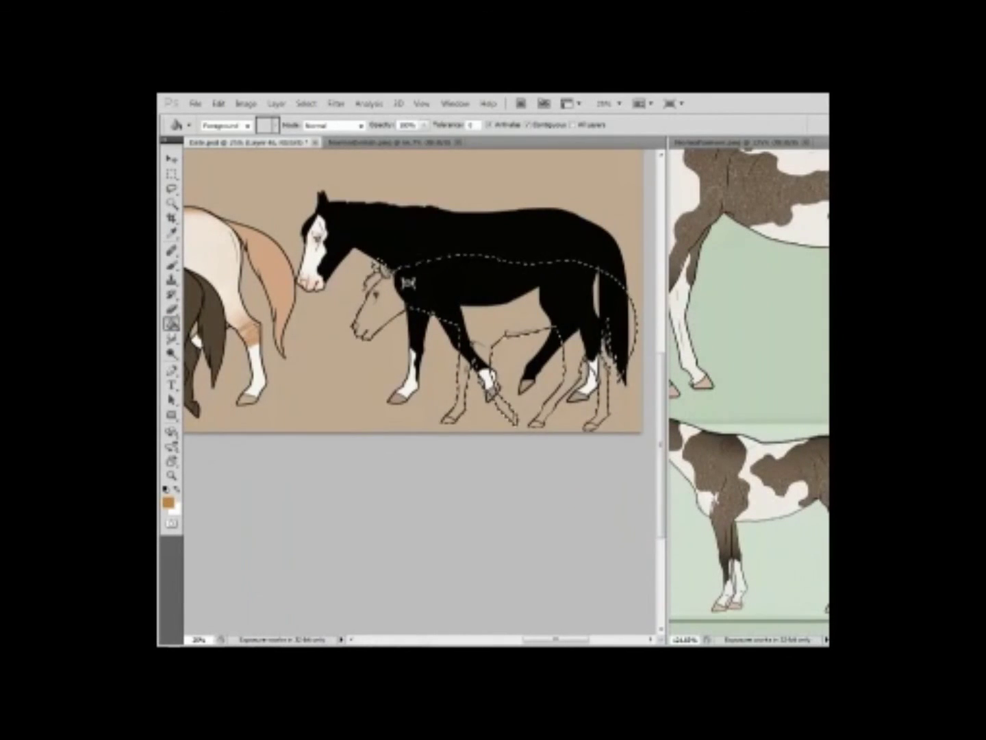
pyautogui.click(408, 283)
pyautogui.press('w')
pyautogui.rightClick(471, 301)
pyautogui.click(506, 389)
pyautogui.moveTo(506, 383); pyautogui.dragTo(399, 356)
pyautogui.press('z')
pyautogui.keyDown('alt'); pyautogui.click(384, 301); pyautogui.keyUp('alt')
pyautogui.moveTo(294, 249); pyautogui.dragTo(328, 277)
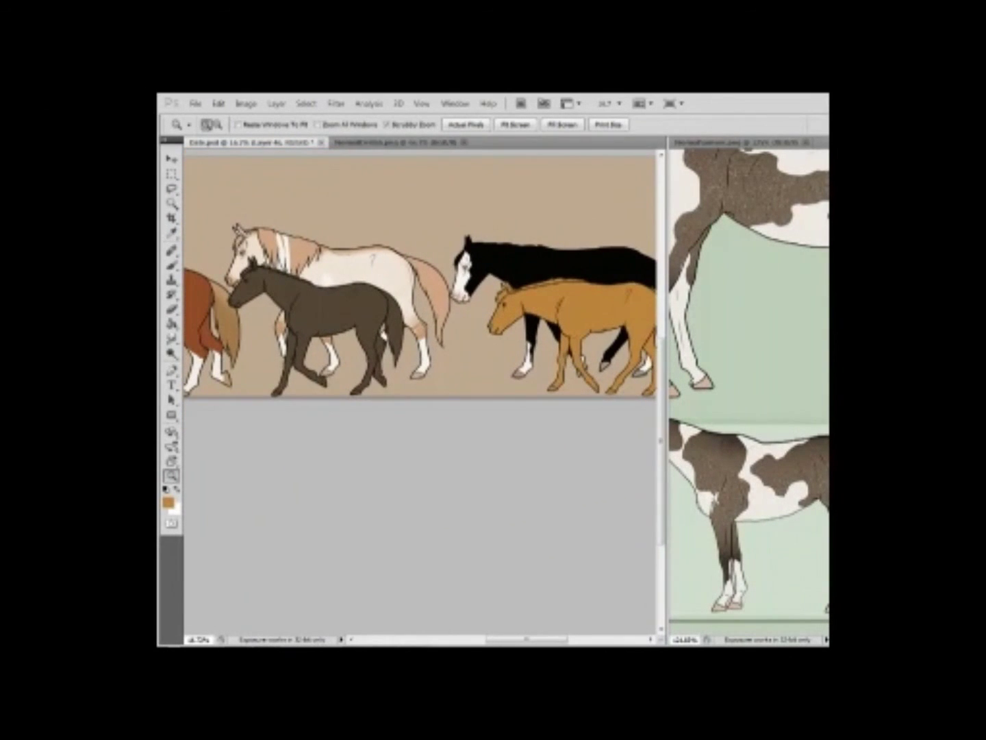